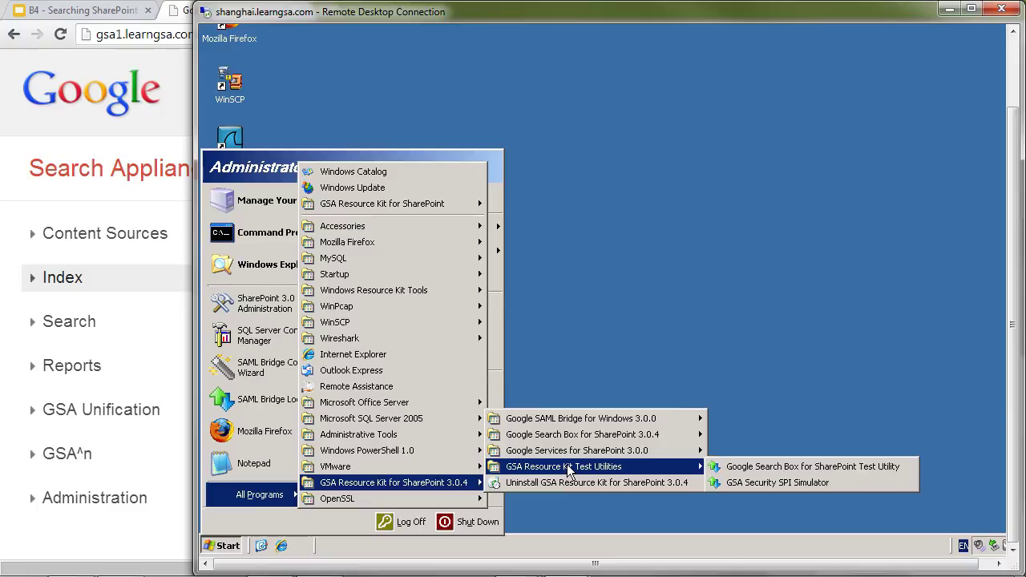
{"action": "mouse_move", "coordinate": [576, 459]}
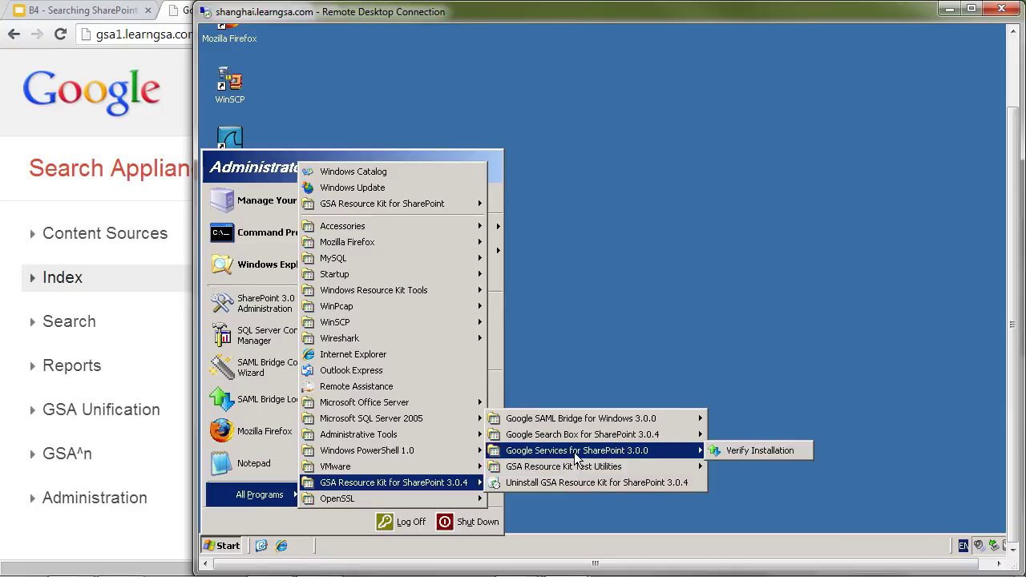
{"action": "left_click", "coordinate": [751, 451]}
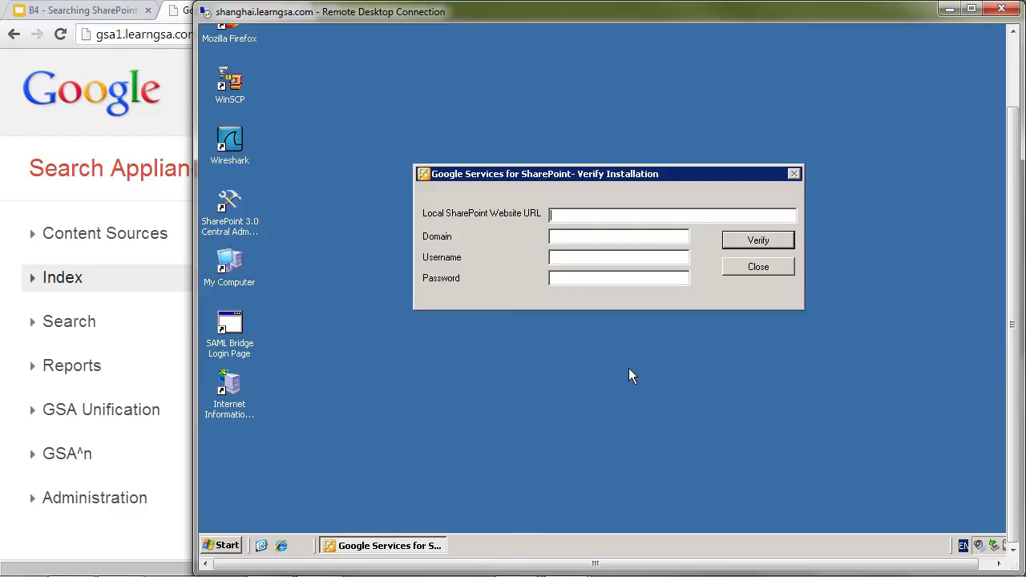
{"action": "left_click_drag", "start_coordinate": [519, 174], "coordinate": [511, 180]}
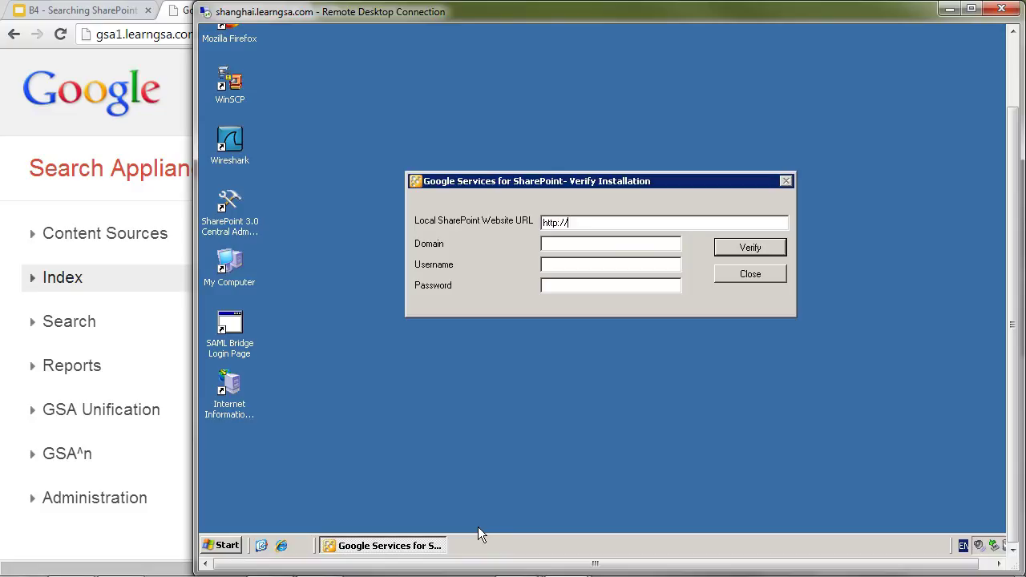
{"action": "type", "text": "shanghai.ad.learngsa.com:4001/"}
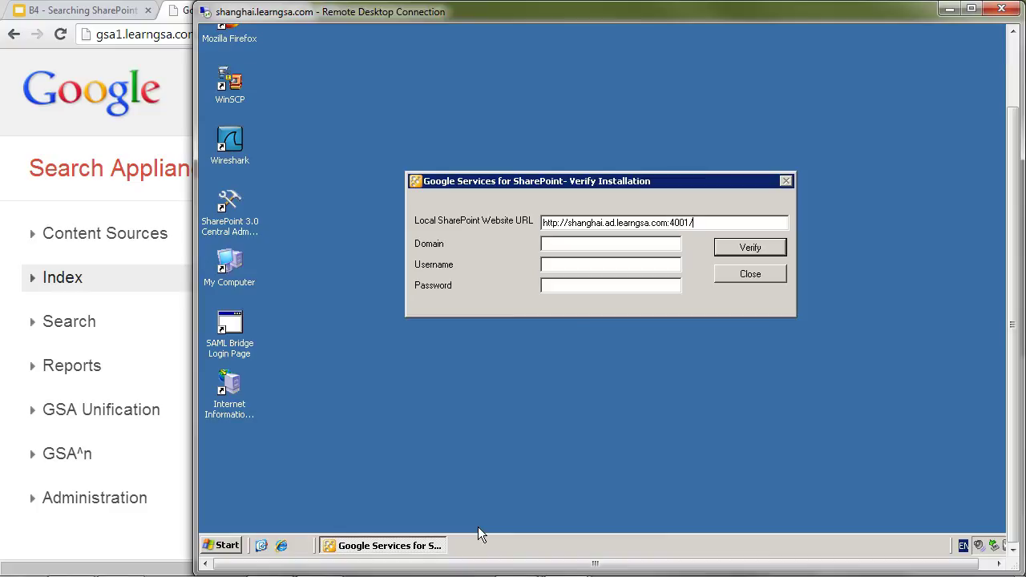
Step: Enter domain AD, username sharepoint-admin and the account password, and run the installation verification
{"action": "type", "text": "AD"}
{"action": "type", "text": "sharepoint-adm"}
{"action": "type", "text": "in"}
{"action": "key", "text": "Tab"}
{"action": "type", "text": "********"}
{"action": "left_click", "coordinate": [764, 247]}
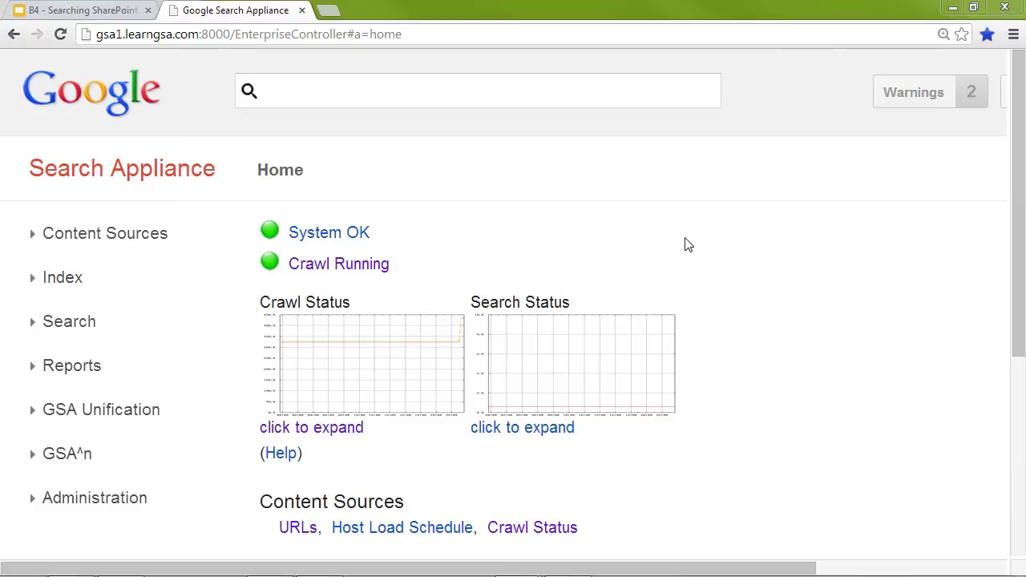
Step: Open the Start and Block URLs page in the Search Appliance console and examine the ^googleconnector: follow pattern without changing it
{"action": "left_click", "coordinate": [117, 235]}
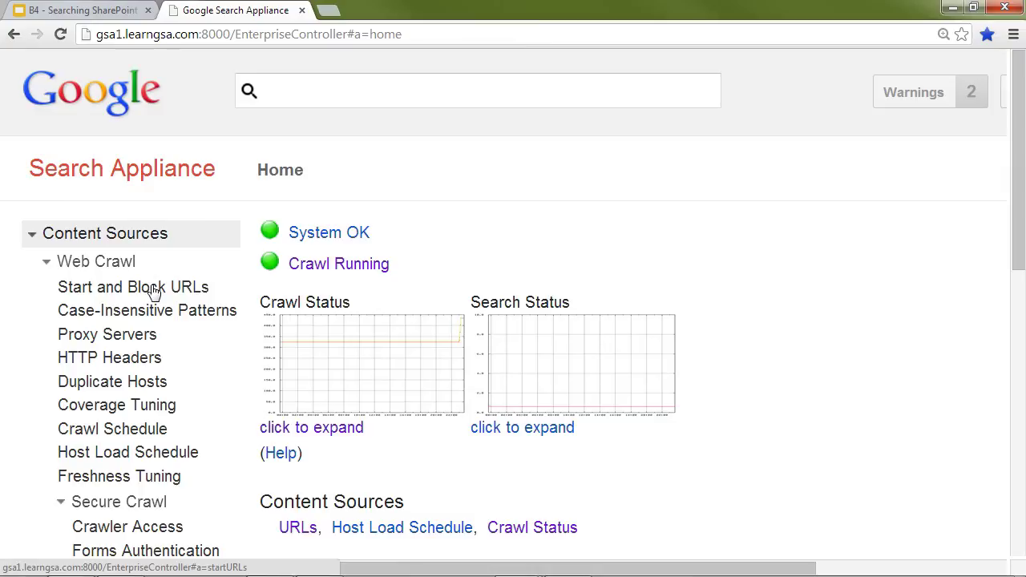
{"action": "left_click", "coordinate": [152, 290]}
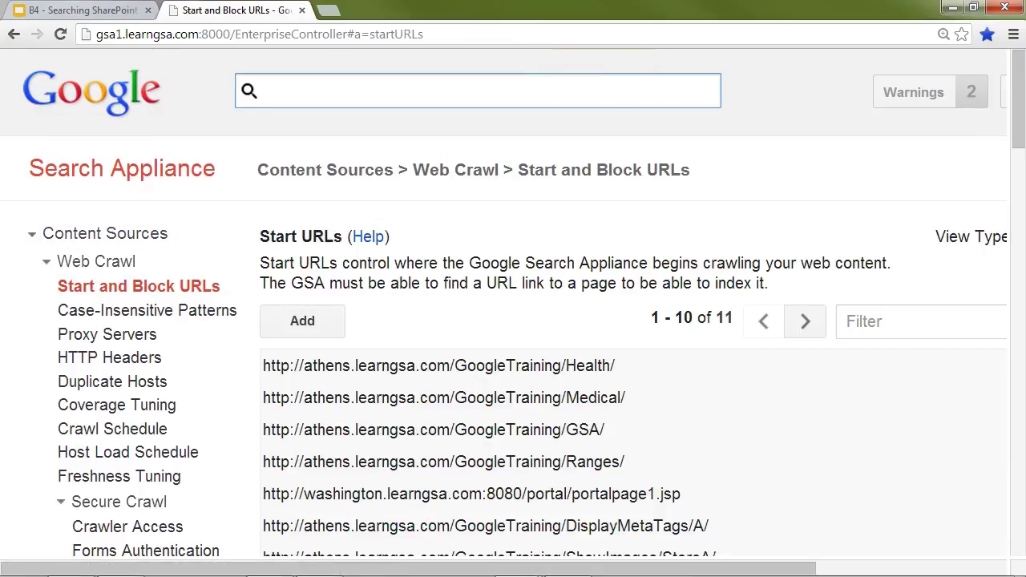
{"action": "scroll", "coordinate": [524, 400], "scroll_direction": "down", "scroll_amount": 3}
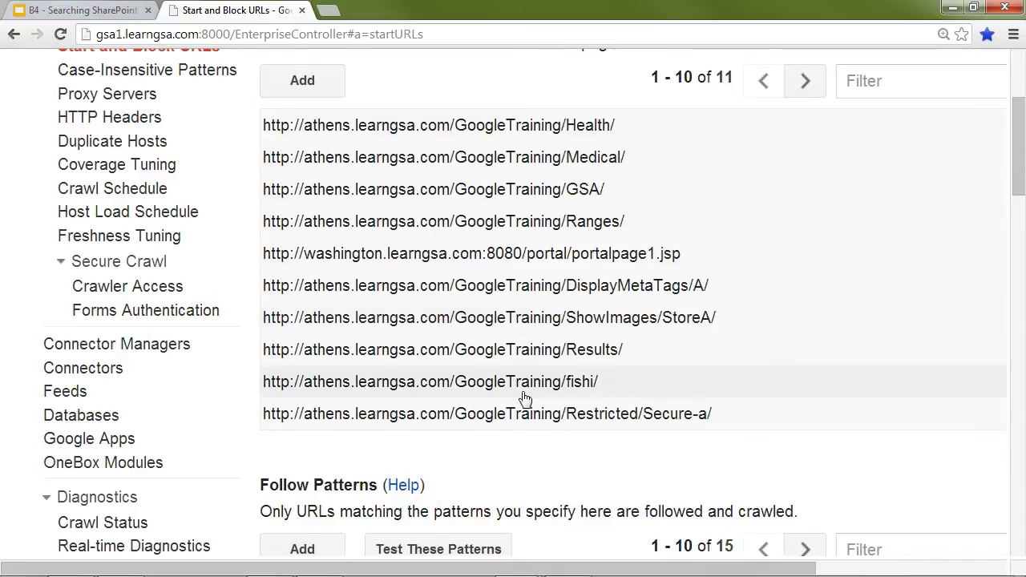
{"action": "scroll", "coordinate": [525, 398], "scroll_direction": "down", "scroll_amount": 4}
{"action": "left_click", "coordinate": [363, 373]}
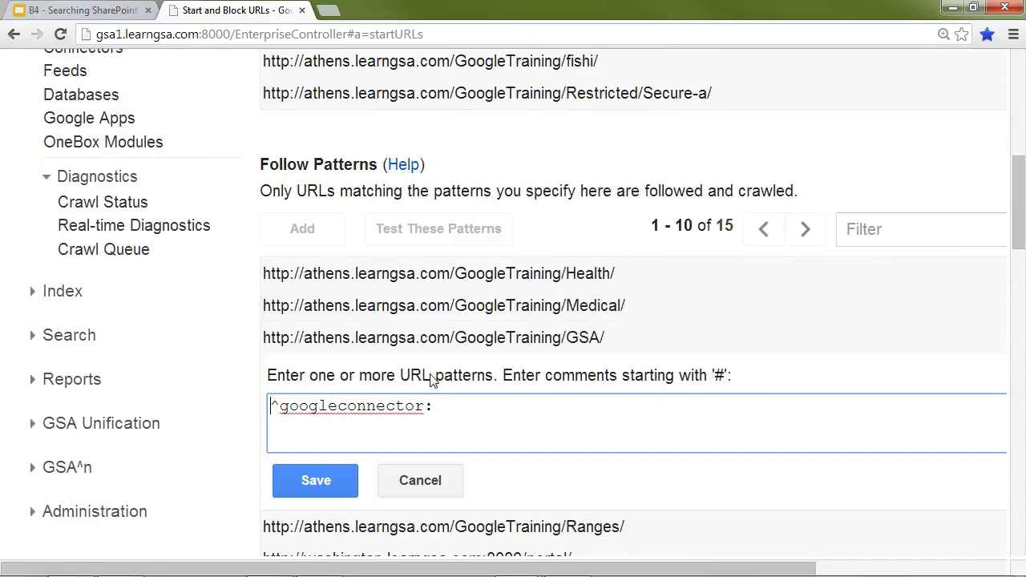
{"action": "left_click_drag", "start_coordinate": [439, 407], "coordinate": [268, 411]}
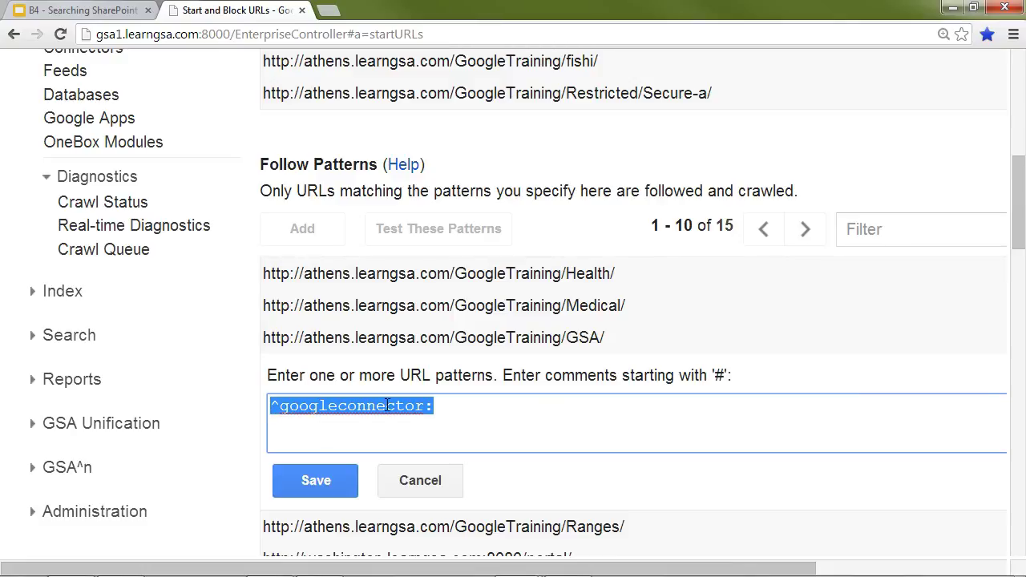
{"action": "left_click_drag", "start_coordinate": [440, 407], "coordinate": [258, 434]}
{"action": "left_click", "coordinate": [420, 480]}
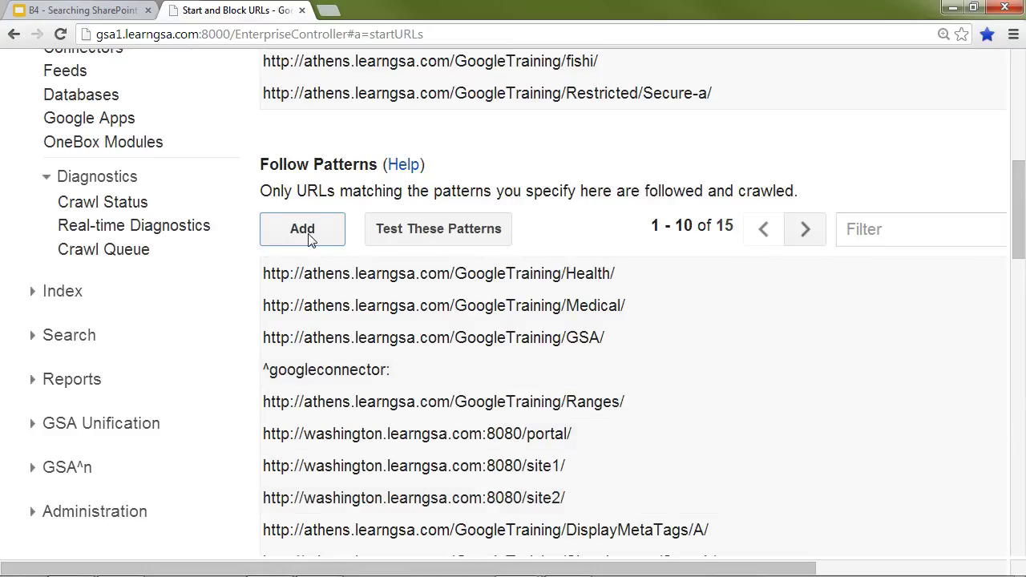
{"action": "left_click", "coordinate": [311, 238]}
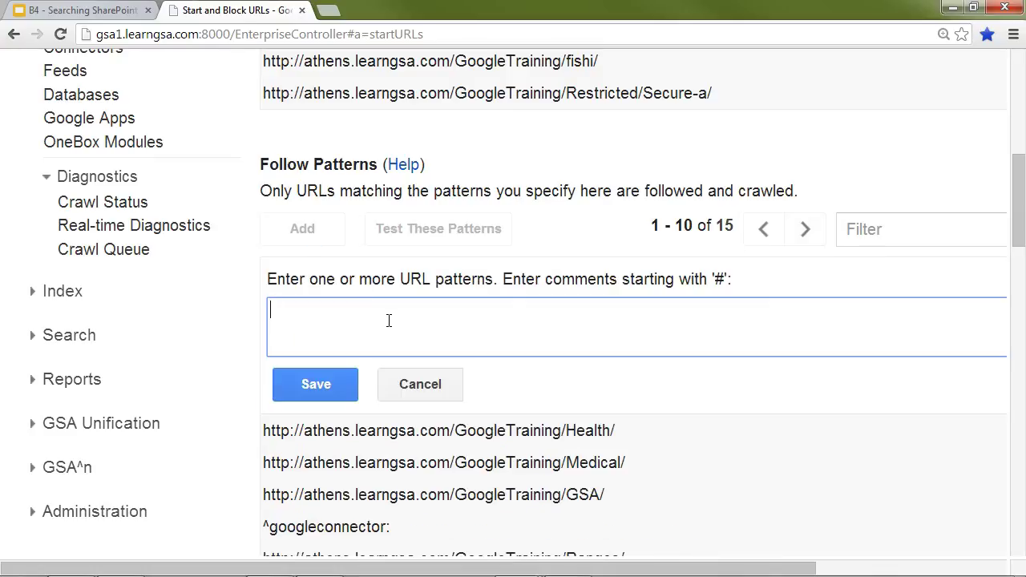
{"action": "type", "text": "http://shanghai.ad.learngsa.com:4"}
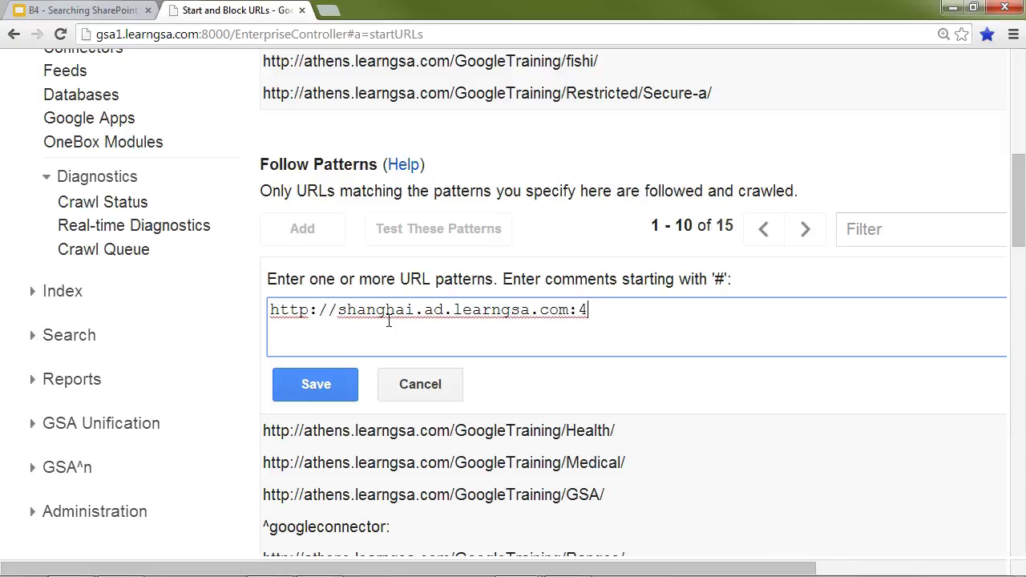
{"action": "type", "text": "001/"}
{"action": "left_click_drag", "start_coordinate": [631, 311], "coordinate": [224, 305]}
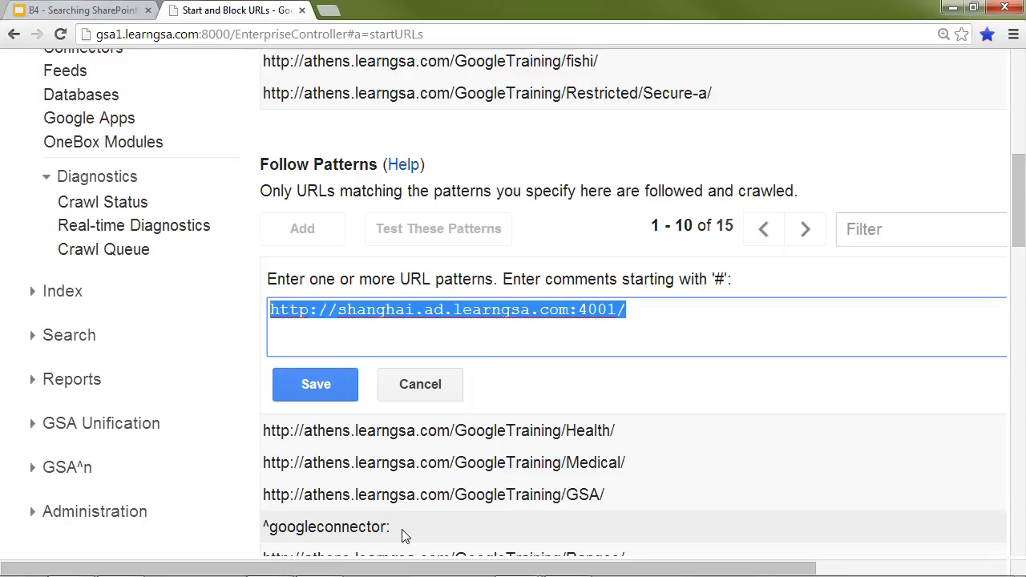
{"action": "left_click", "coordinate": [446, 386]}
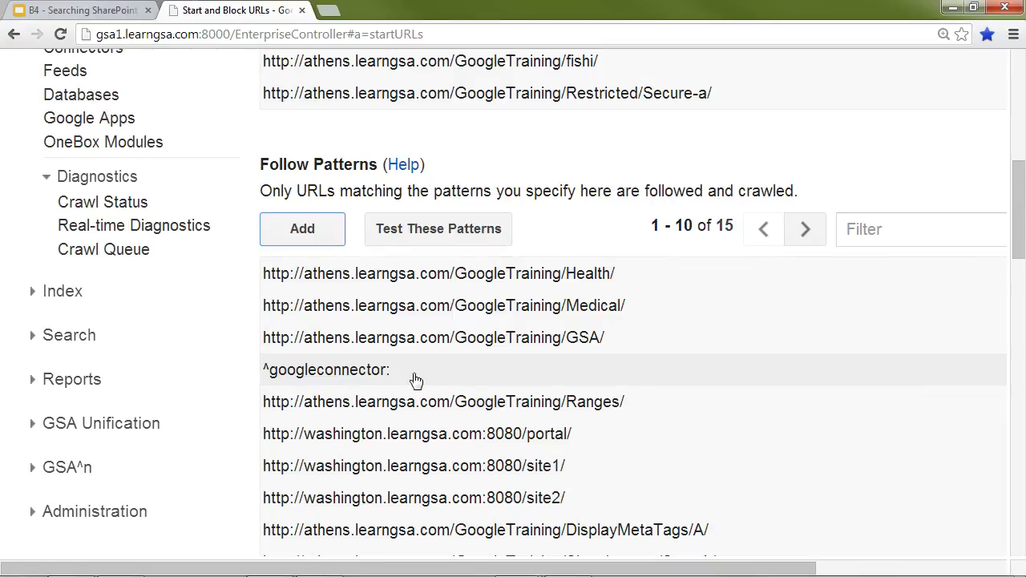
Step: Go to the list of existing connectors and start adding a connector under ConnectorManager1
{"action": "scroll", "coordinate": [170, 284], "scroll_direction": "up", "scroll_amount": 2}
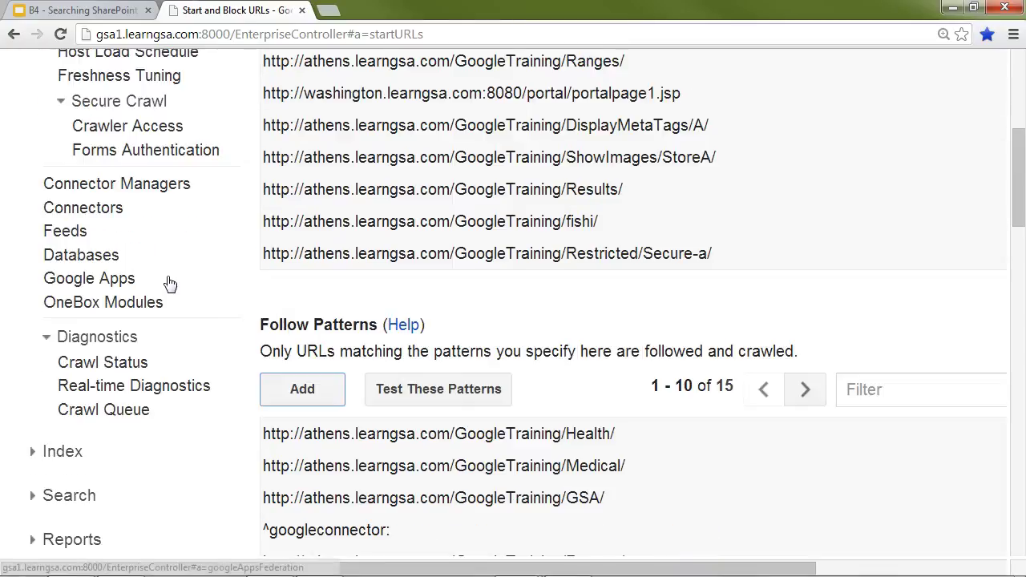
{"action": "scroll", "coordinate": [170, 284], "scroll_direction": "up", "scroll_amount": 2}
{"action": "scroll", "coordinate": [170, 283], "scroll_direction": "up", "scroll_amount": 1}
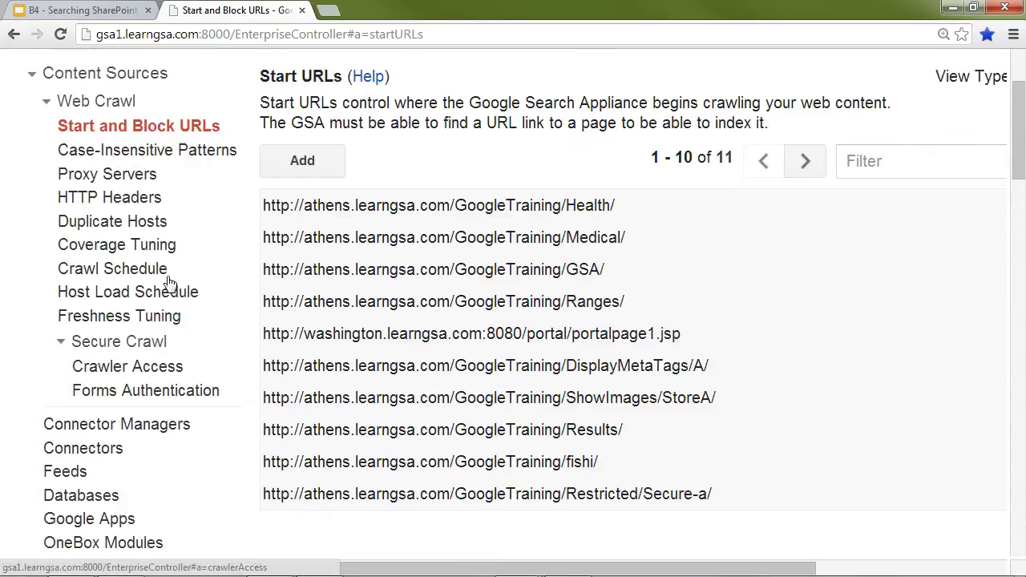
{"action": "left_click", "coordinate": [115, 452]}
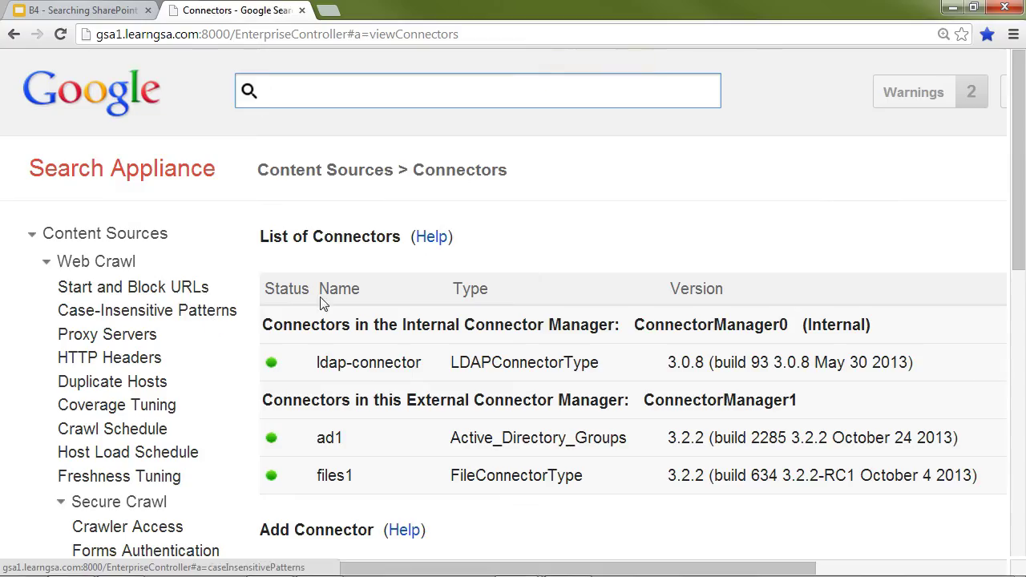
{"action": "scroll", "coordinate": [366, 292], "scroll_direction": "down", "scroll_amount": 1}
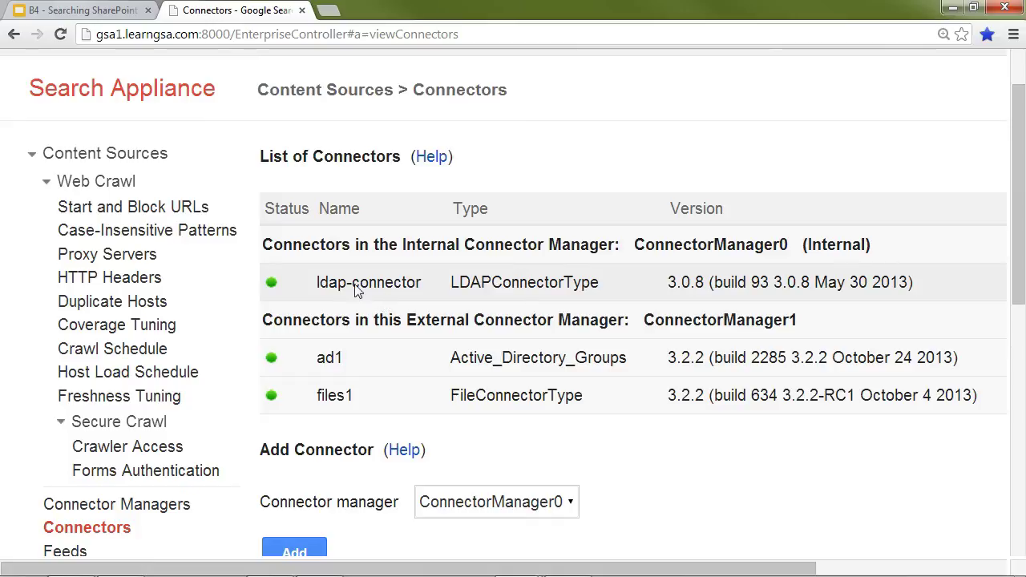
{"action": "scroll", "coordinate": [320, 287], "scroll_direction": "down", "scroll_amount": 1}
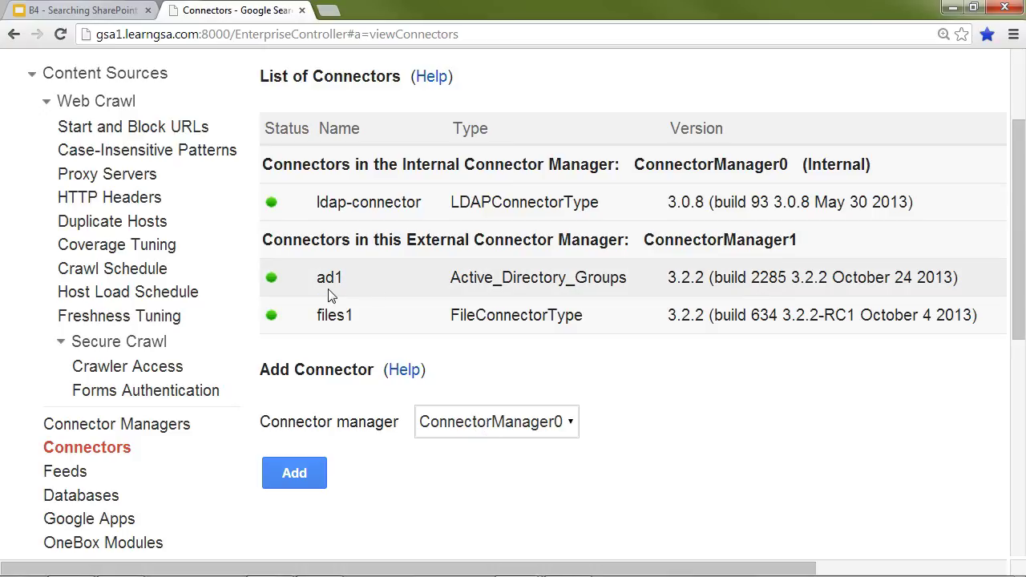
{"action": "scroll", "coordinate": [480, 437], "scroll_direction": "up", "scroll_amount": 1}
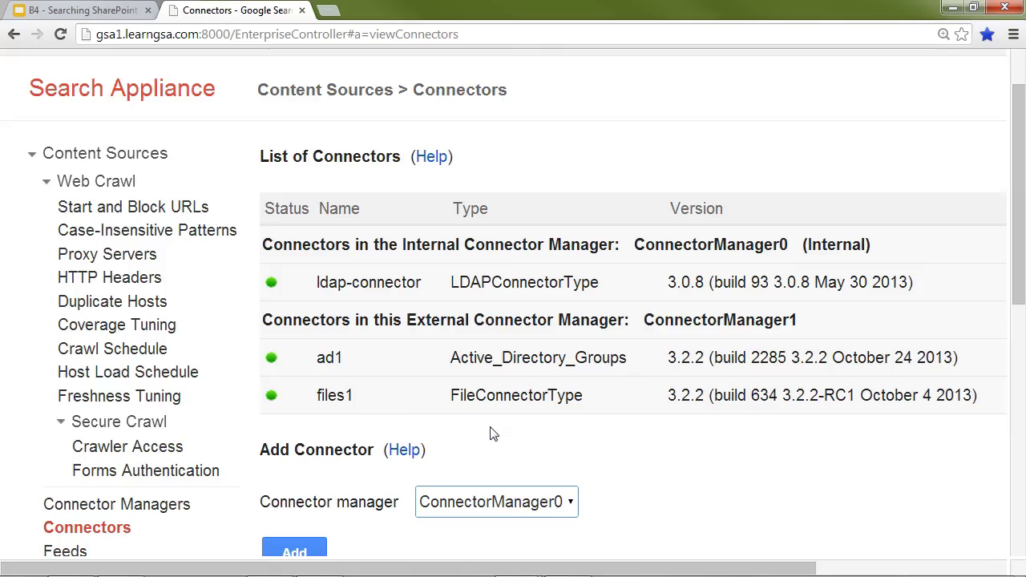
{"action": "scroll", "coordinate": [614, 460], "scroll_direction": "down", "scroll_amount": 1}
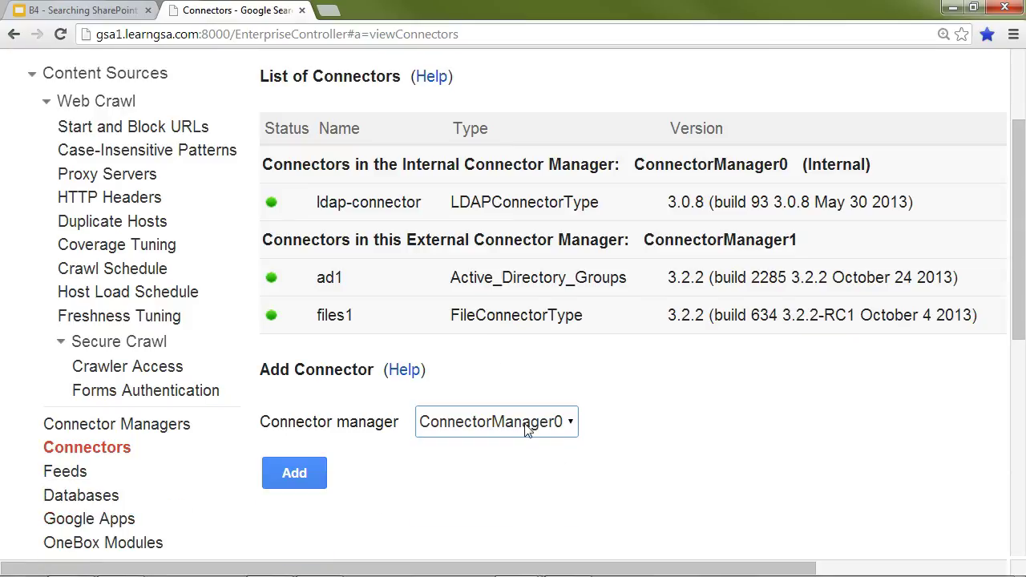
{"action": "left_click", "coordinate": [524, 424]}
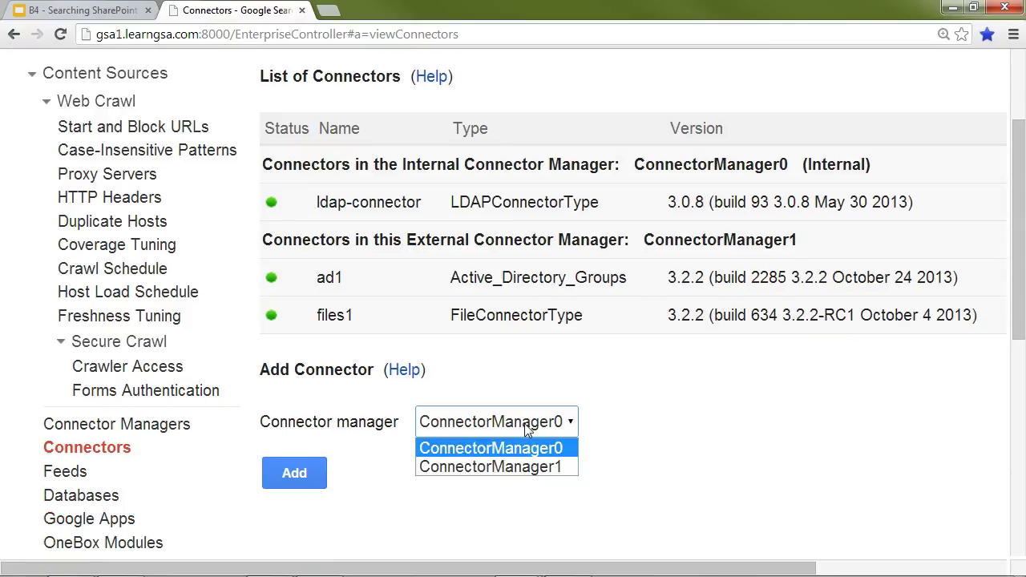
{"action": "left_click", "coordinate": [517, 469]}
{"action": "scroll", "coordinate": [614, 437], "scroll_direction": "down", "scroll_amount": 1}
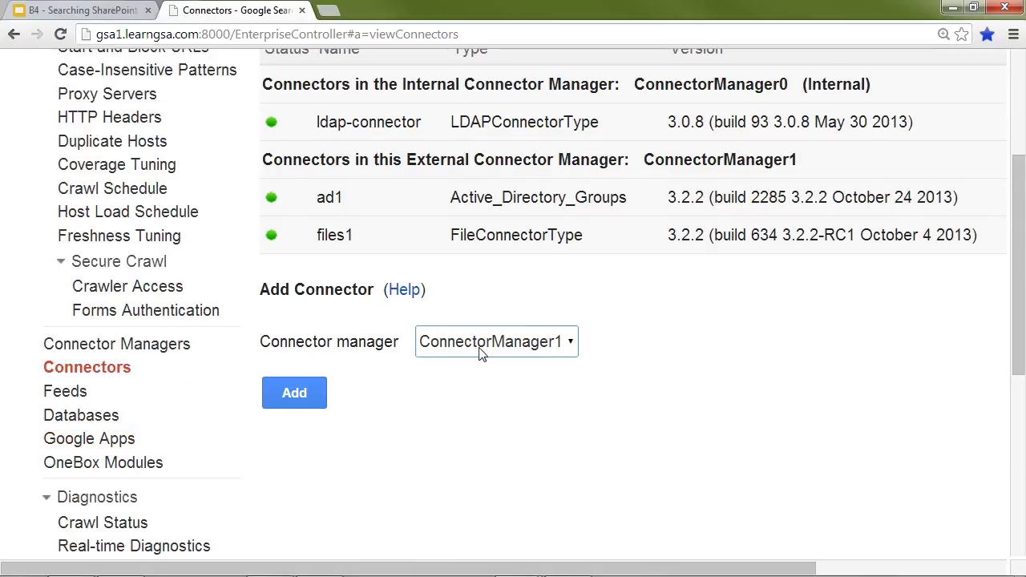
{"action": "left_click", "coordinate": [293, 394]}
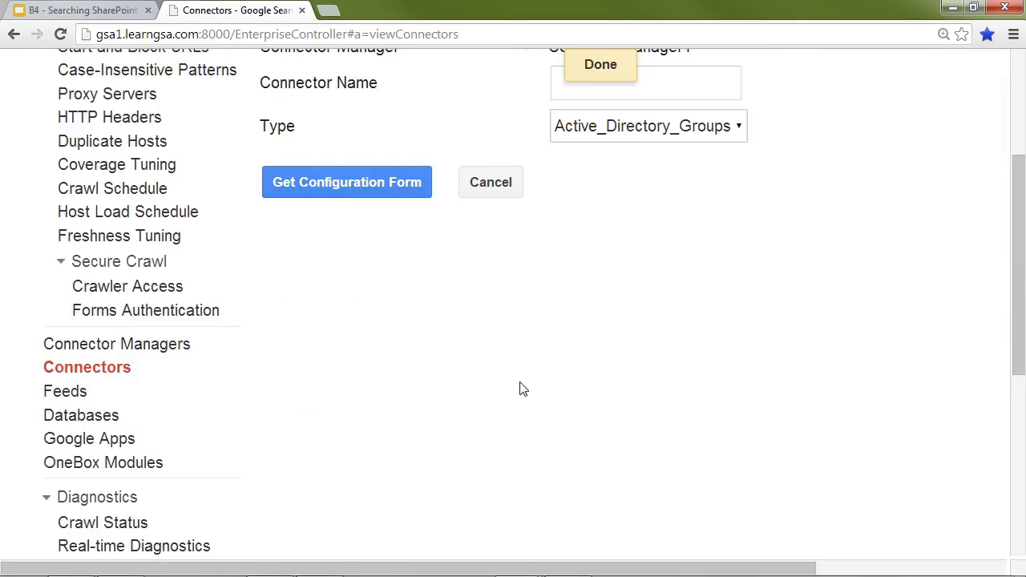
Step: Name the new connector sp1, choose the sharepoint-connector type and get its configuration form
{"action": "scroll", "coordinate": [529, 389], "scroll_direction": "up", "scroll_amount": 2}
{"action": "left_click", "coordinate": [744, 287]}
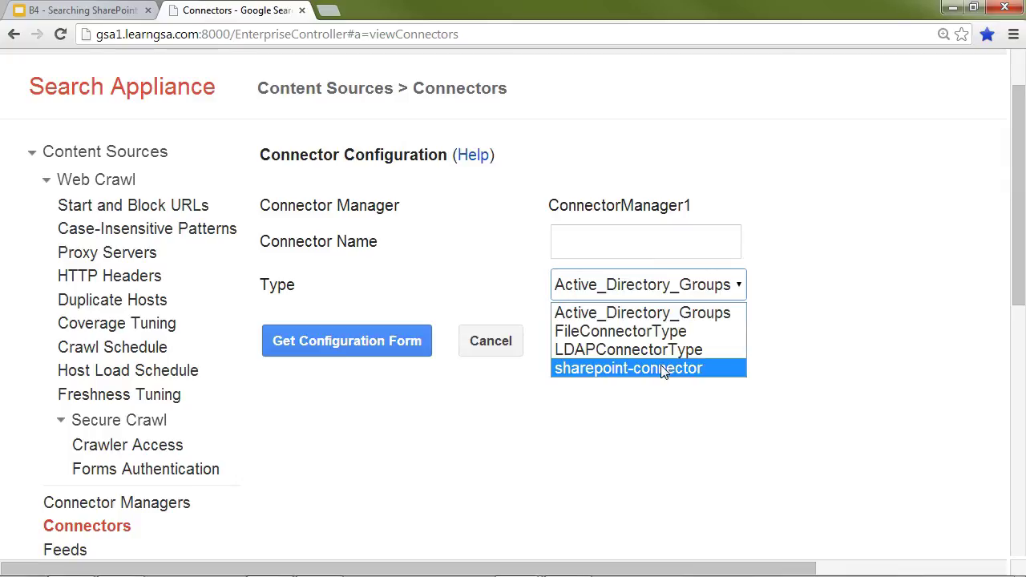
{"action": "left_click", "coordinate": [605, 246]}
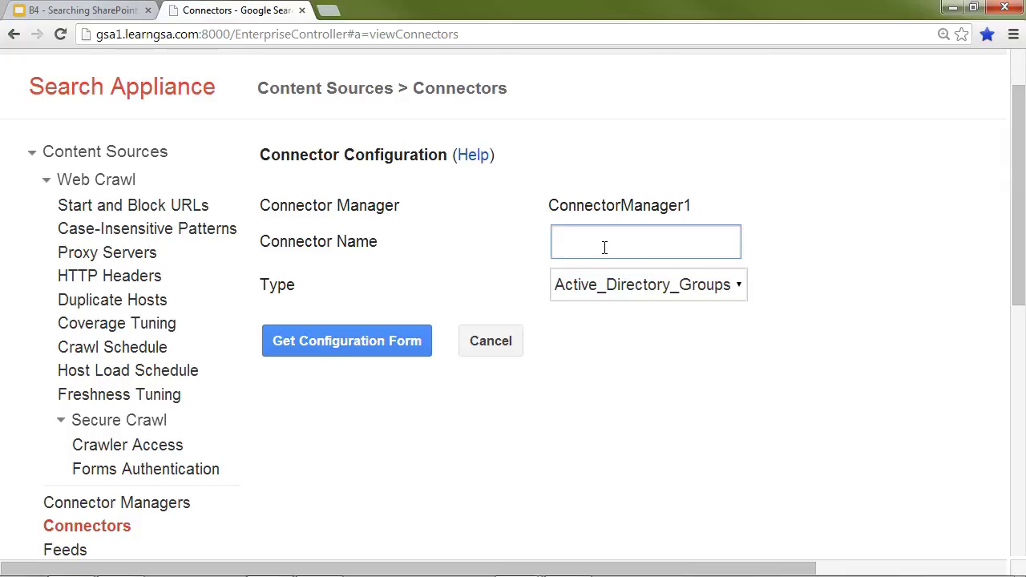
{"action": "scroll", "coordinate": [604, 247], "scroll_direction": "up", "scroll_amount": 1}
{"action": "type", "text": "sp1"}
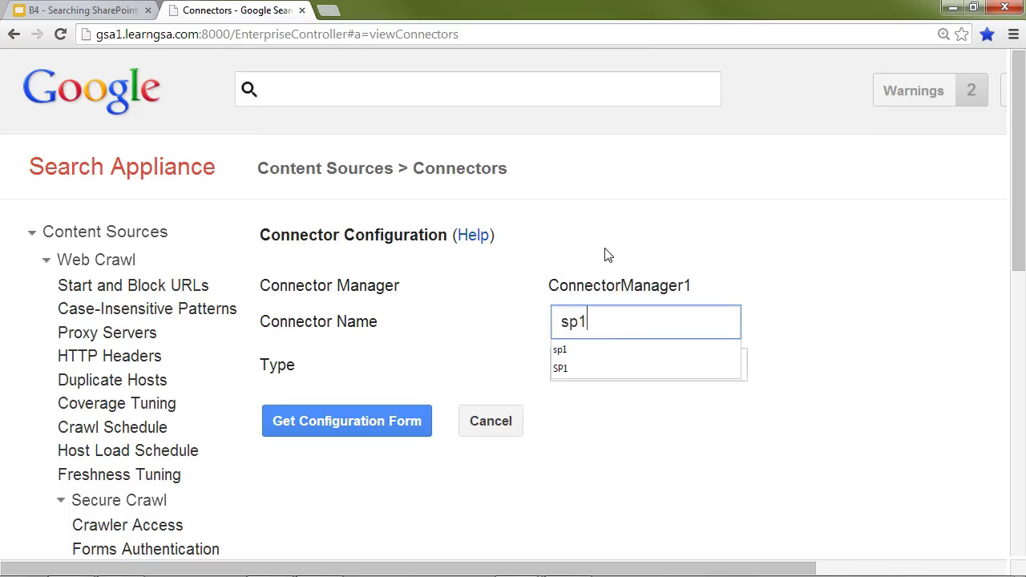
{"action": "key", "text": "Tab"}
{"action": "left_click", "coordinate": [607, 363]}
{"action": "left_click", "coordinate": [601, 447]}
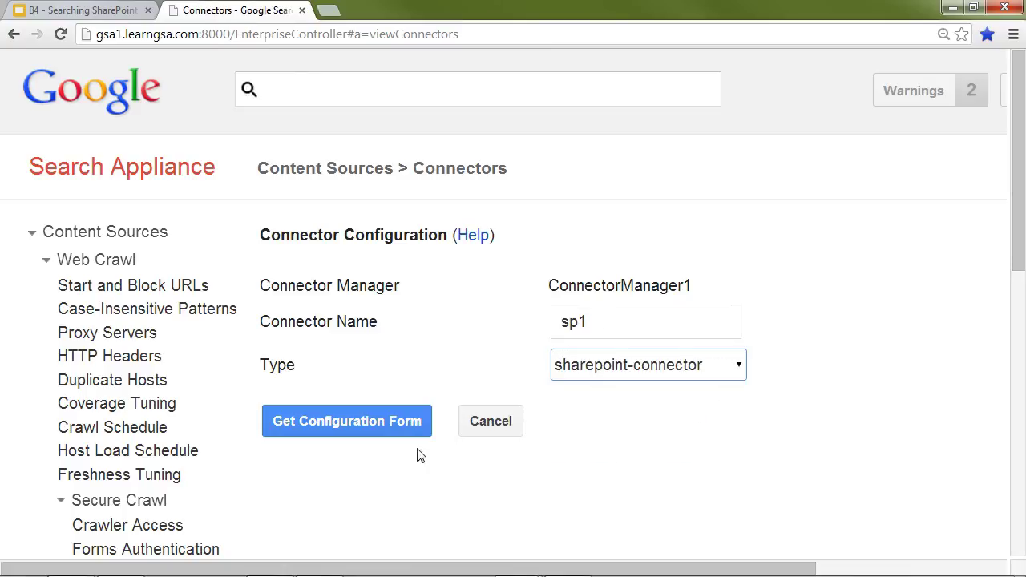
{"action": "left_click", "coordinate": [347, 423]}
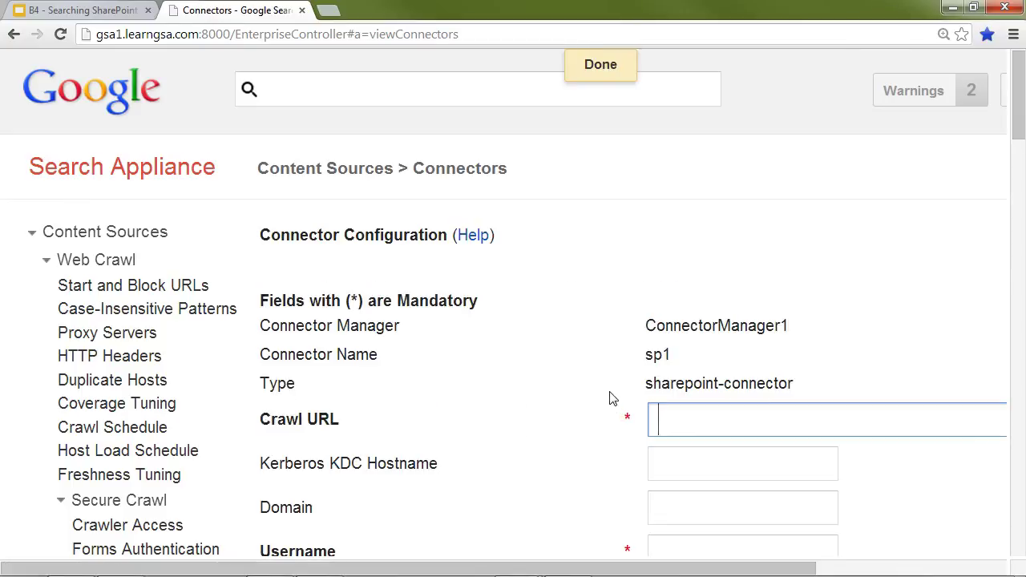
{"action": "scroll", "coordinate": [609, 391], "scroll_direction": "down", "scroll_amount": 1}
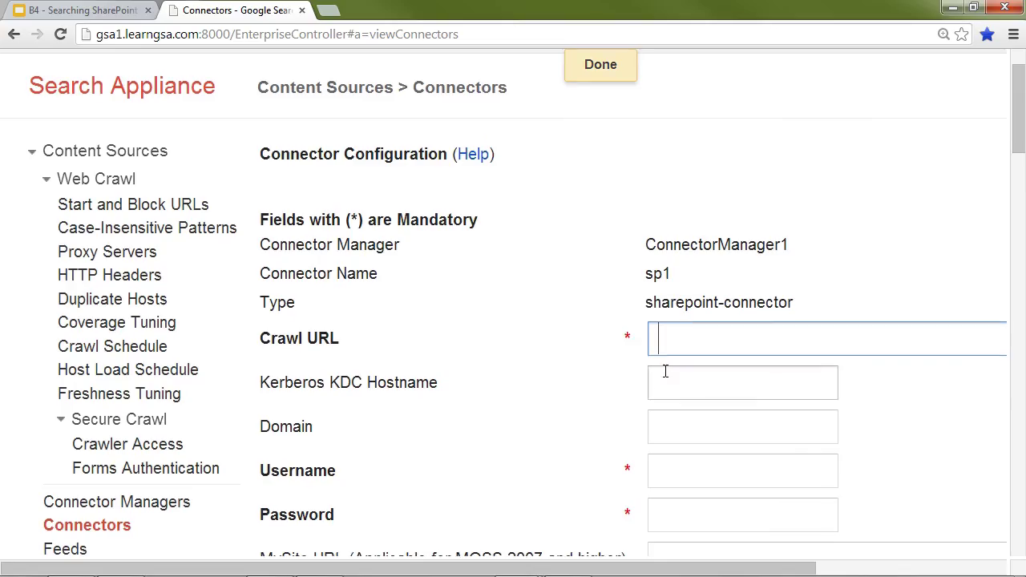
{"action": "left_click_drag", "start_coordinate": [497, 563], "coordinate": [615, 569]}
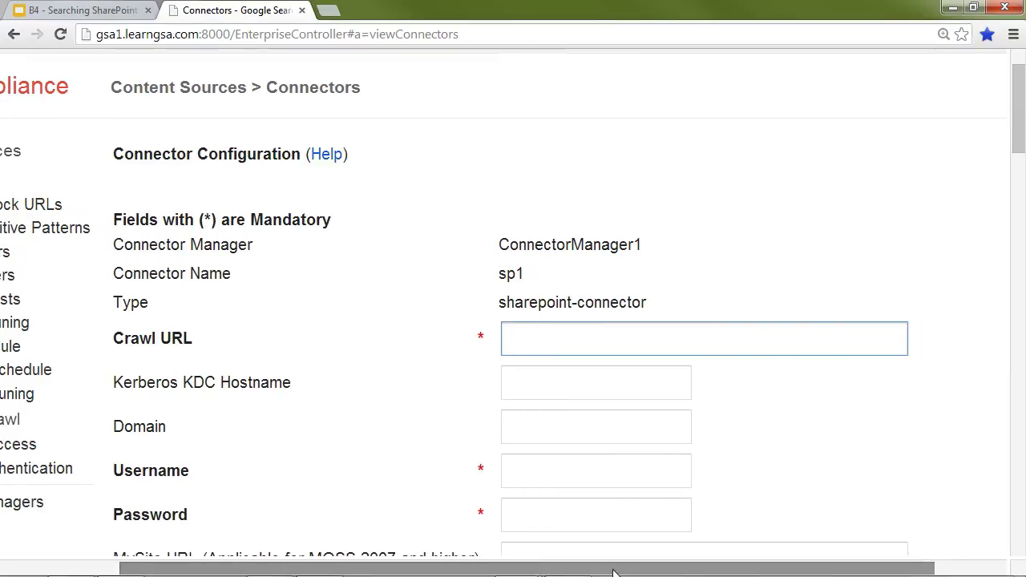
{"action": "left_click", "coordinate": [604, 334]}
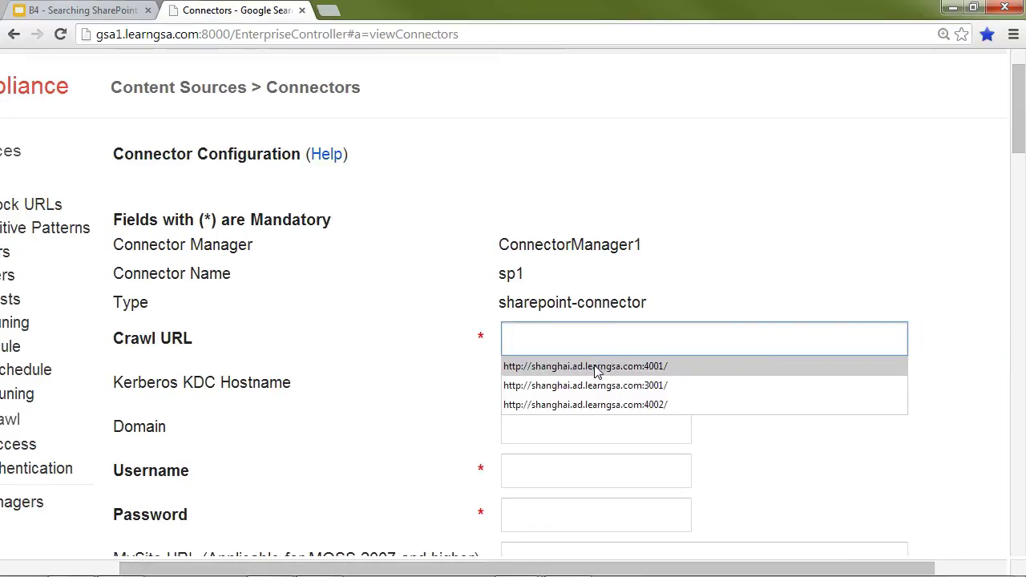
{"action": "left_click", "coordinate": [596, 367]}
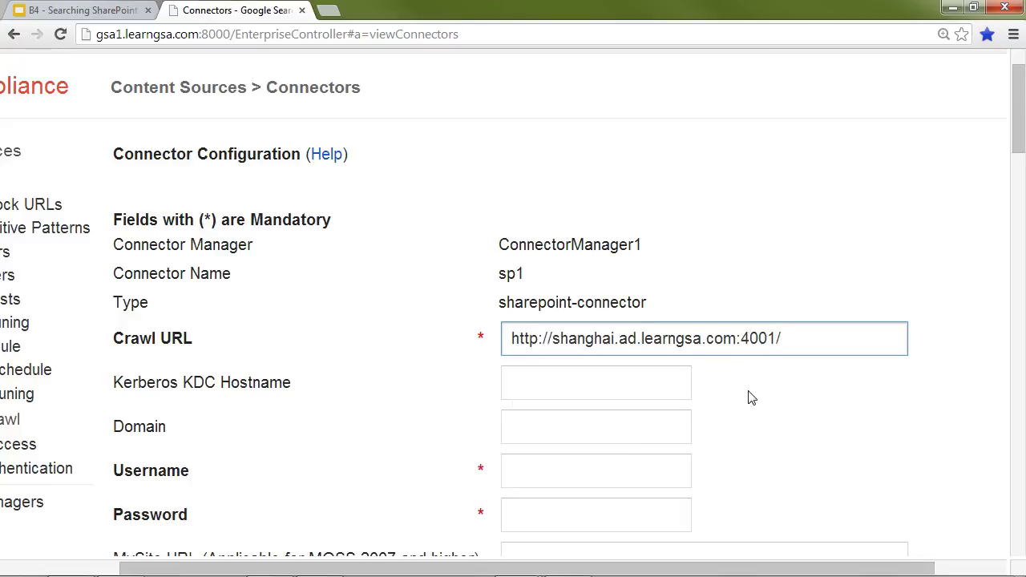
Step: Set the connector's domain to AD and username to sharepoint-admin, and enter the account password
{"action": "scroll", "coordinate": [751, 398], "scroll_direction": "down", "scroll_amount": 1}
{"action": "left_click", "coordinate": [564, 350]}
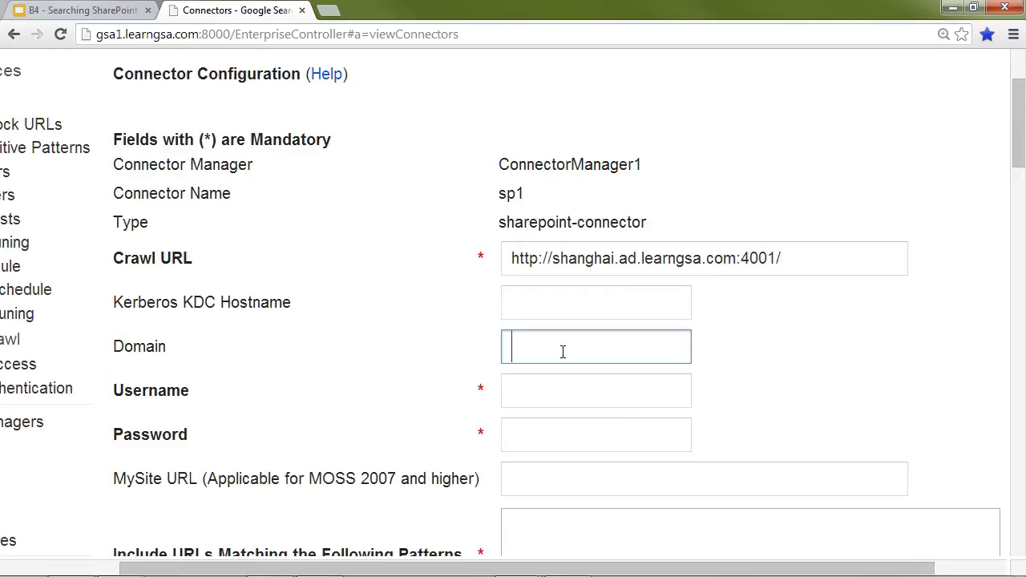
{"action": "type", "text": "AD"}
{"action": "key", "text": "Tab"}
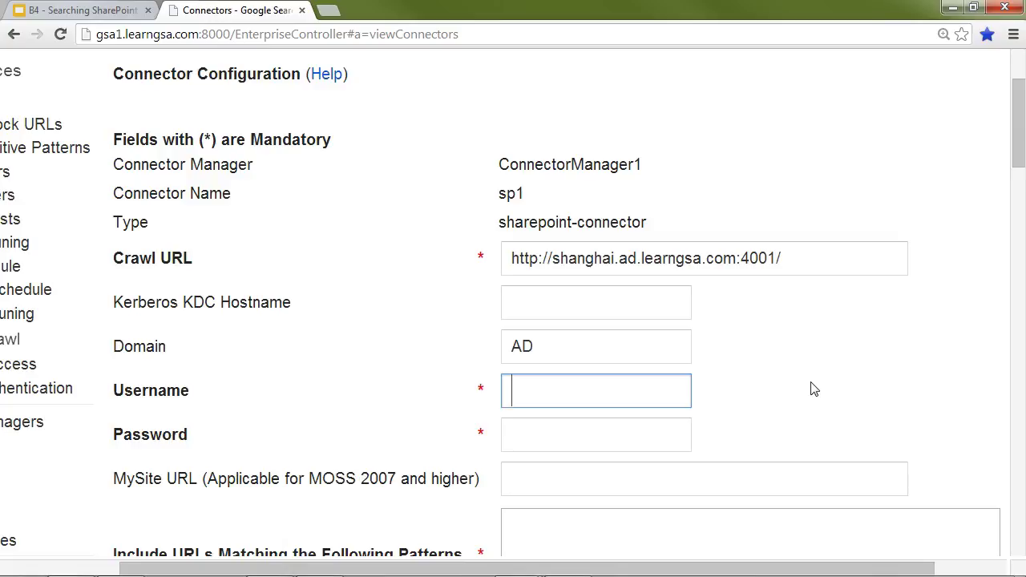
{"action": "type", "text": "sha"}
{"action": "key", "text": "Down"}
{"action": "key", "text": "Tab"}
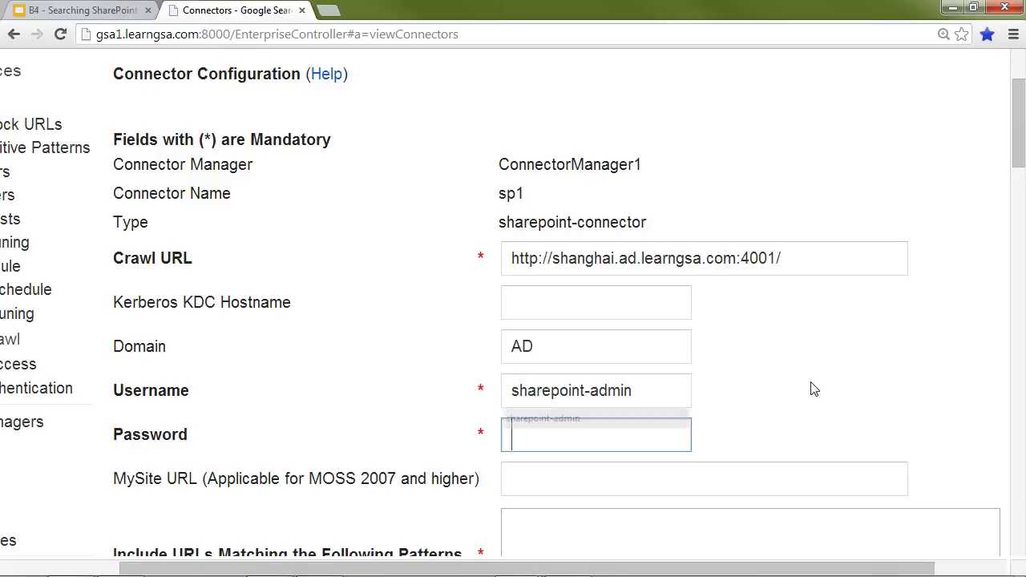
{"action": "type", "text": "*********"}
{"action": "key", "text": "Tab"}
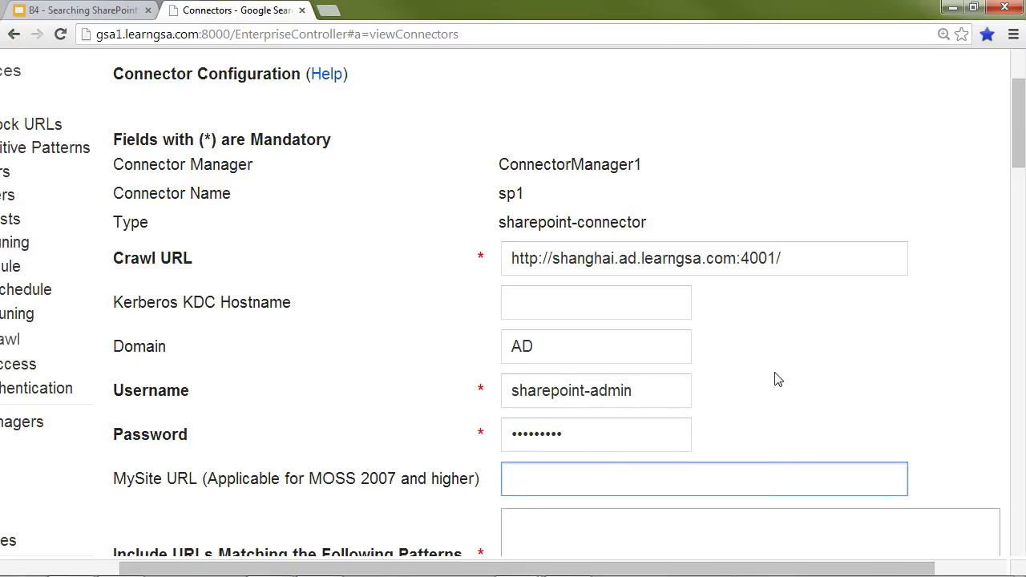
{"action": "scroll", "coordinate": [775, 379], "scroll_direction": "down", "scroll_amount": 3}
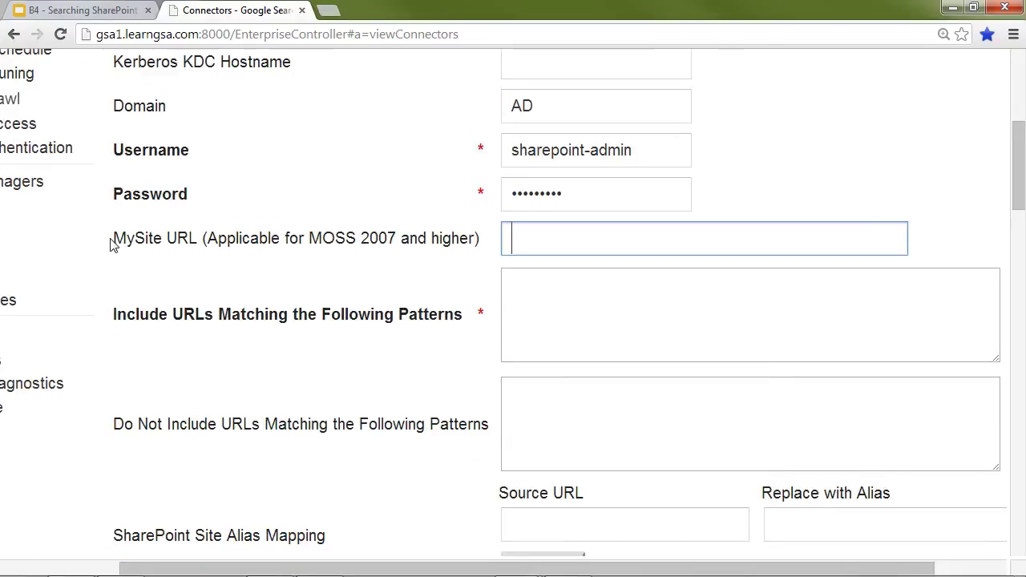
{"action": "left_click_drag", "start_coordinate": [114, 241], "coordinate": [163, 240]}
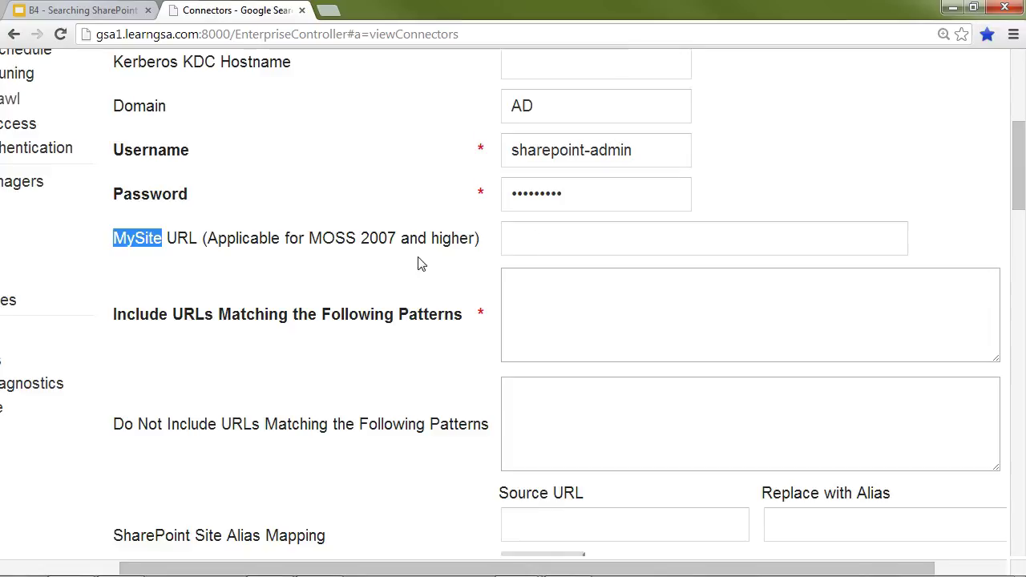
{"action": "left_click", "coordinate": [537, 292]}
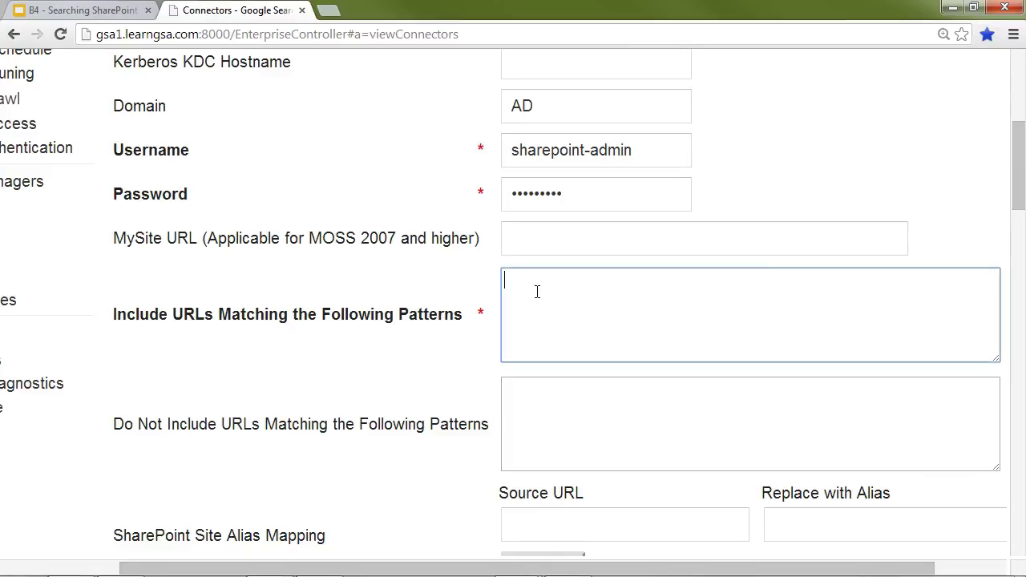
{"action": "scroll", "coordinate": [537, 292], "scroll_direction": "up", "scroll_amount": 1}
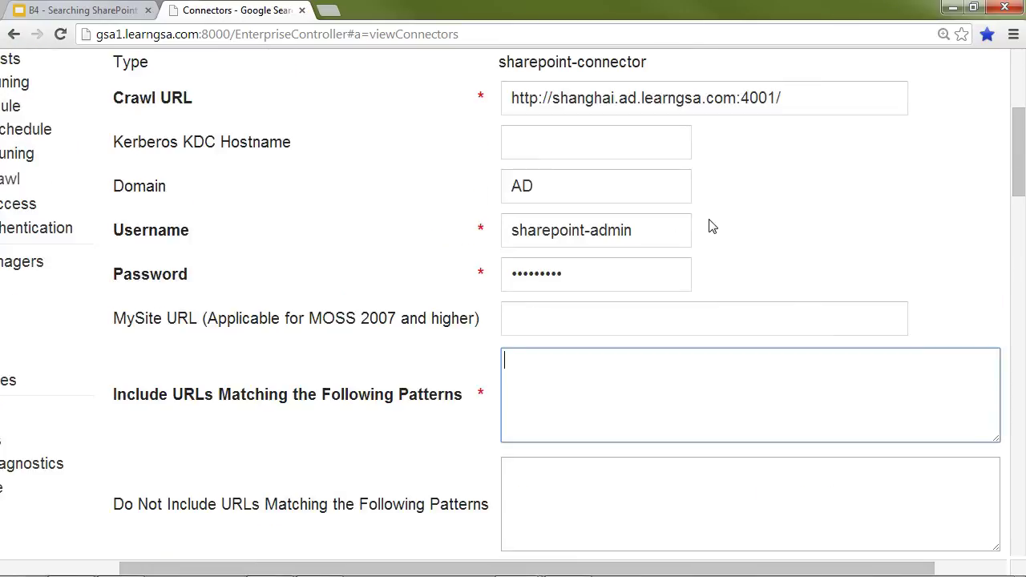
{"action": "left_click_drag", "start_coordinate": [805, 102], "coordinate": [469, 96]}
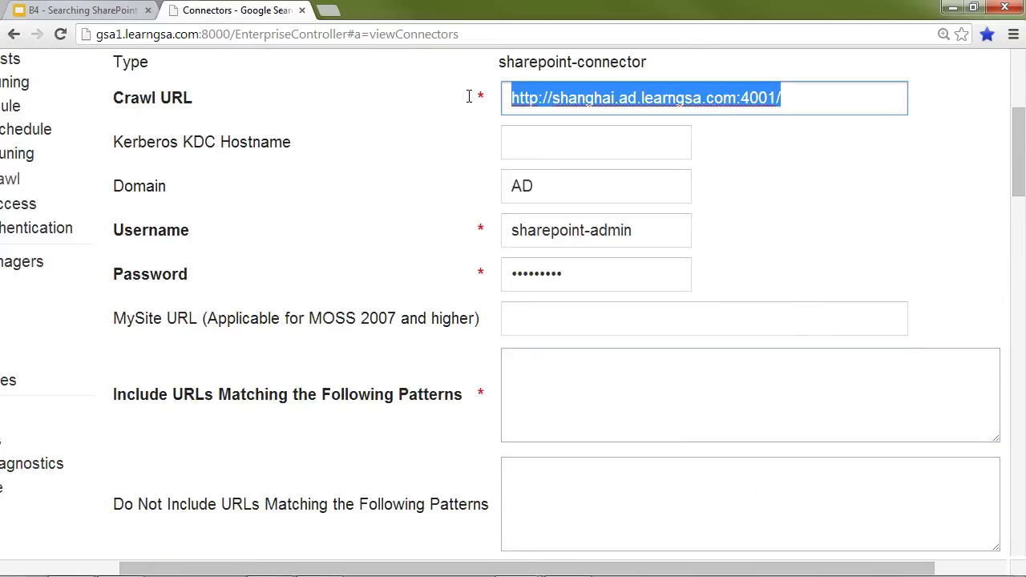
{"action": "right_click", "coordinate": [577, 95]}
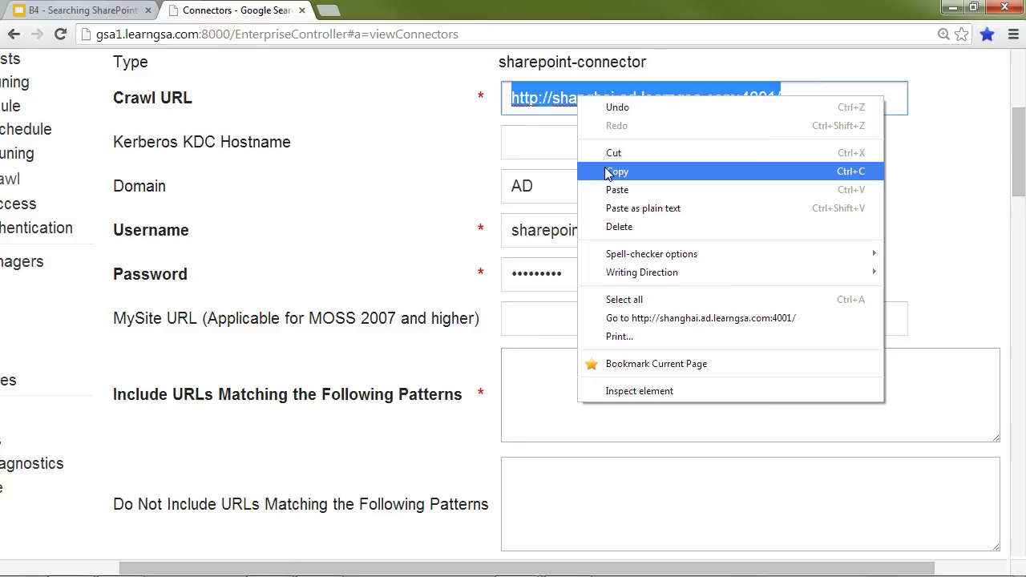
{"action": "left_click", "coordinate": [610, 174]}
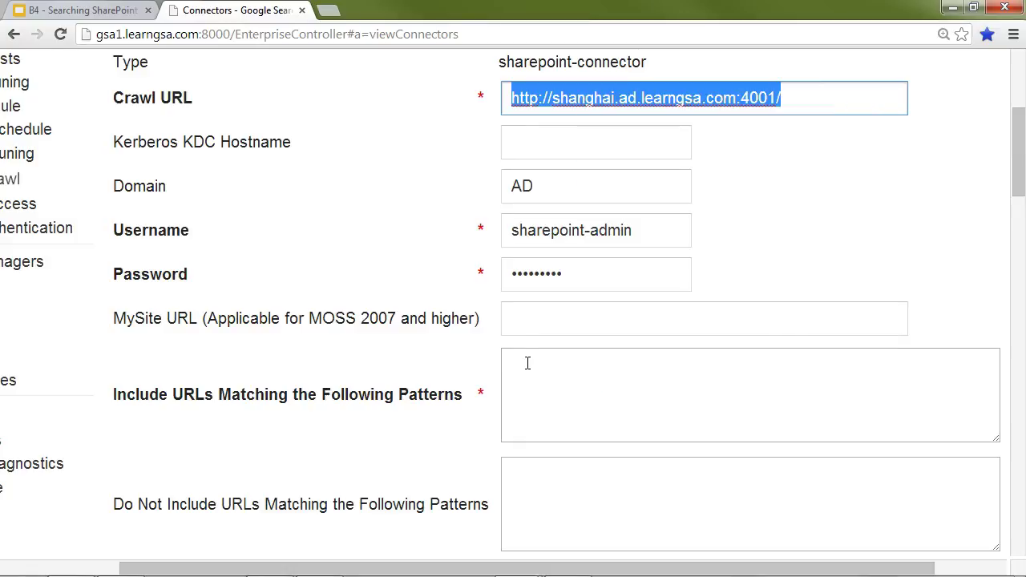
{"action": "left_click", "coordinate": [529, 368]}
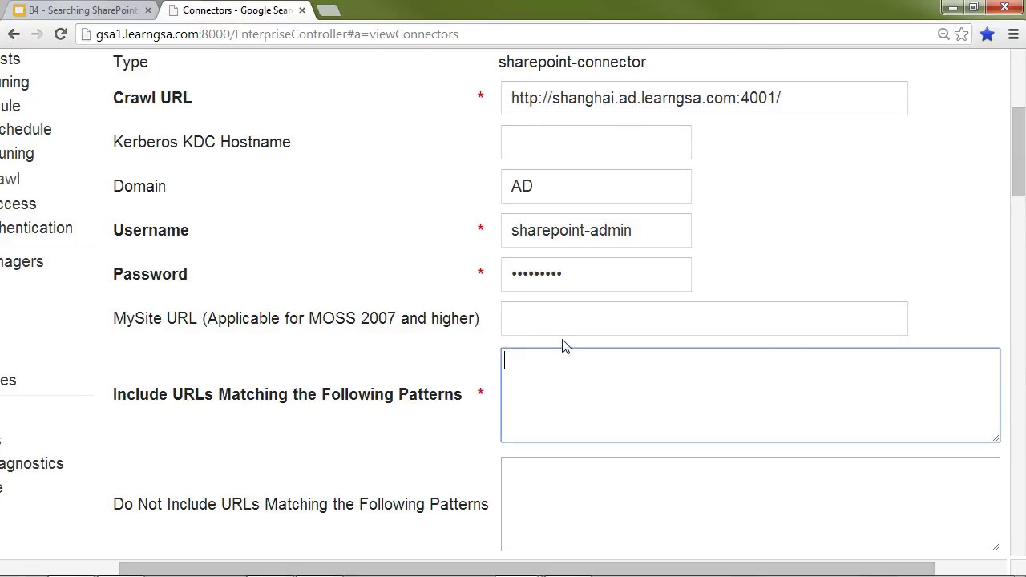
{"action": "key", "text": "ctrl+v"}
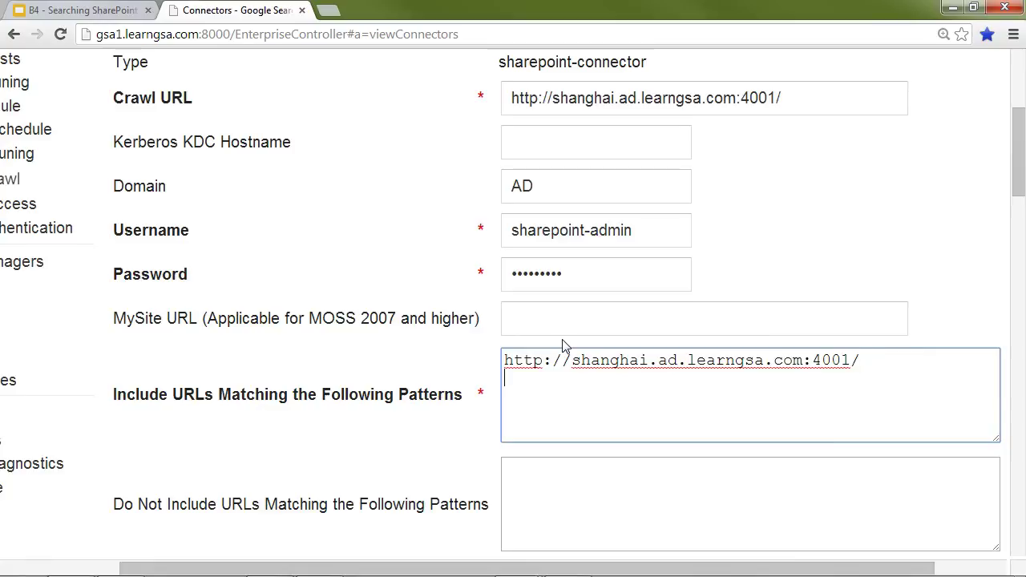
{"action": "key", "text": "ctrl+v"}
{"action": "key", "text": "BackSpace"}
{"action": "key", "text": "BackSpace"}
{"action": "type", "text": "2/"}
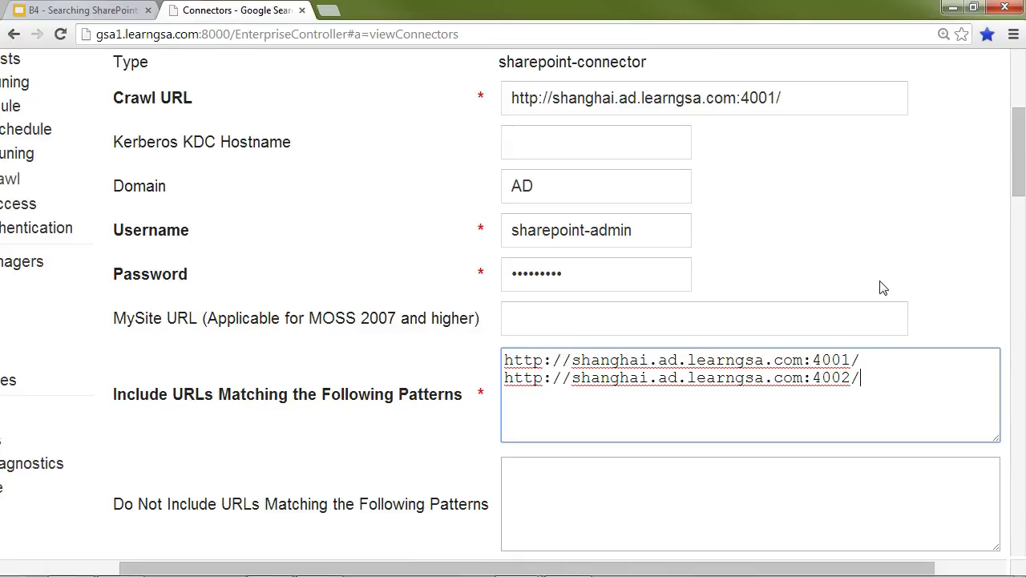
Step: Examine the exclude URL patterns, site alias mapping and SharePoint crawling options without changing them
{"action": "scroll", "coordinate": [897, 280], "scroll_direction": "down", "scroll_amount": 1}
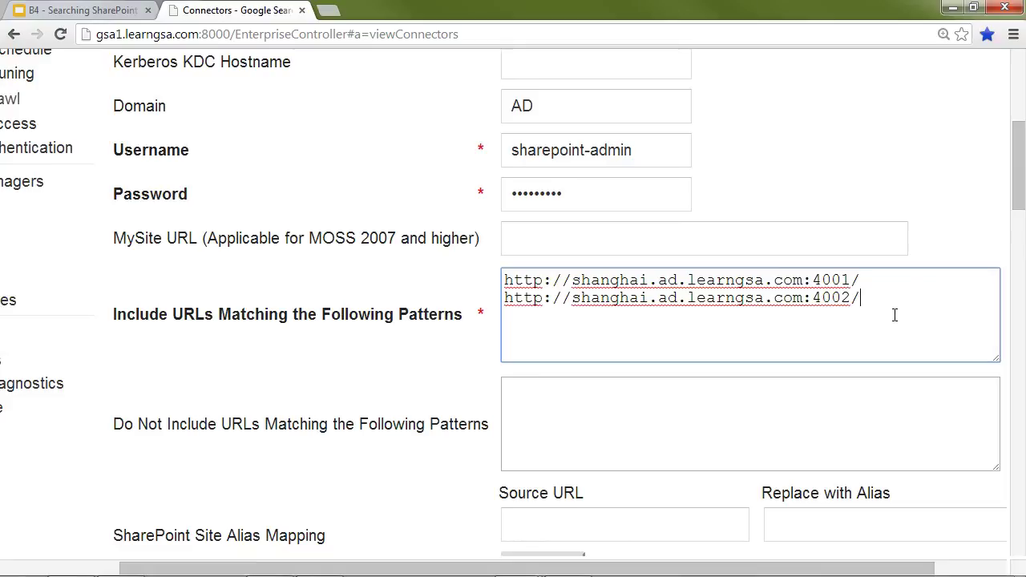
{"action": "scroll", "coordinate": [894, 315], "scroll_direction": "down", "scroll_amount": 1}
{"action": "scroll", "coordinate": [896, 319], "scroll_direction": "down", "scroll_amount": 1}
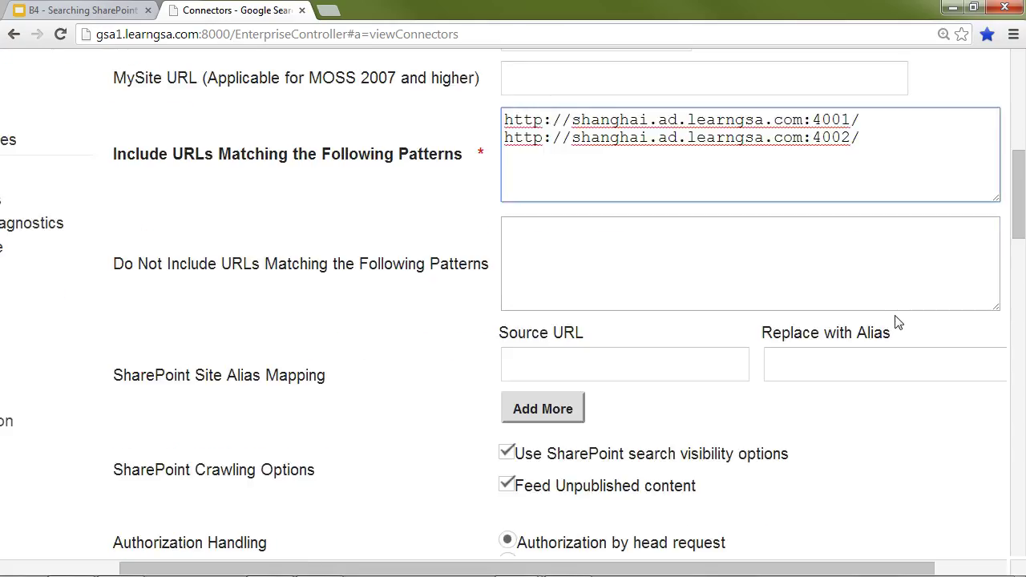
{"action": "scroll", "coordinate": [896, 320], "scroll_direction": "down", "scroll_amount": 1}
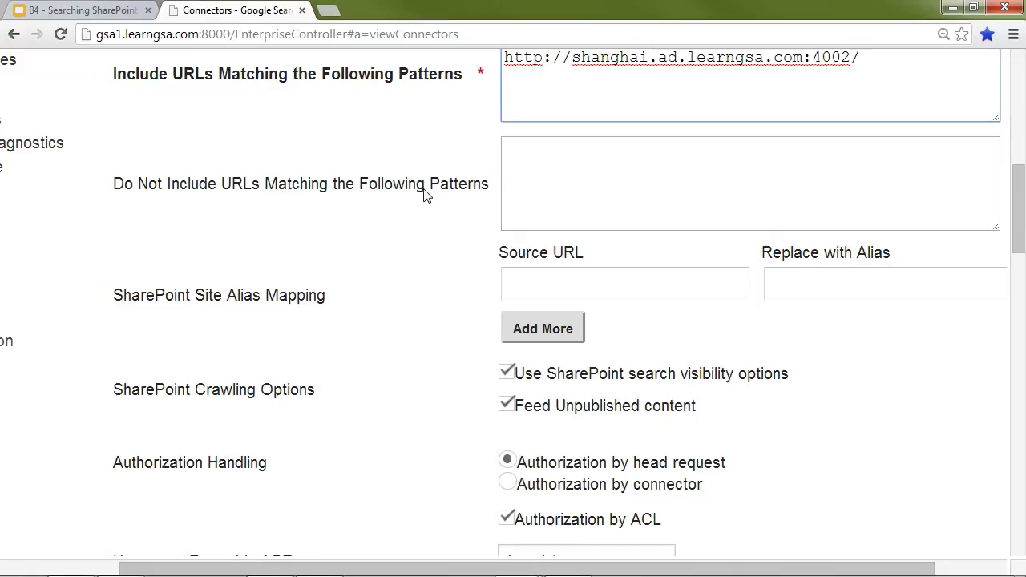
{"action": "left_click_drag", "start_coordinate": [117, 194], "coordinate": [488, 195]}
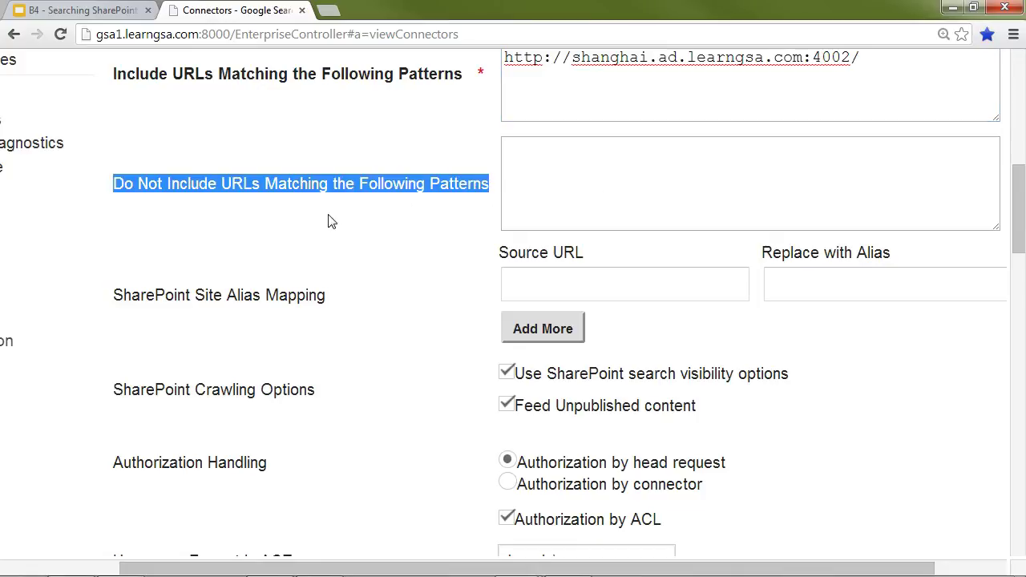
{"action": "left_click", "coordinate": [441, 191]}
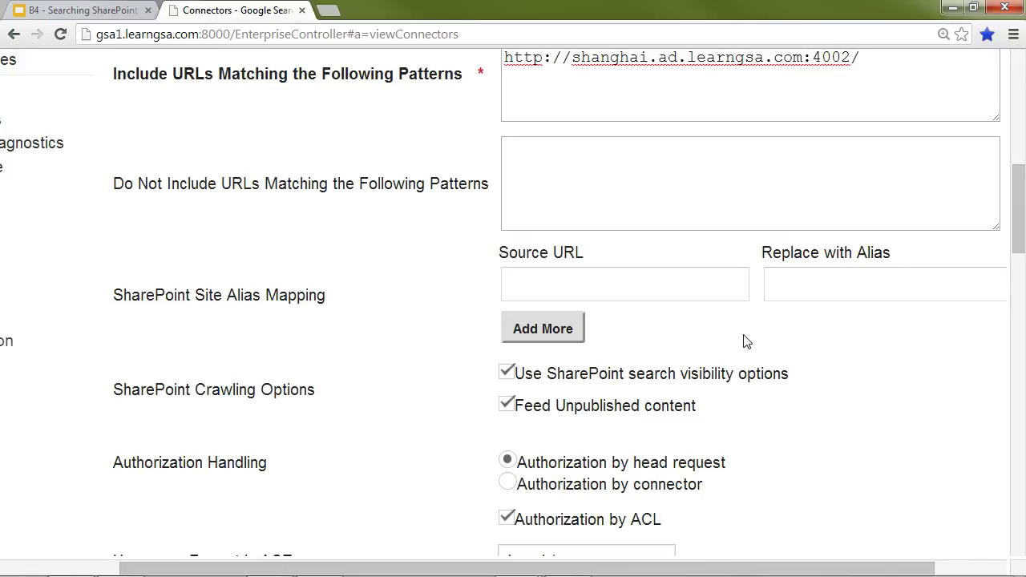
{"action": "scroll", "coordinate": [785, 348], "scroll_direction": "down", "scroll_amount": 1}
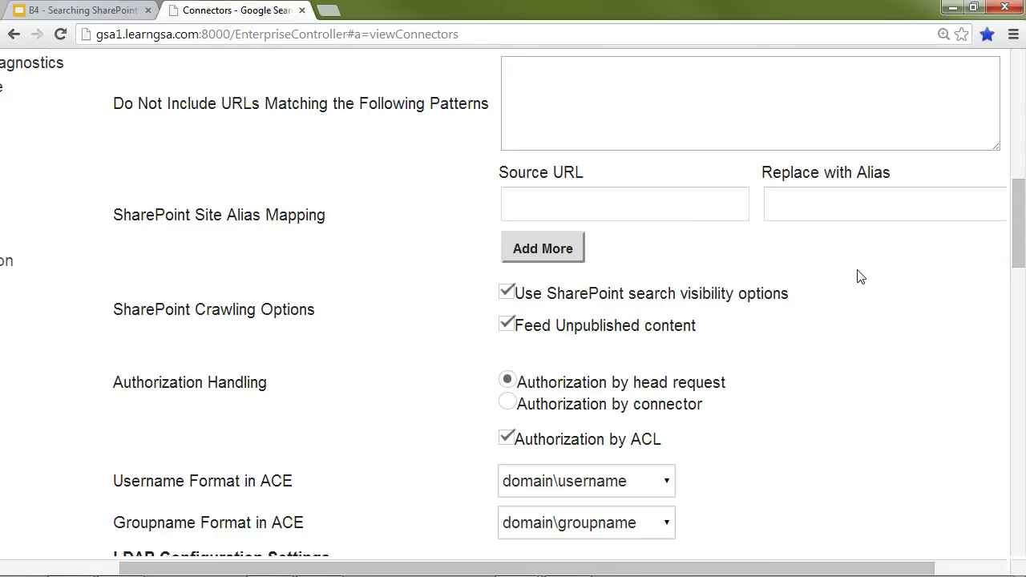
{"action": "scroll", "coordinate": [859, 278], "scroll_direction": "down", "scroll_amount": 2}
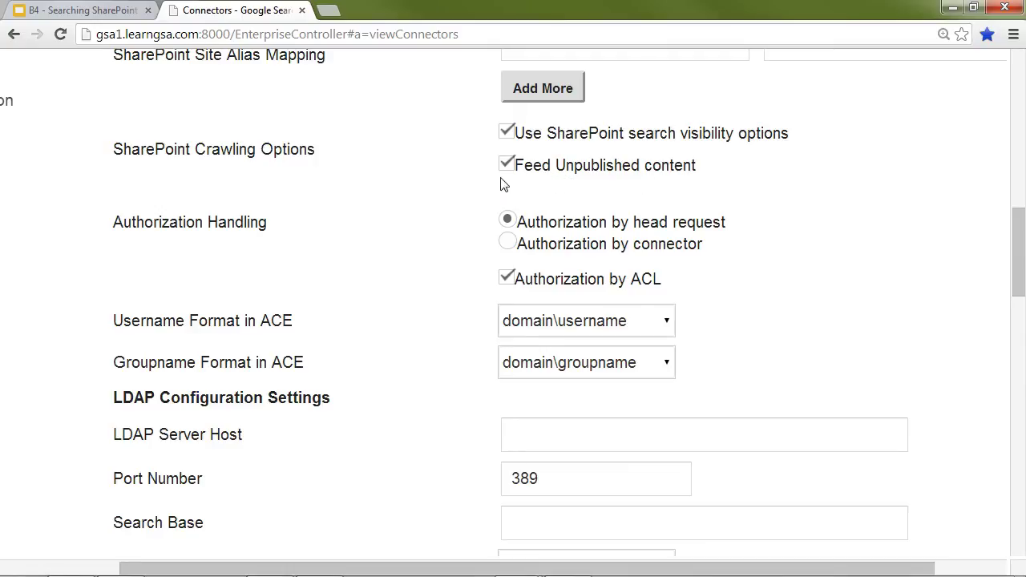
{"action": "scroll", "coordinate": [792, 222], "scroll_direction": "down", "scroll_amount": 1}
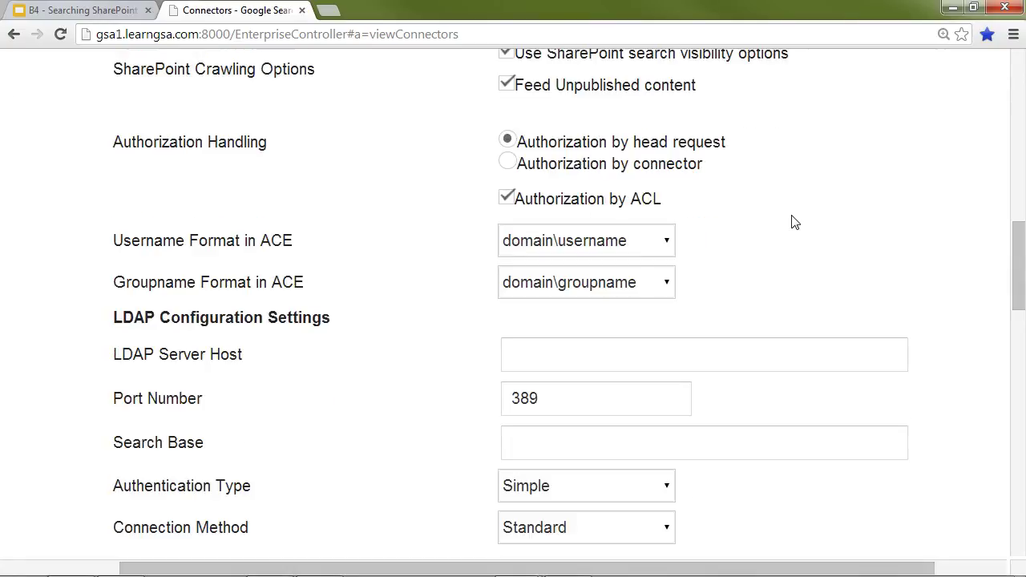
Step: Switch authorization handling to Authorization by connector, and turn Authorization by ACL off and back on
{"action": "scroll", "coordinate": [792, 222], "scroll_direction": "down", "scroll_amount": 1}
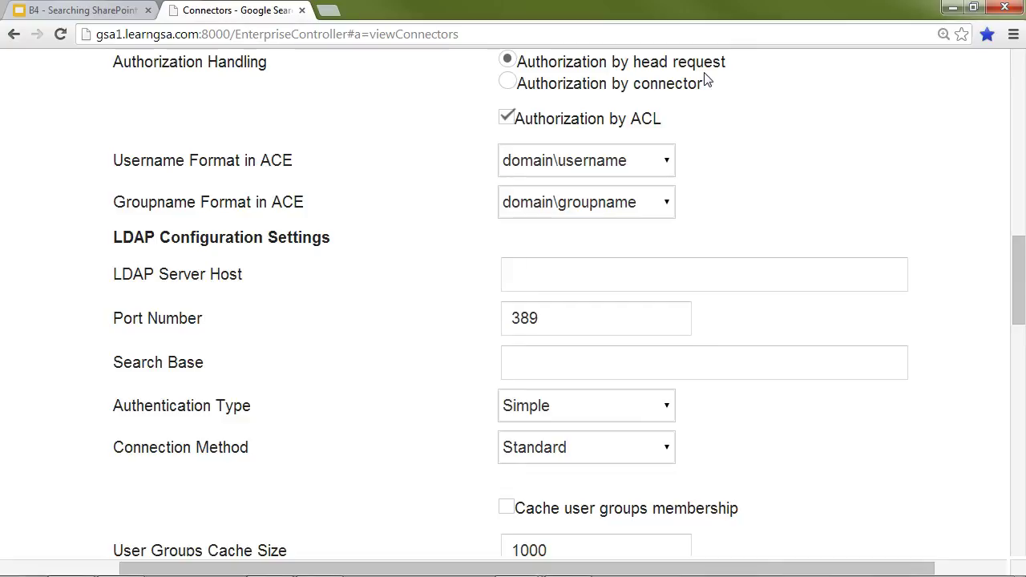
{"action": "left_click", "coordinate": [509, 83]}
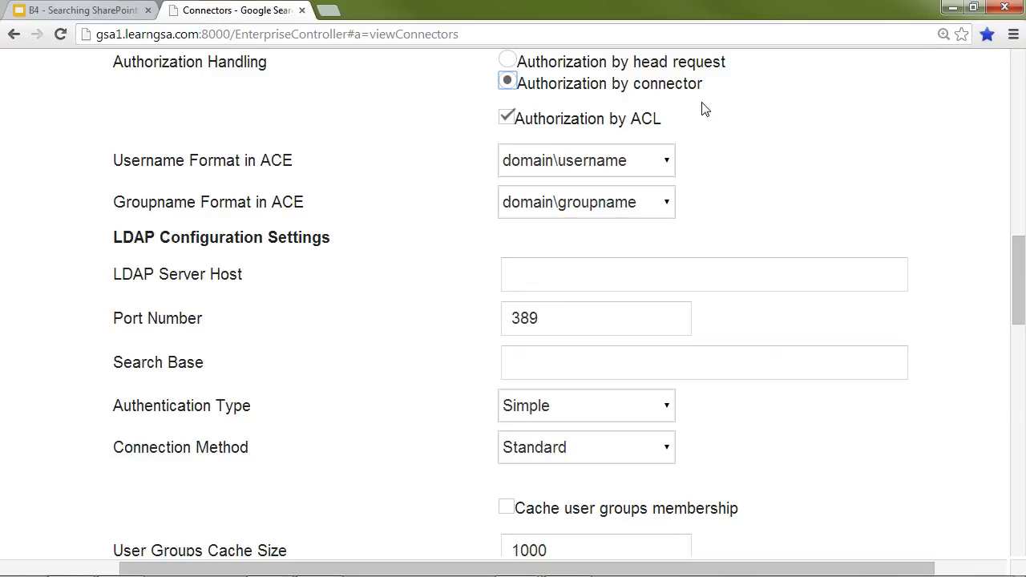
{"action": "left_click", "coordinate": [505, 118]}
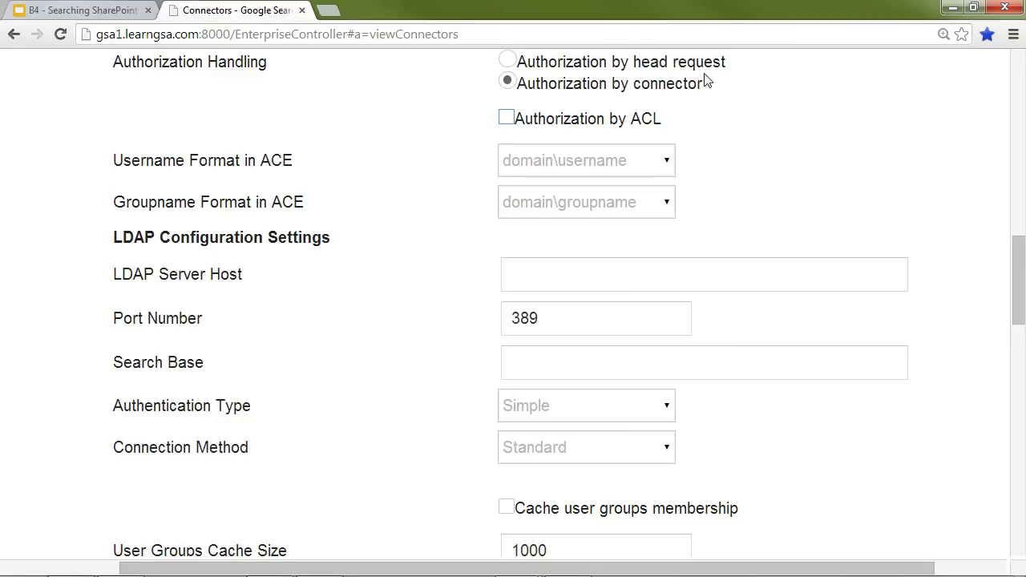
{"action": "left_click", "coordinate": [505, 119]}
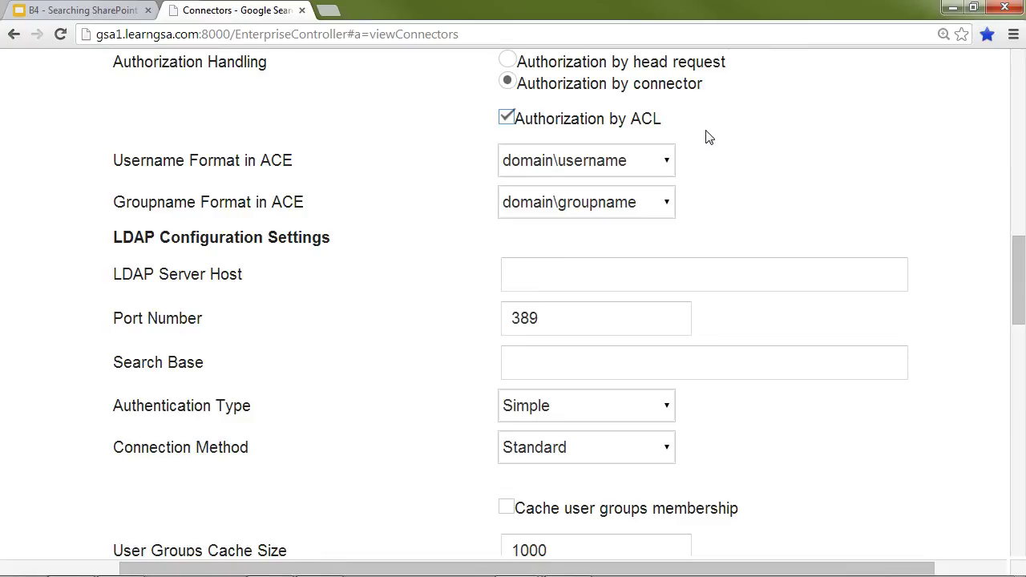
Step: Examine the LDAP configuration settings, user groups cache and user profile crawl options without changing them
{"action": "scroll", "coordinate": [708, 138], "scroll_direction": "down", "scroll_amount": 1}
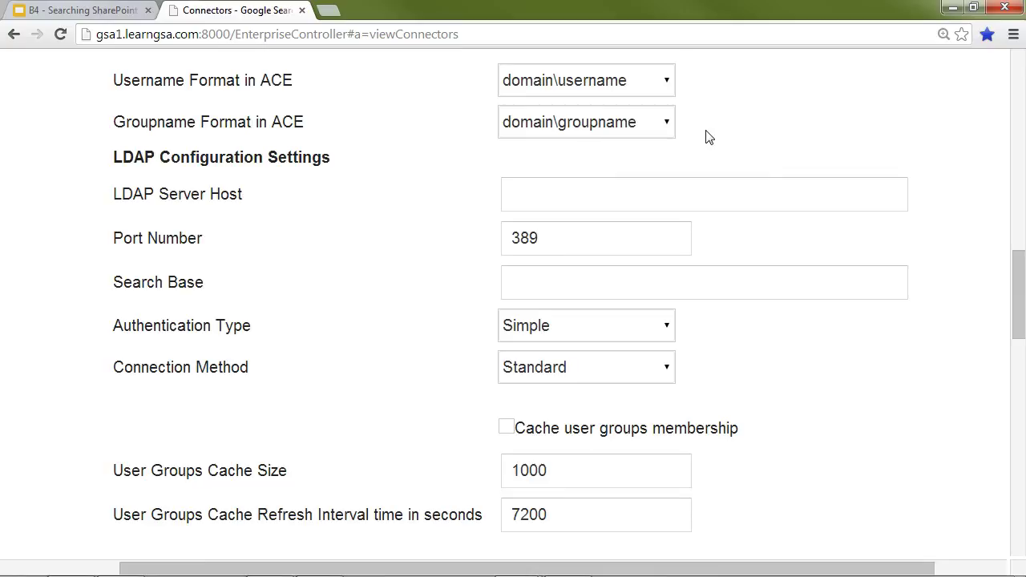
{"action": "scroll", "coordinate": [709, 138], "scroll_direction": "up", "scroll_amount": 1}
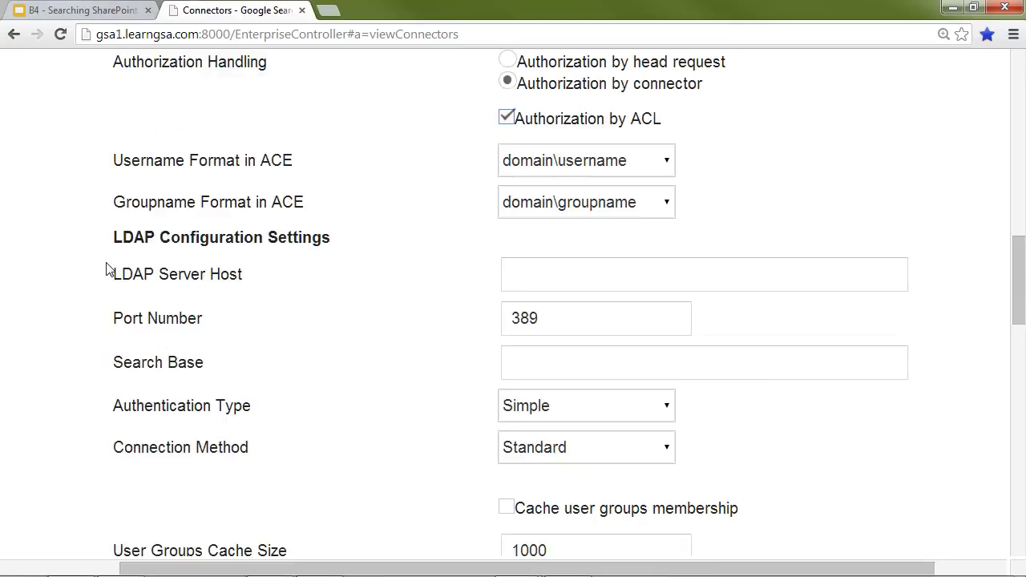
{"action": "left_click_drag", "start_coordinate": [111, 237], "coordinate": [342, 250]}
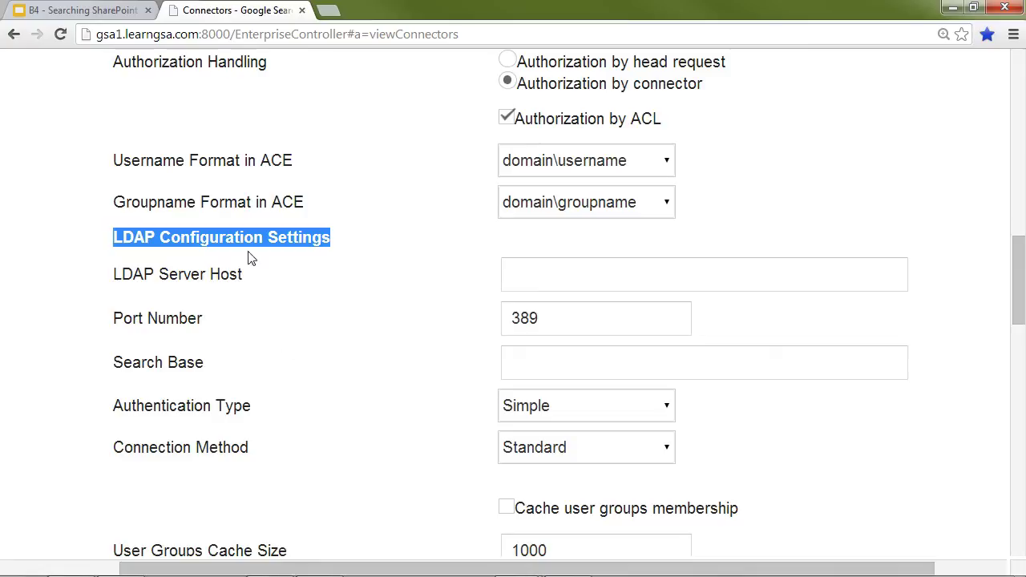
{"action": "left_click", "coordinate": [338, 242]}
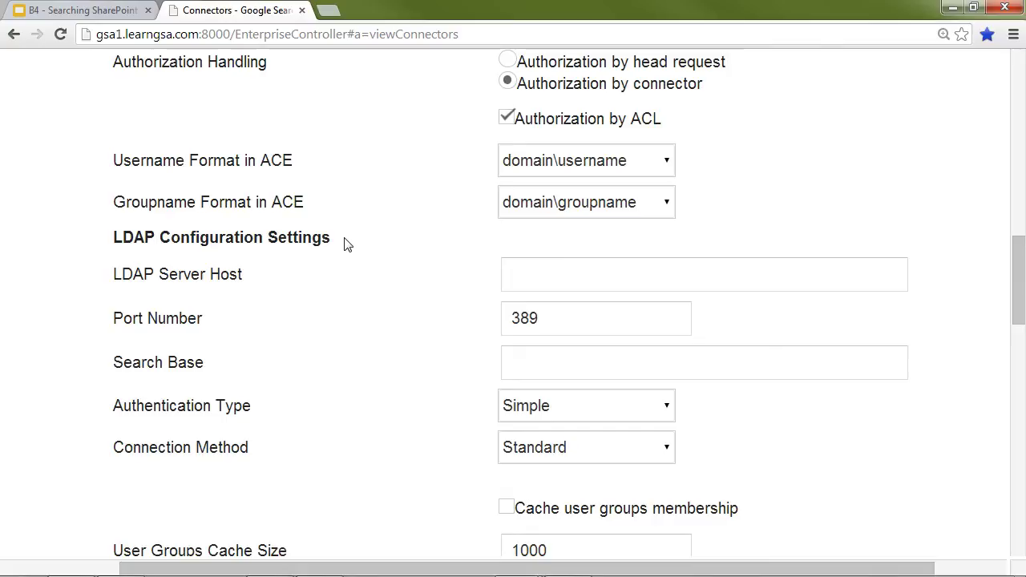
{"action": "scroll", "coordinate": [347, 244], "scroll_direction": "down", "scroll_amount": 1}
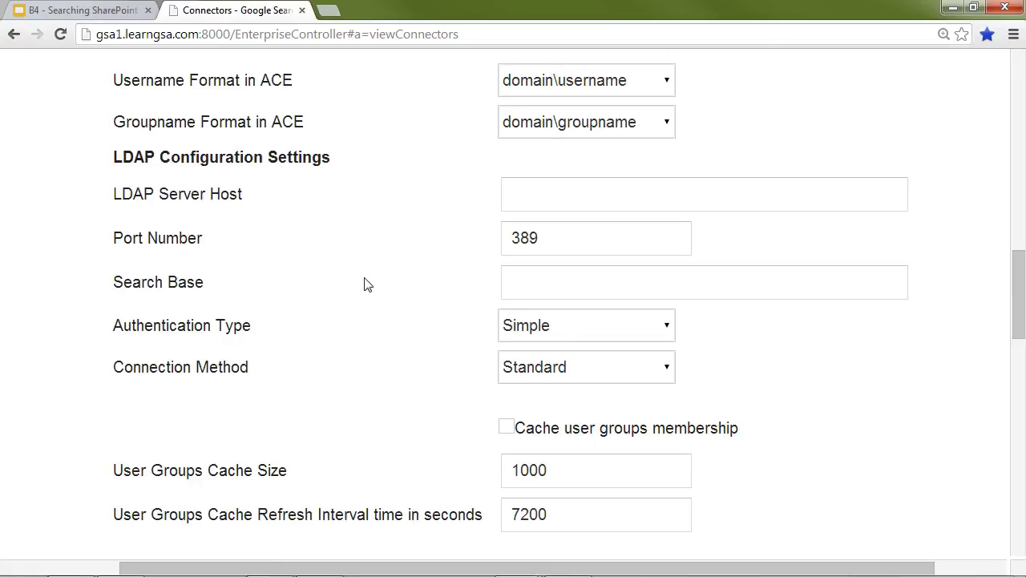
{"action": "scroll", "coordinate": [364, 284], "scroll_direction": "down", "scroll_amount": 2}
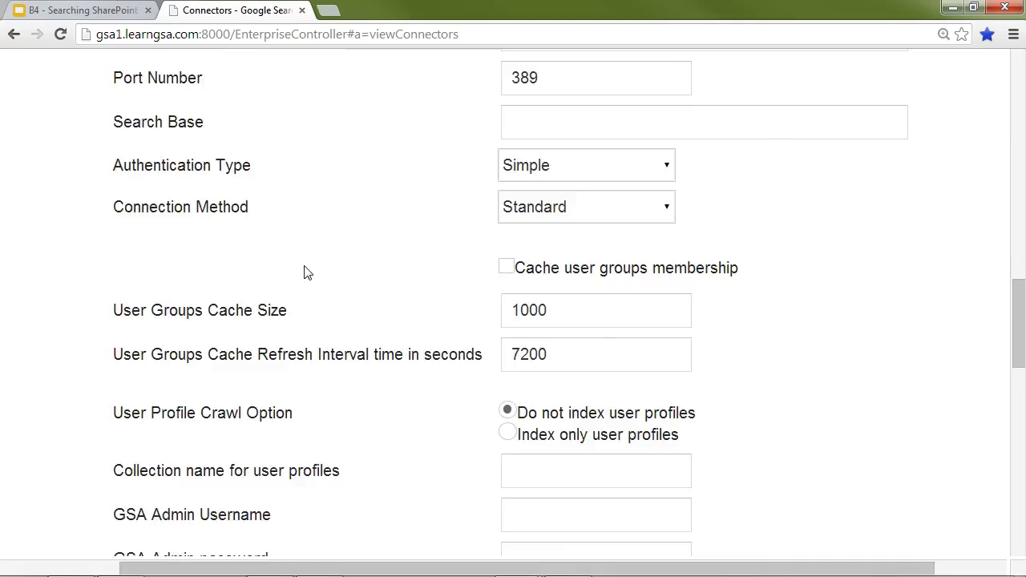
{"action": "scroll", "coordinate": [304, 272], "scroll_direction": "down", "scroll_amount": 1}
{"action": "scroll", "coordinate": [302, 271], "scroll_direction": "up", "scroll_amount": 2}
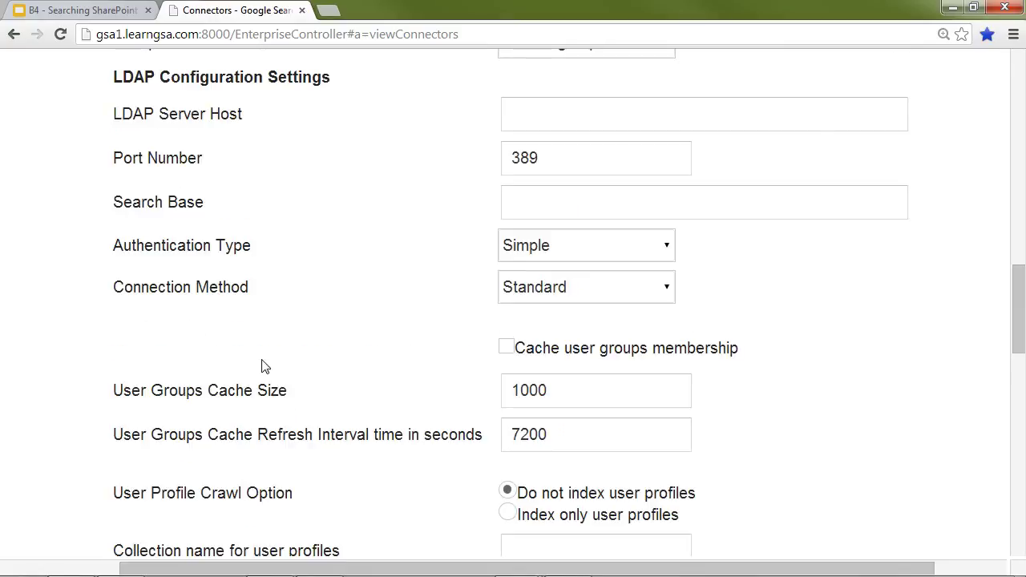
{"action": "scroll", "coordinate": [328, 306], "scroll_direction": "down", "scroll_amount": 3}
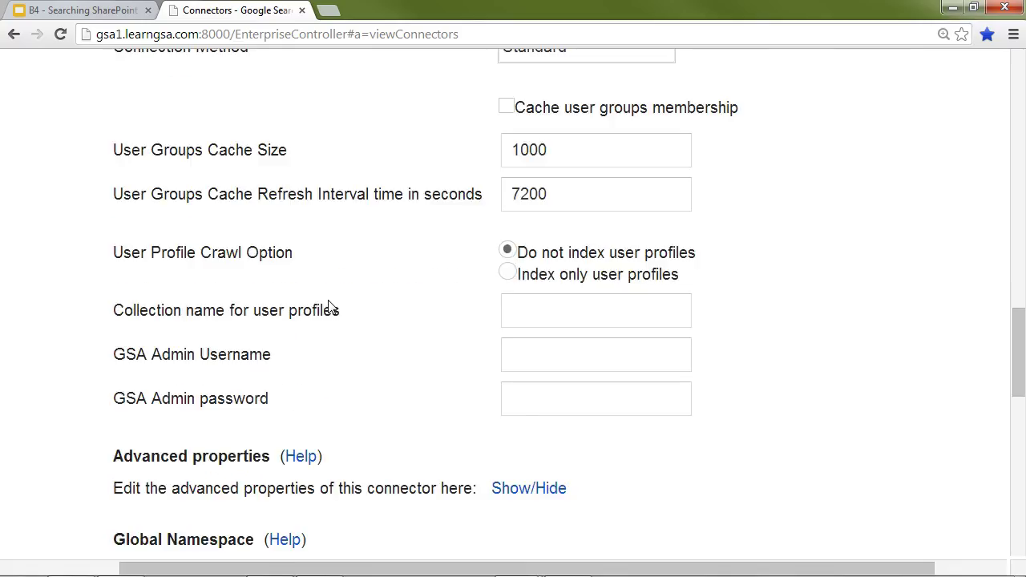
{"action": "scroll", "coordinate": [329, 307], "scroll_direction": "down", "scroll_amount": 1}
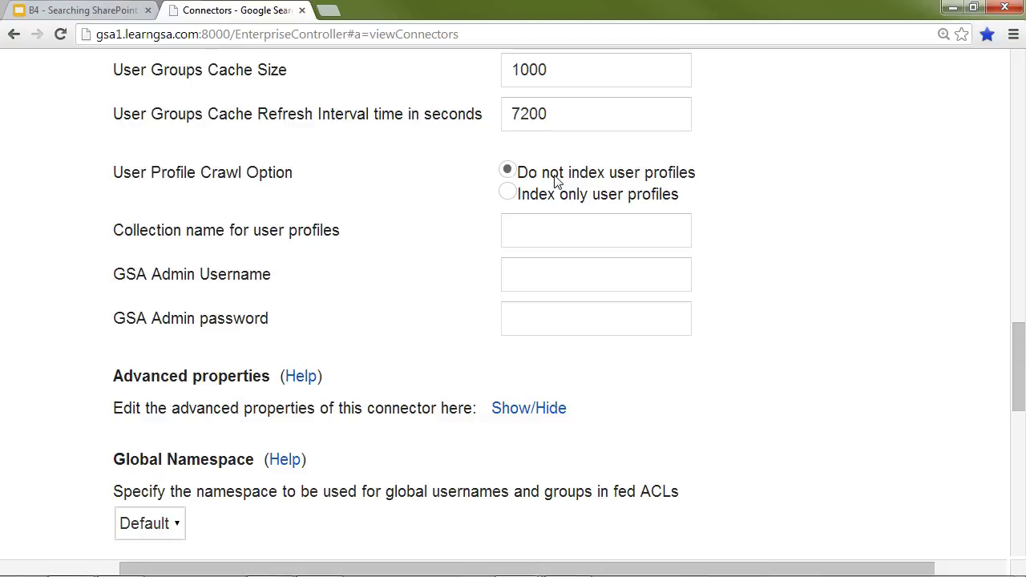
Step: Review the remaining profile, namespace, traversal and schedule settings, and save the sp1 connector configuration
{"action": "scroll", "coordinate": [580, 205], "scroll_direction": "down", "scroll_amount": 1}
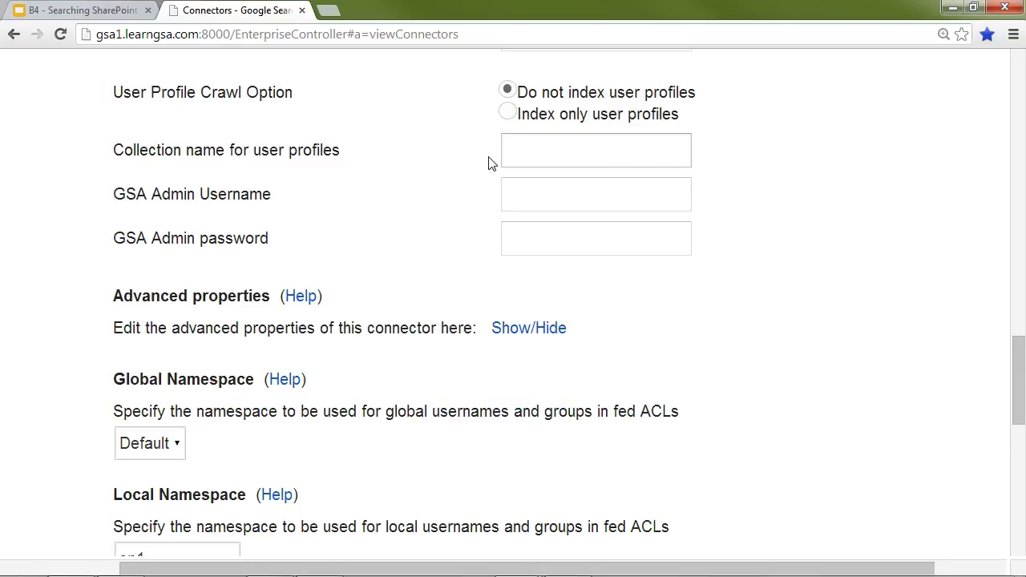
{"action": "scroll", "coordinate": [781, 183], "scroll_direction": "up", "scroll_amount": 1}
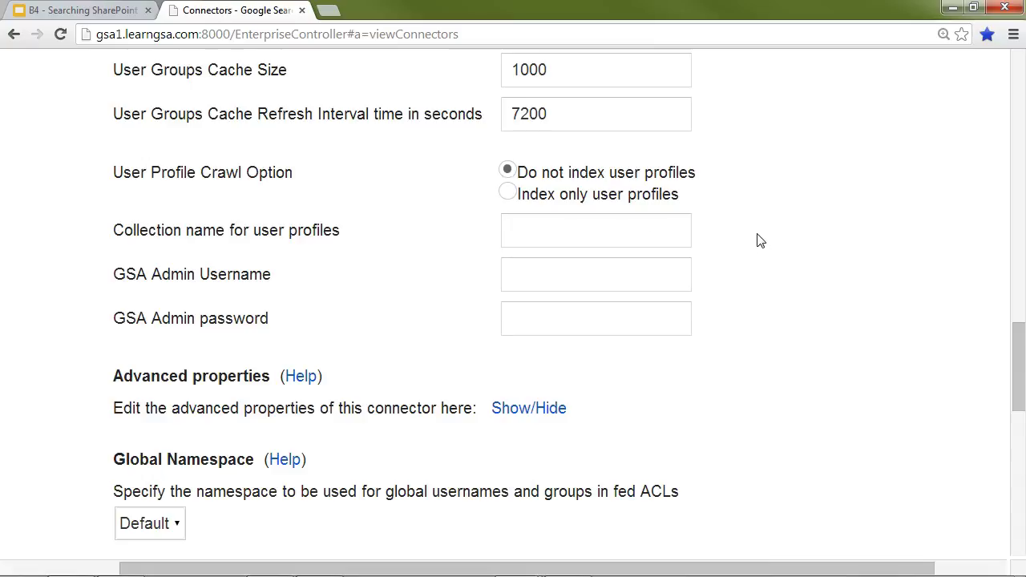
{"action": "scroll", "coordinate": [760, 241], "scroll_direction": "down", "scroll_amount": 2}
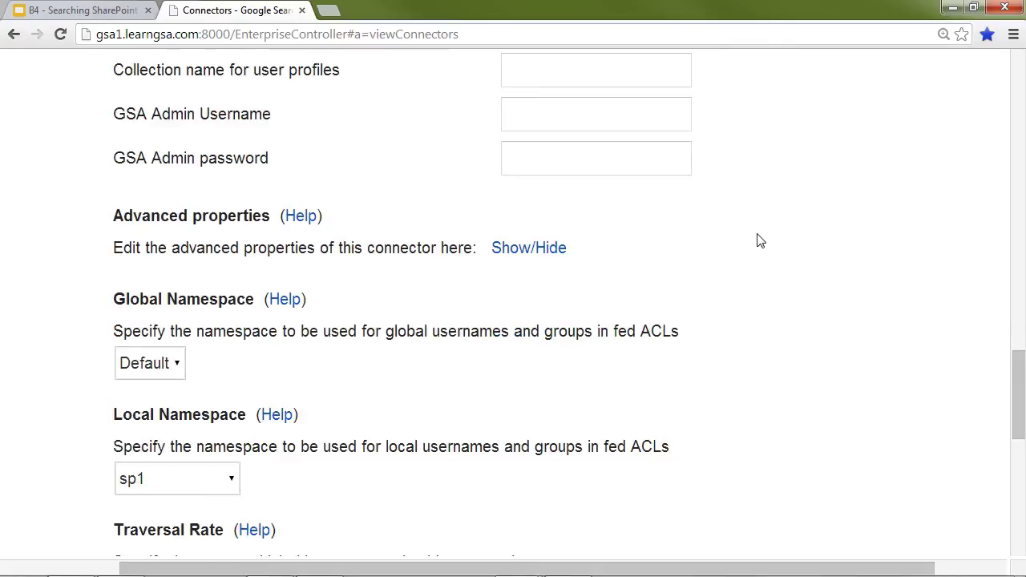
{"action": "scroll", "coordinate": [760, 240], "scroll_direction": "down", "scroll_amount": 3}
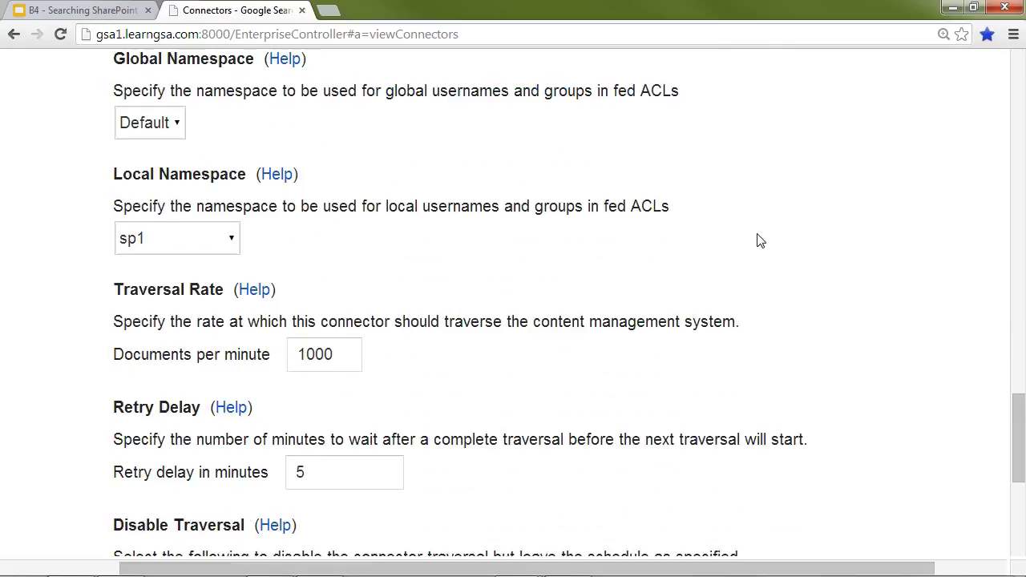
{"action": "scroll", "coordinate": [759, 240], "scroll_direction": "down", "scroll_amount": 3}
{"action": "scroll", "coordinate": [760, 241], "scroll_direction": "down", "scroll_amount": 2}
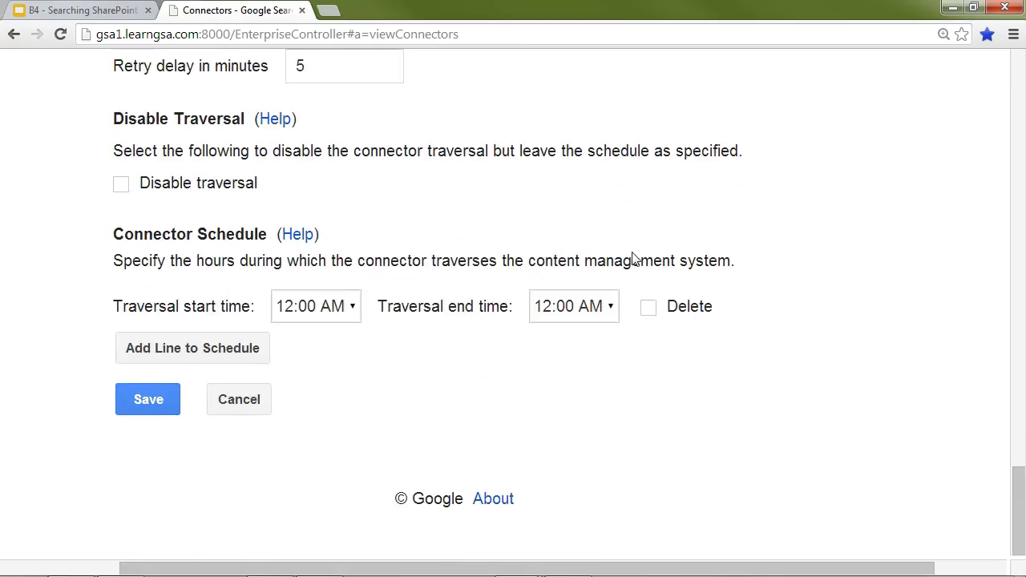
{"action": "left_click", "coordinate": [149, 401]}
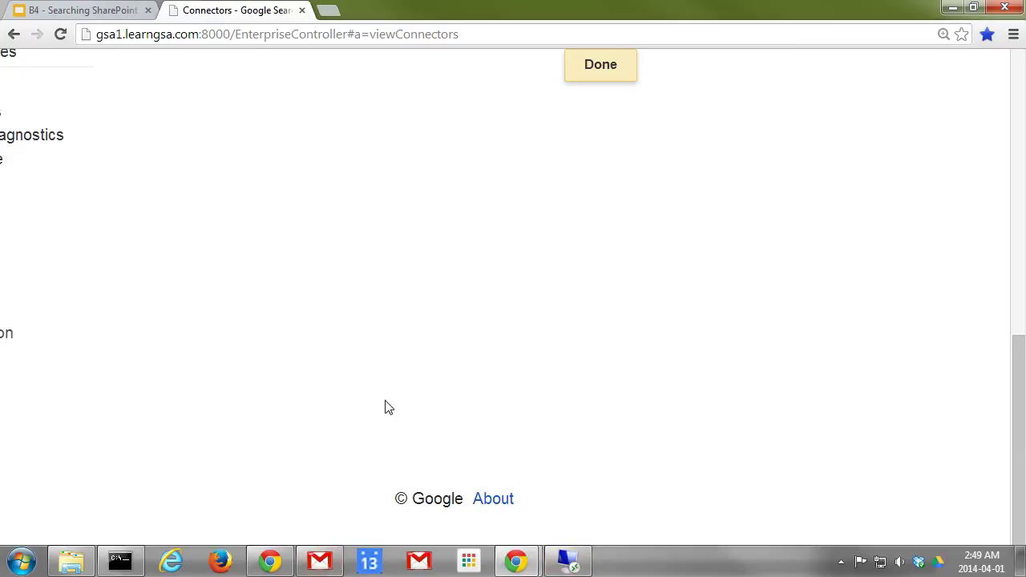
Step: Check the list of connectors for sp1, and open the Feeds page under Content Sources
{"action": "scroll", "coordinate": [384, 407], "scroll_direction": "up", "scroll_amount": 6}
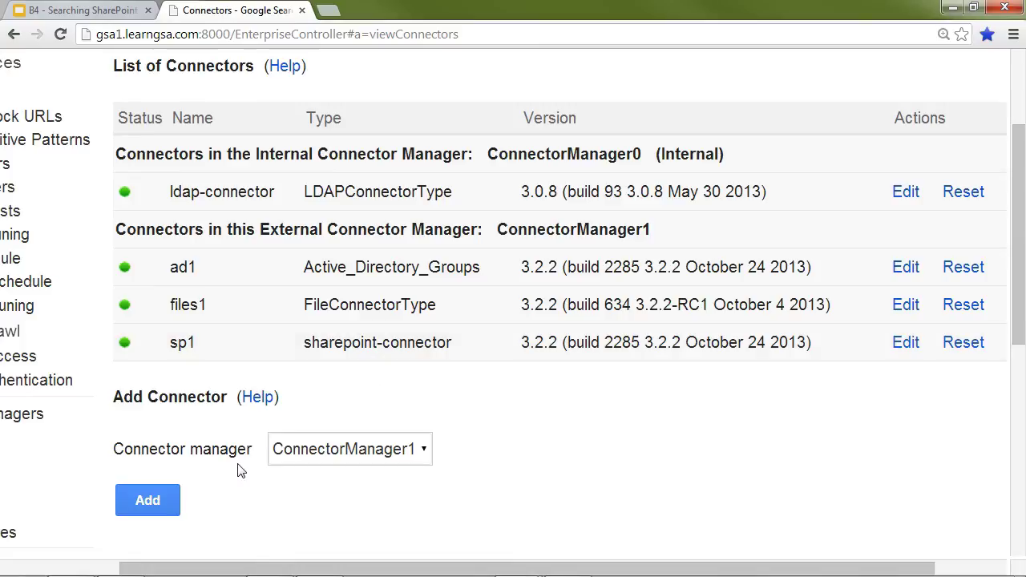
{"action": "left_click_drag", "start_coordinate": [267, 571], "coordinate": [144, 561]}
{"action": "scroll", "coordinate": [129, 365], "scroll_direction": "down", "scroll_amount": 1}
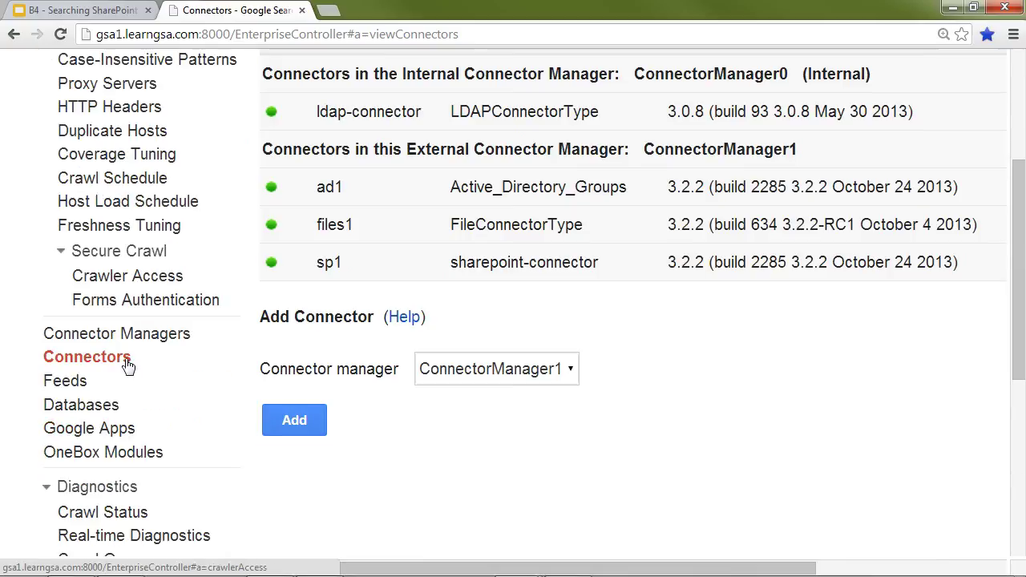
{"action": "left_click", "coordinate": [84, 378]}
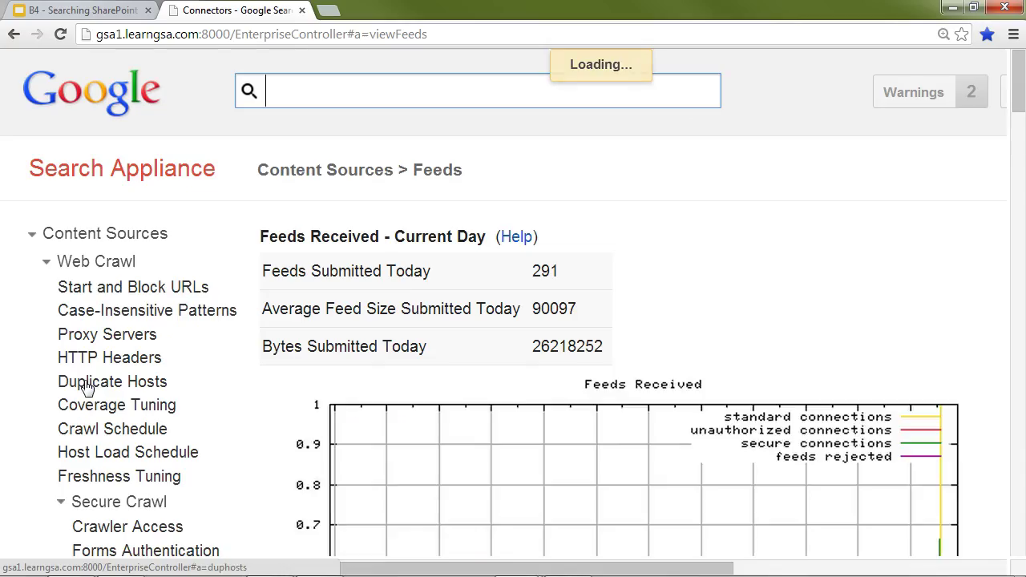
Step: Examine the feed entries for the sp1 data source in the Current Feeds list
{"action": "scroll", "coordinate": [325, 369], "scroll_direction": "down", "scroll_amount": 4}
{"action": "scroll", "coordinate": [324, 369], "scroll_direction": "down", "scroll_amount": 12}
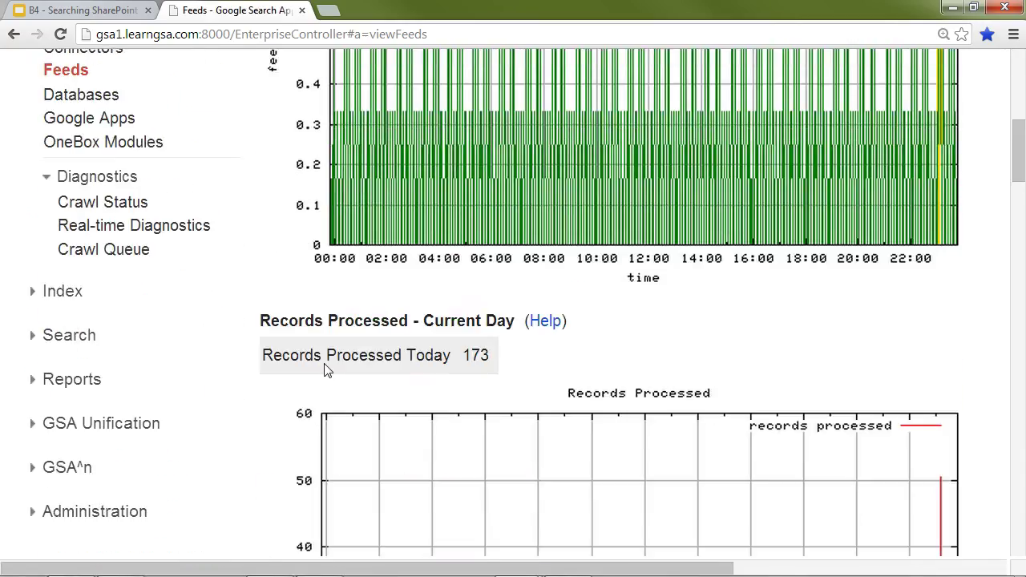
{"action": "scroll", "coordinate": [325, 368], "scroll_direction": "down", "scroll_amount": 13}
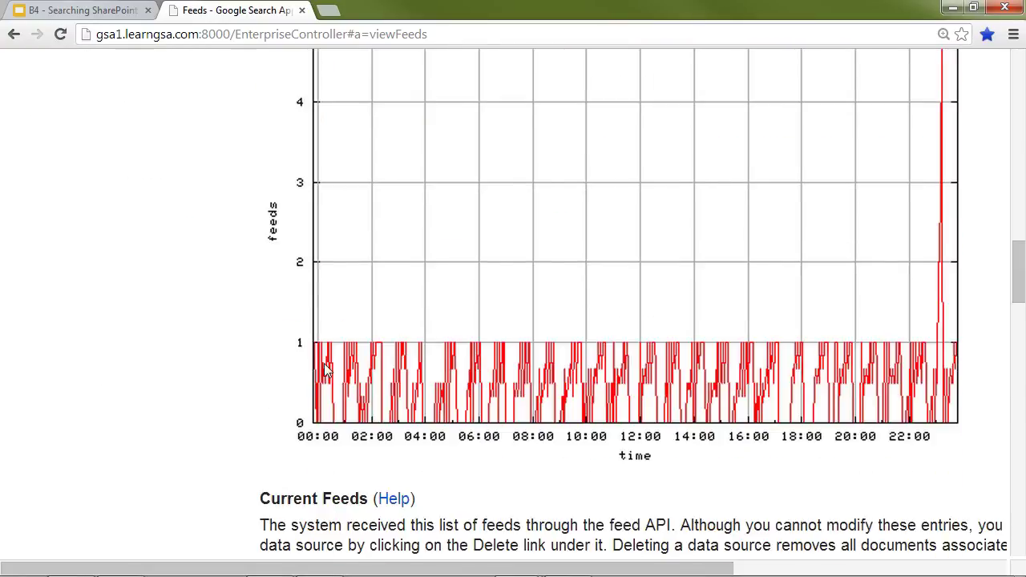
{"action": "scroll", "coordinate": [325, 368], "scroll_direction": "down", "scroll_amount": 9}
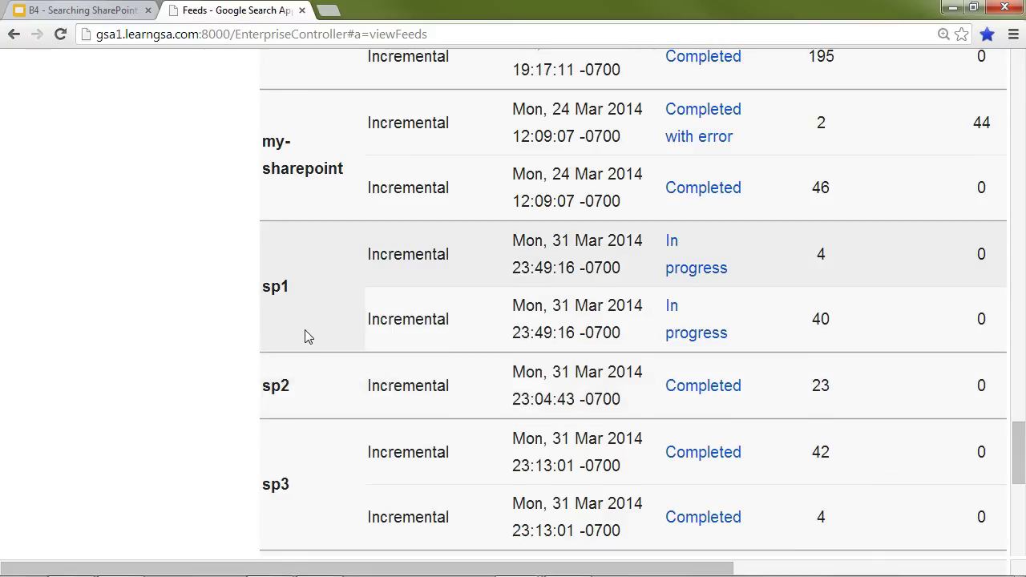
{"action": "scroll", "coordinate": [304, 341], "scroll_direction": "up", "scroll_amount": 1}
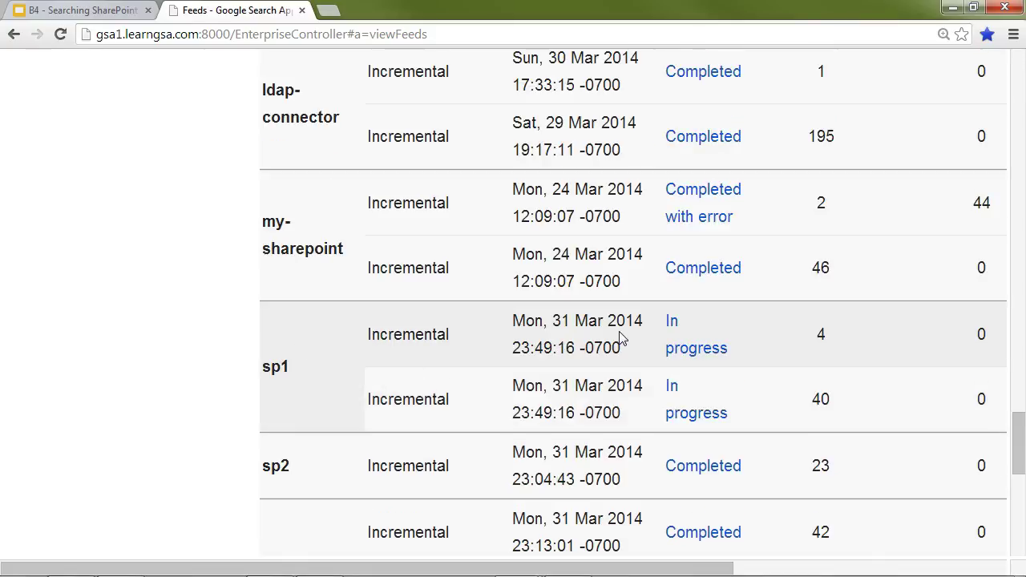
{"action": "scroll", "coordinate": [1020, 431], "scroll_direction": "up", "scroll_amount": 1}
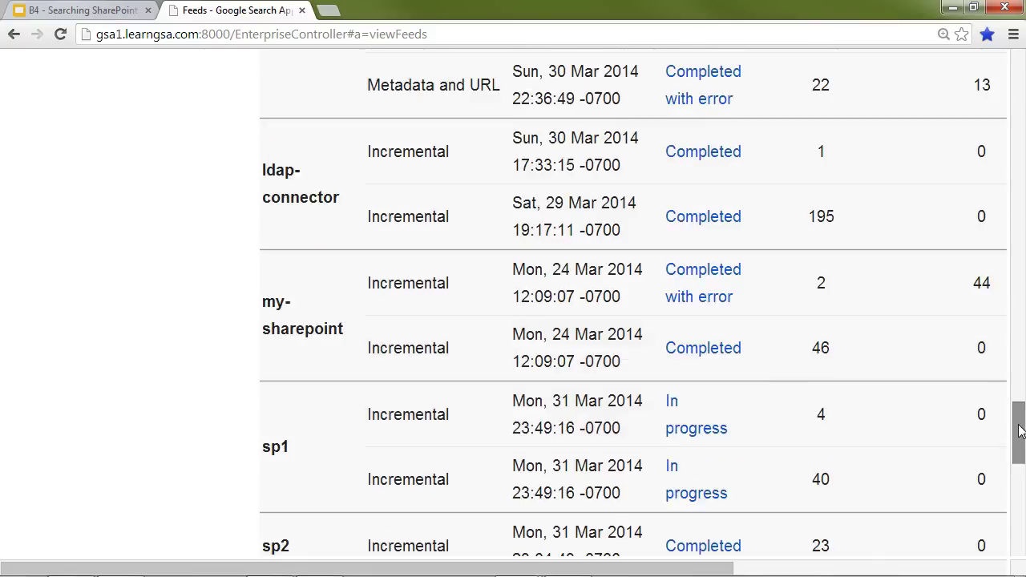
{"action": "scroll", "coordinate": [1020, 431], "scroll_direction": "up", "scroll_amount": 1}
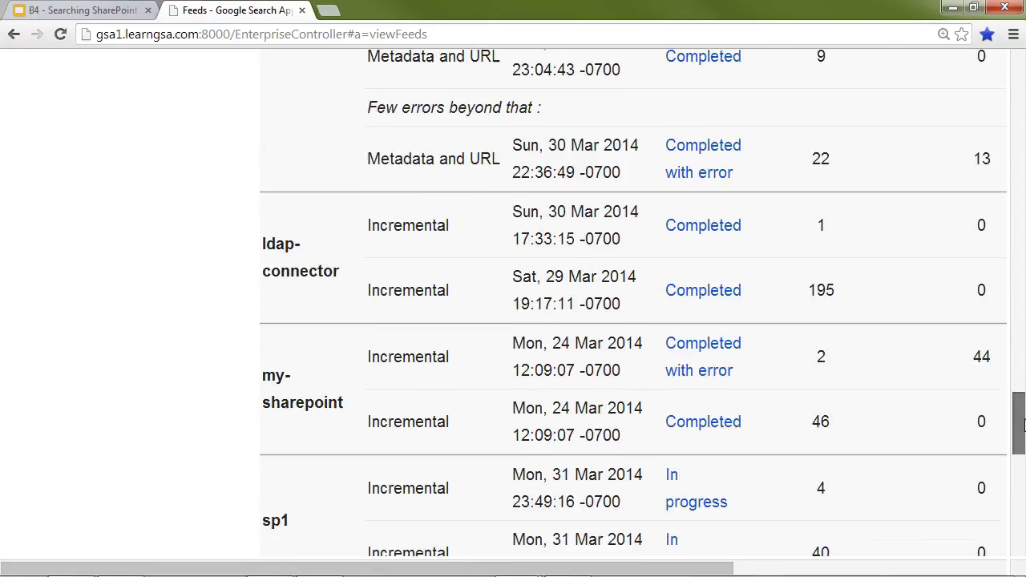
{"action": "scroll", "coordinate": [1021, 431], "scroll_direction": "down", "scroll_amount": 1}
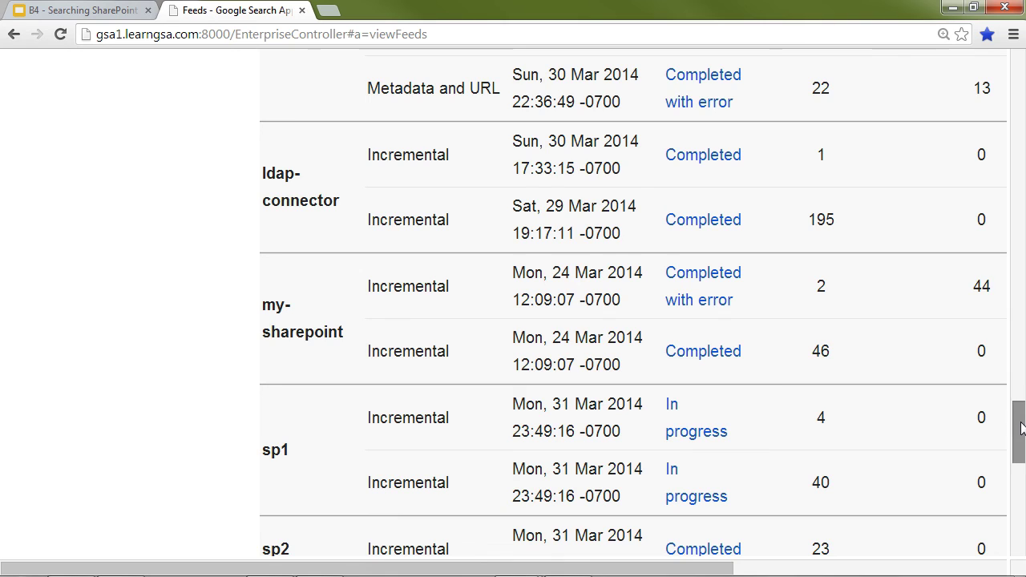
Step: Open the Connectors settings of Universal Login Auth Mechanisms under Secure Search
{"action": "left_click_drag", "start_coordinate": [1022, 430], "coordinate": [1021, 93]}
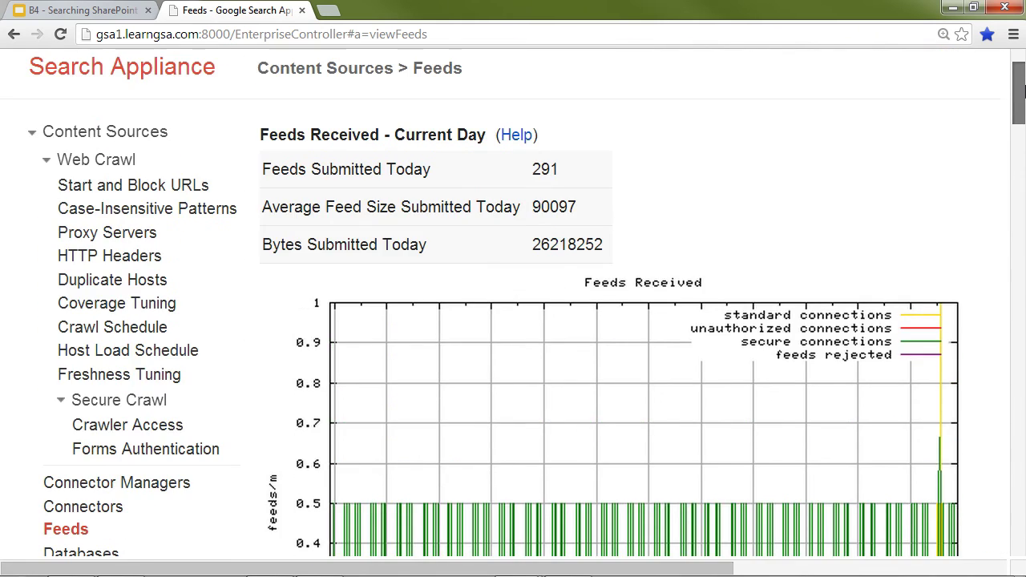
{"action": "left_click", "coordinate": [127, 135]}
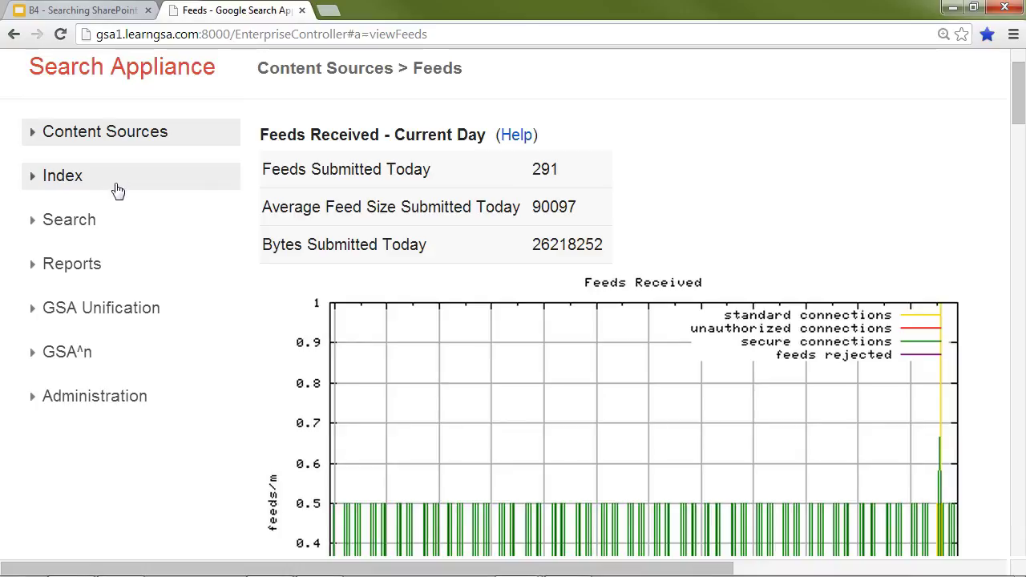
{"action": "left_click", "coordinate": [119, 231]}
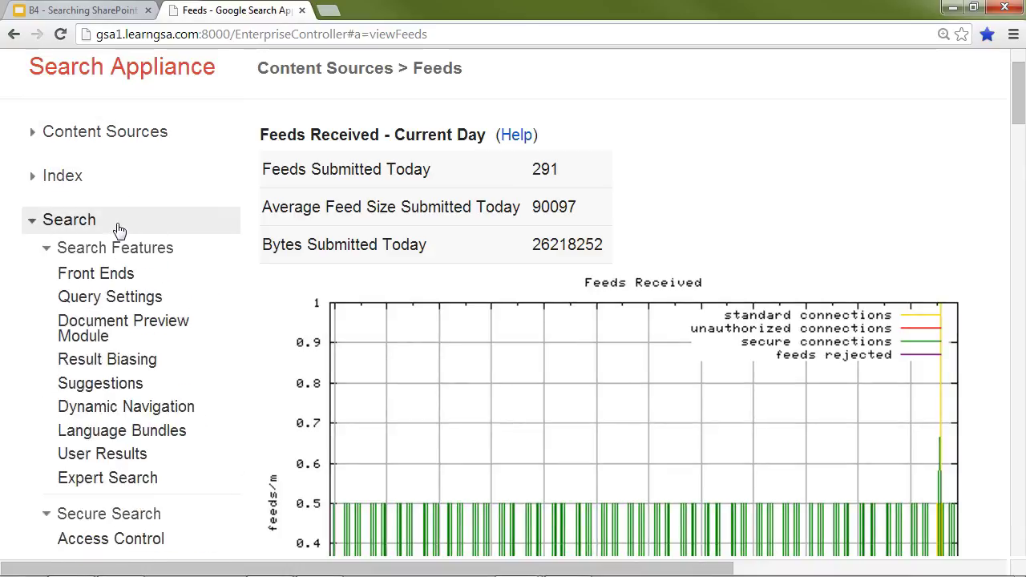
{"action": "scroll", "coordinate": [136, 236], "scroll_direction": "down", "scroll_amount": 4}
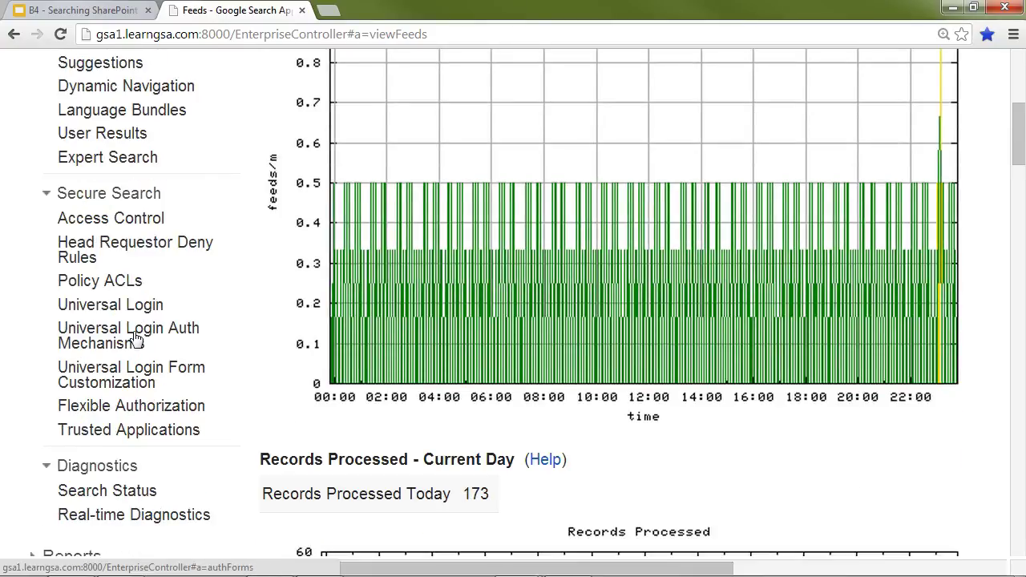
{"action": "left_click", "coordinate": [136, 341]}
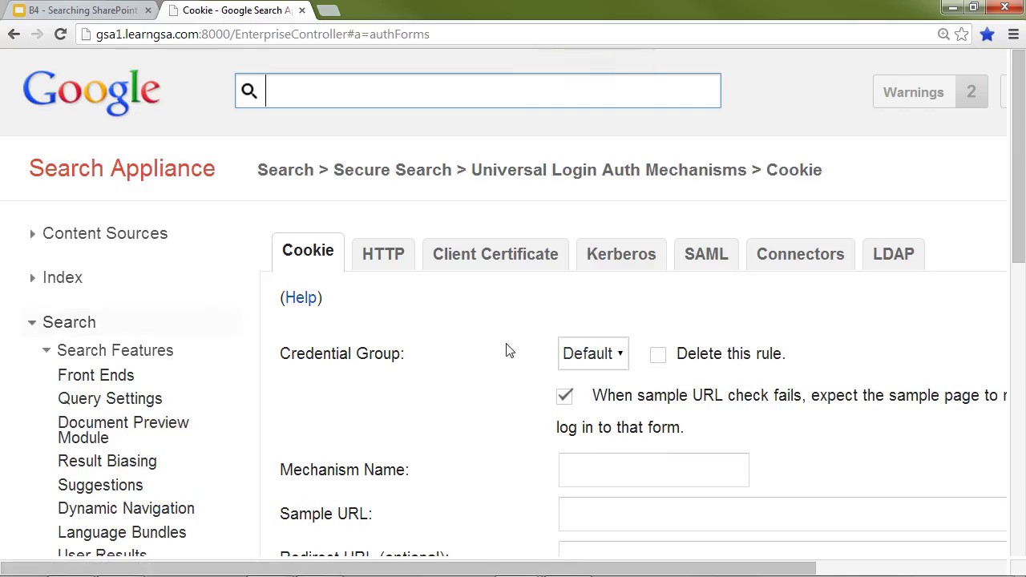
{"action": "left_click", "coordinate": [800, 254]}
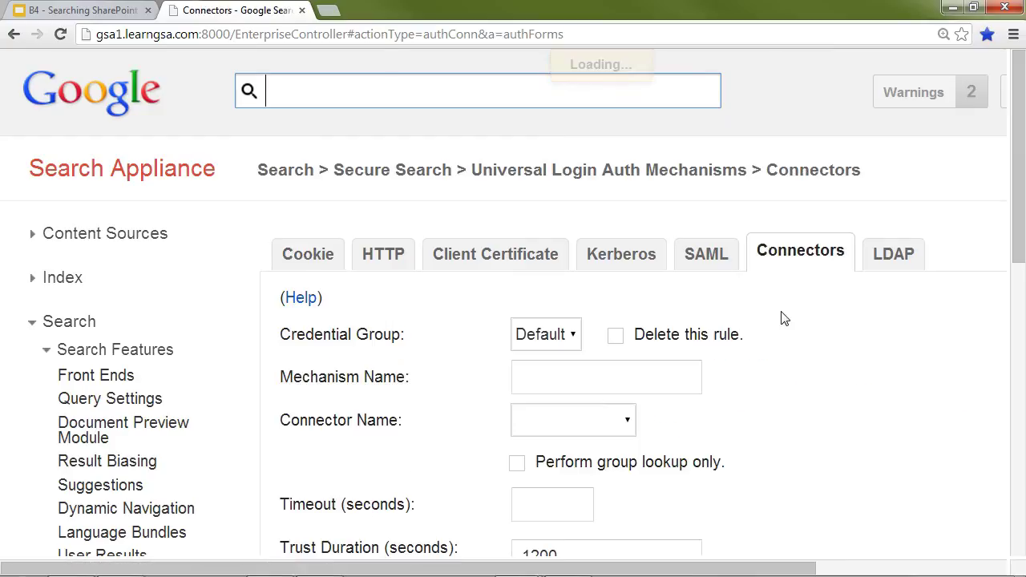
Step: View the connector names available for a new authentication mechanism without choosing one
{"action": "scroll", "coordinate": [782, 319], "scroll_direction": "down", "scroll_amount": 2}
{"action": "scroll", "coordinate": [630, 268], "scroll_direction": "down", "scroll_amount": 1}
{"action": "left_click", "coordinate": [626, 181]}
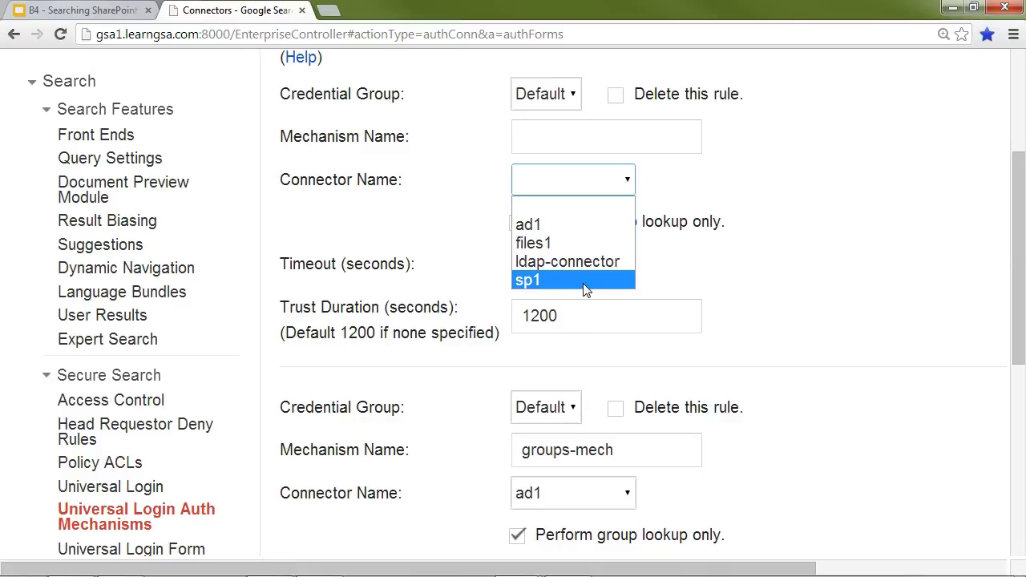
{"action": "left_click", "coordinate": [790, 295]}
Step: Set the connector of the groups-mech mechanism to sp1 and save the rule
{"action": "scroll", "coordinate": [790, 295], "scroll_direction": "down", "scroll_amount": 2}
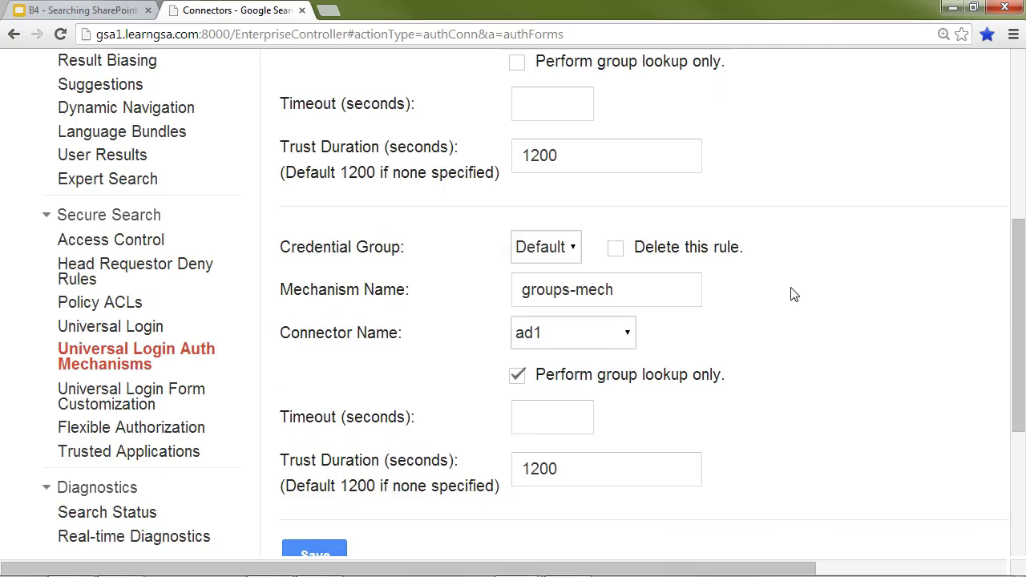
{"action": "left_click", "coordinate": [630, 335]}
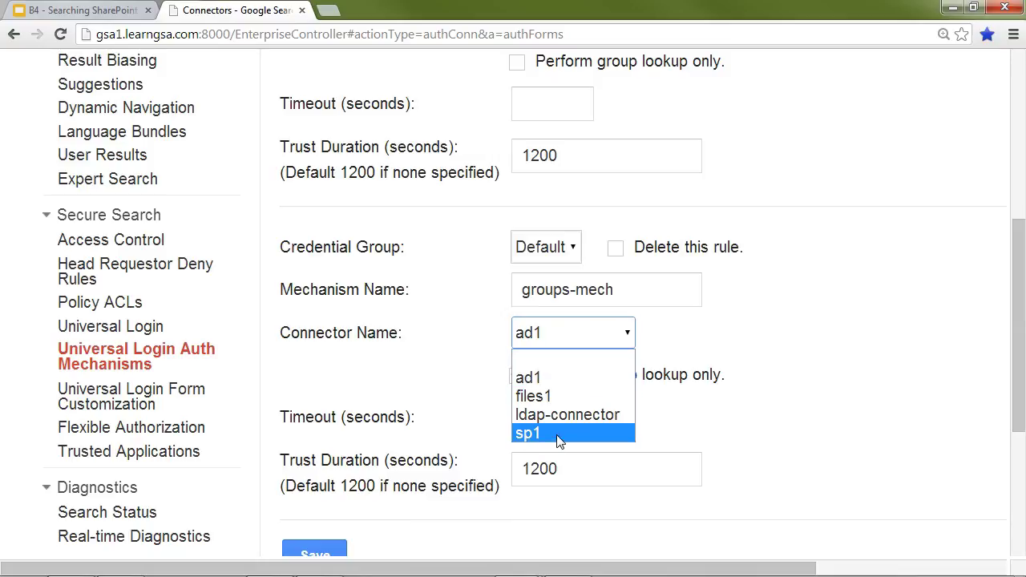
{"action": "left_click", "coordinate": [597, 440]}
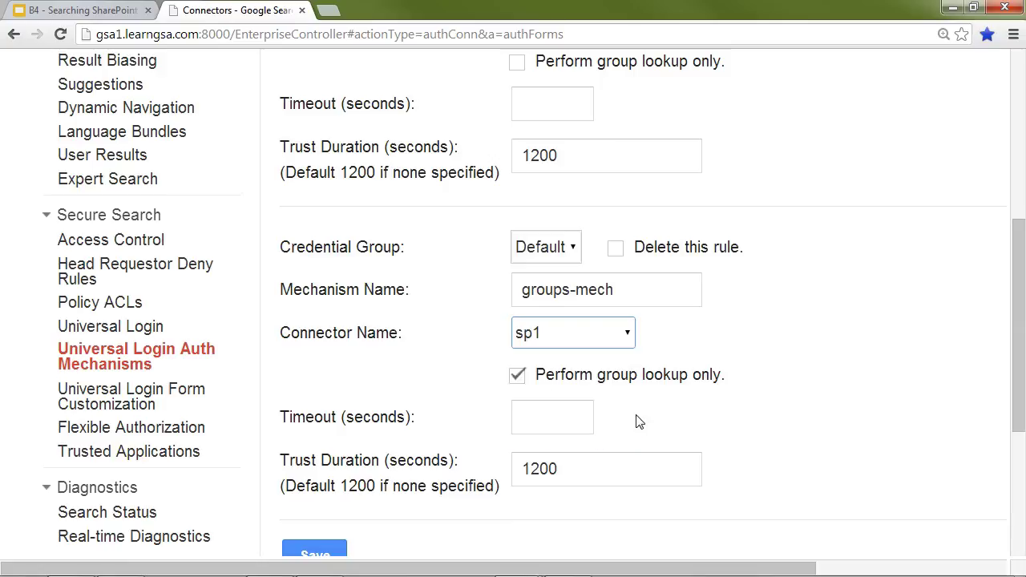
{"action": "scroll", "coordinate": [649, 342], "scroll_direction": "down", "scroll_amount": 1}
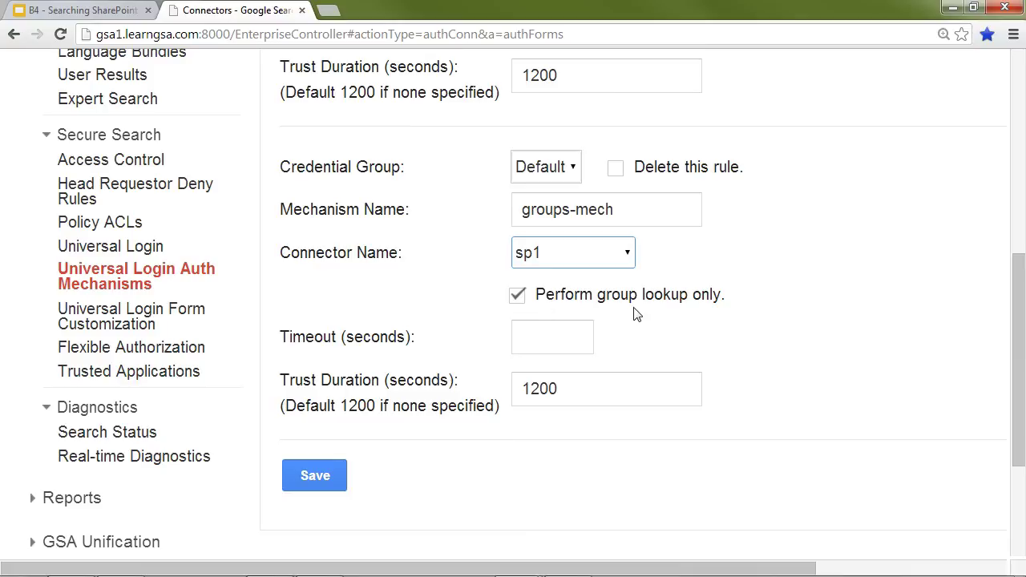
{"action": "left_click", "coordinate": [315, 477]}
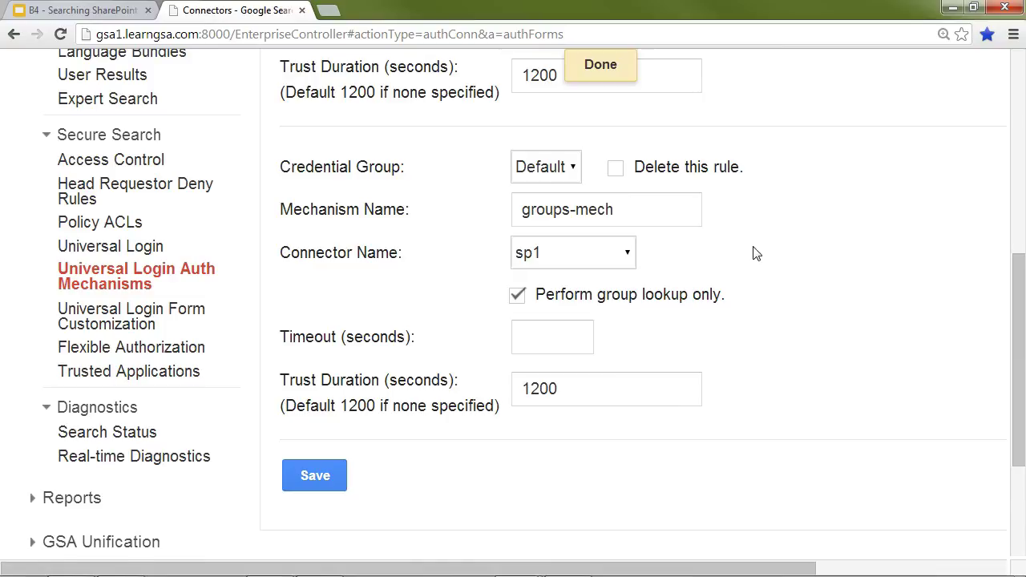
Step: Examine the Kerberos authentication mechanism's KDC hostname, keytab import and activation settings without changing them
{"action": "scroll", "coordinate": [753, 253], "scroll_direction": "up", "scroll_amount": 5}
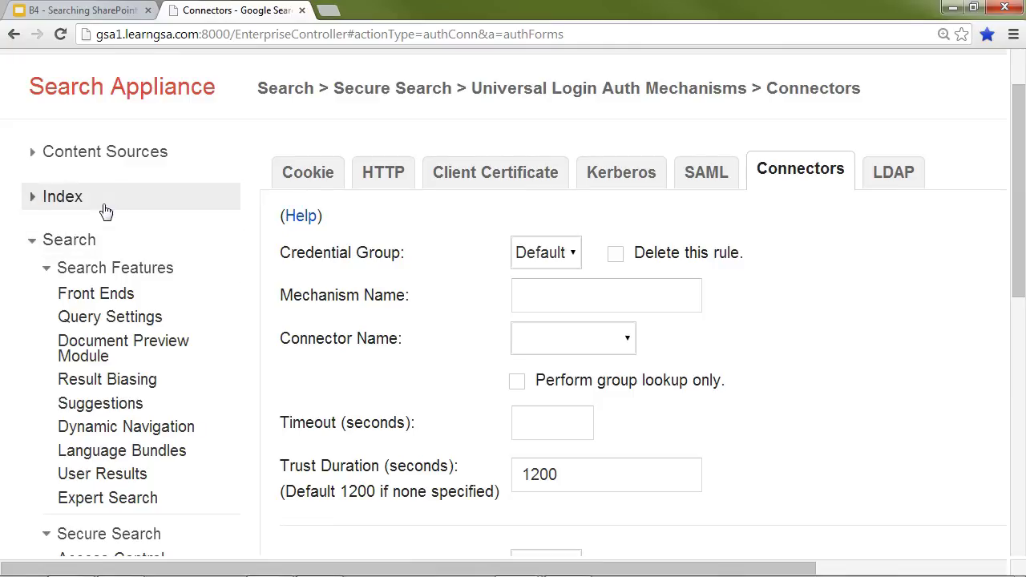
{"action": "scroll", "coordinate": [148, 276], "scroll_direction": "down", "scroll_amount": 3}
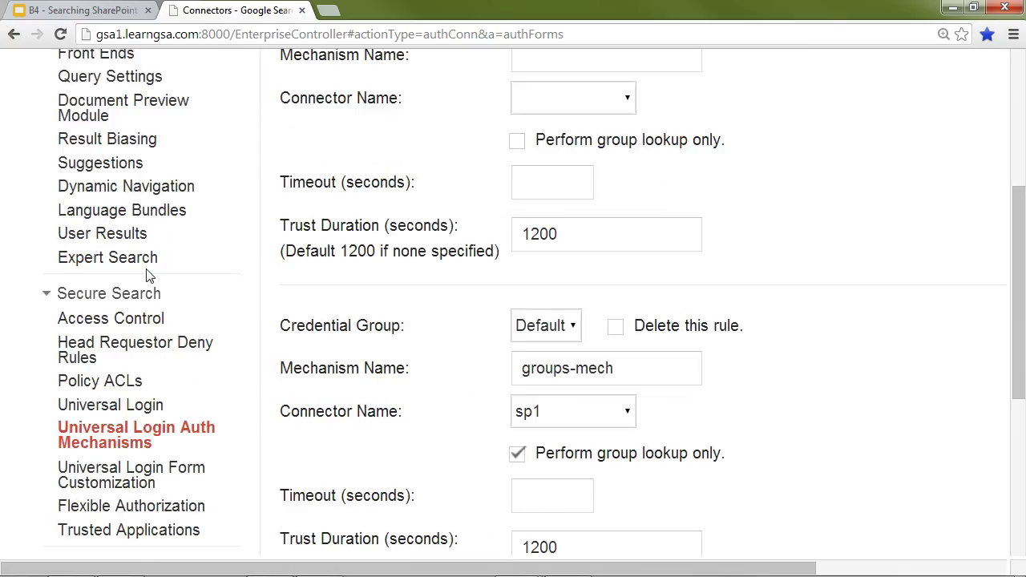
{"action": "scroll", "coordinate": [149, 276], "scroll_direction": "up", "scroll_amount": 3}
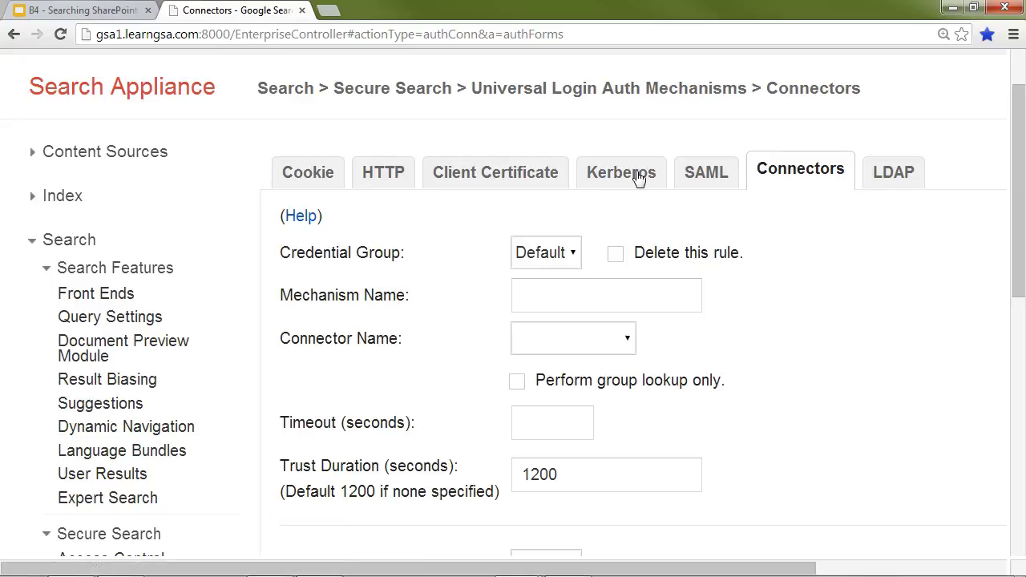
{"action": "left_click", "coordinate": [614, 172]}
{"action": "scroll", "coordinate": [572, 227], "scroll_direction": "down", "scroll_amount": 8}
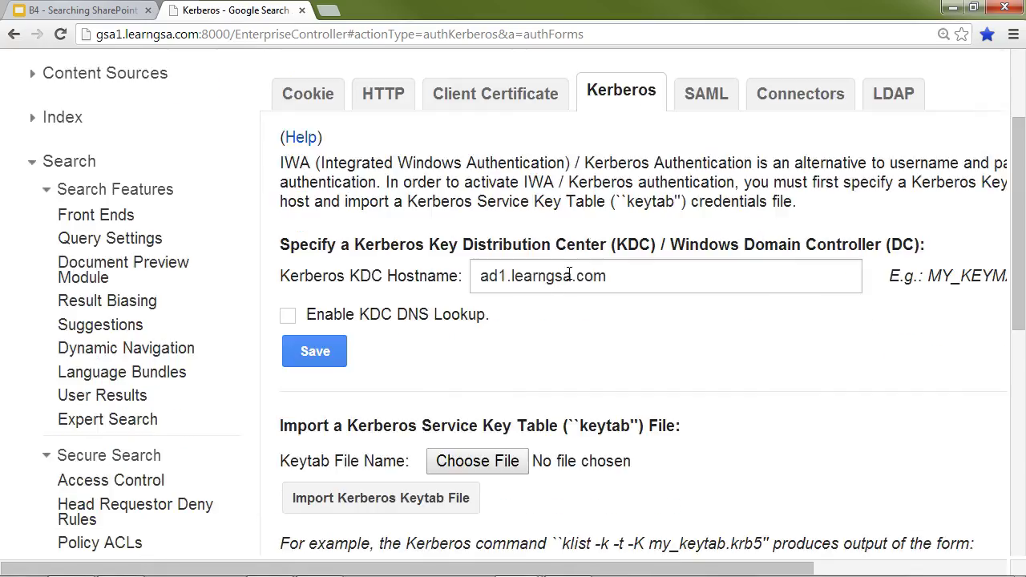
{"action": "scroll", "coordinate": [573, 280], "scroll_direction": "down", "scroll_amount": 2}
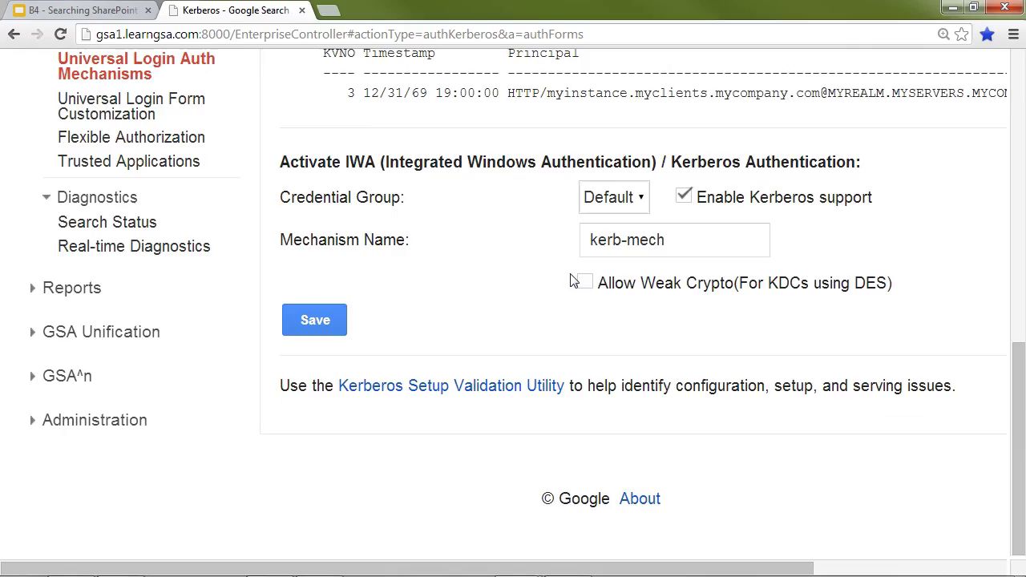
{"action": "scroll", "coordinate": [572, 280], "scroll_direction": "up", "scroll_amount": 3}
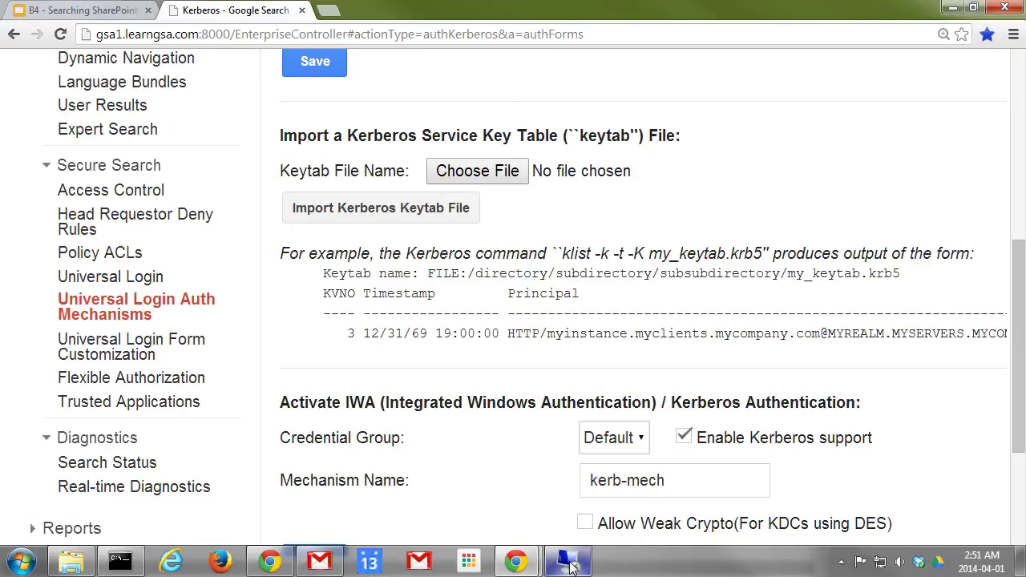
Step: Switch to the user1.learngsa.com remote desktop session and start Mozilla Firefox there
{"action": "left_click", "coordinate": [572, 565]}
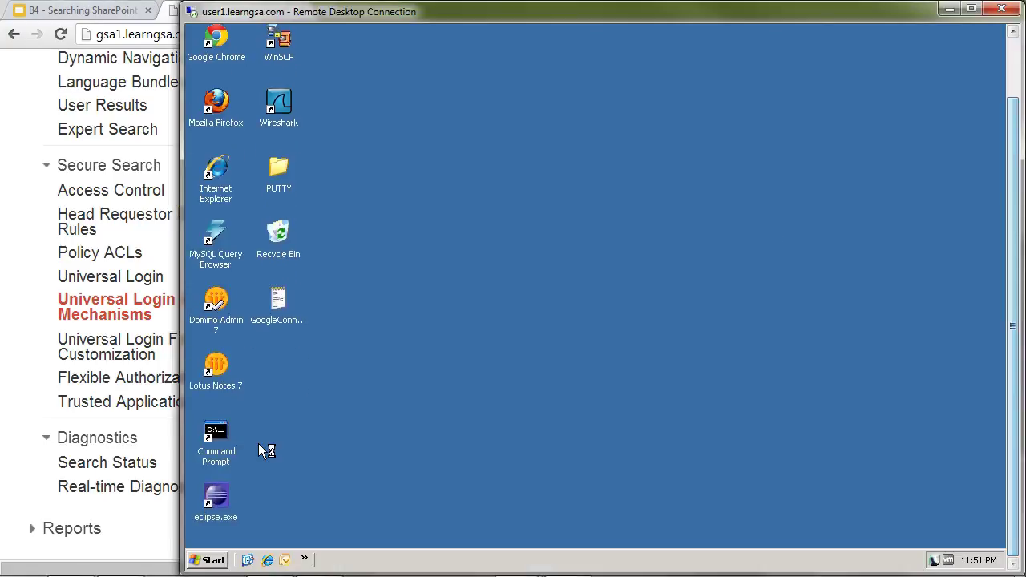
{"action": "left_click", "coordinate": [206, 559]}
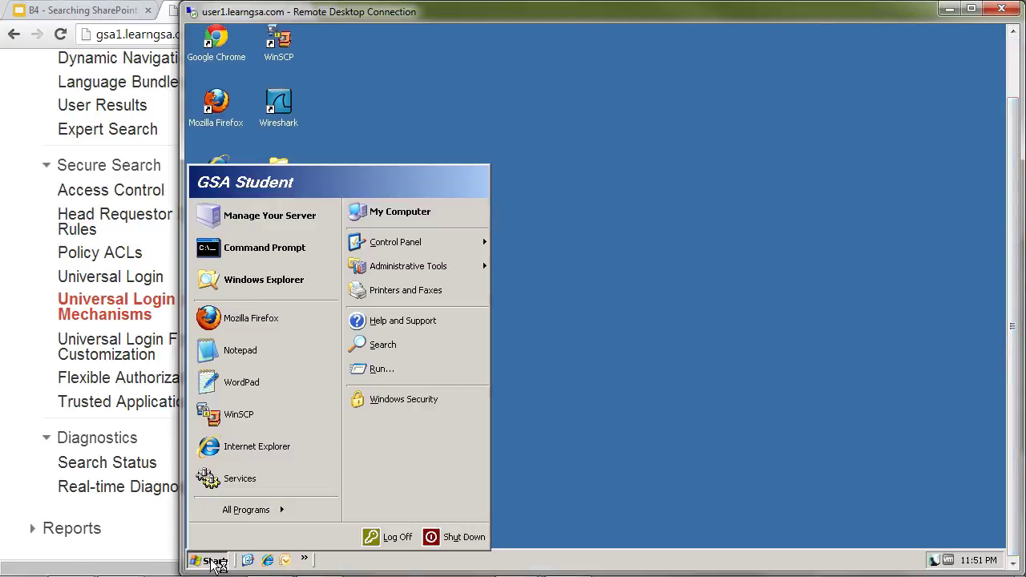
{"action": "left_click", "coordinate": [270, 321]}
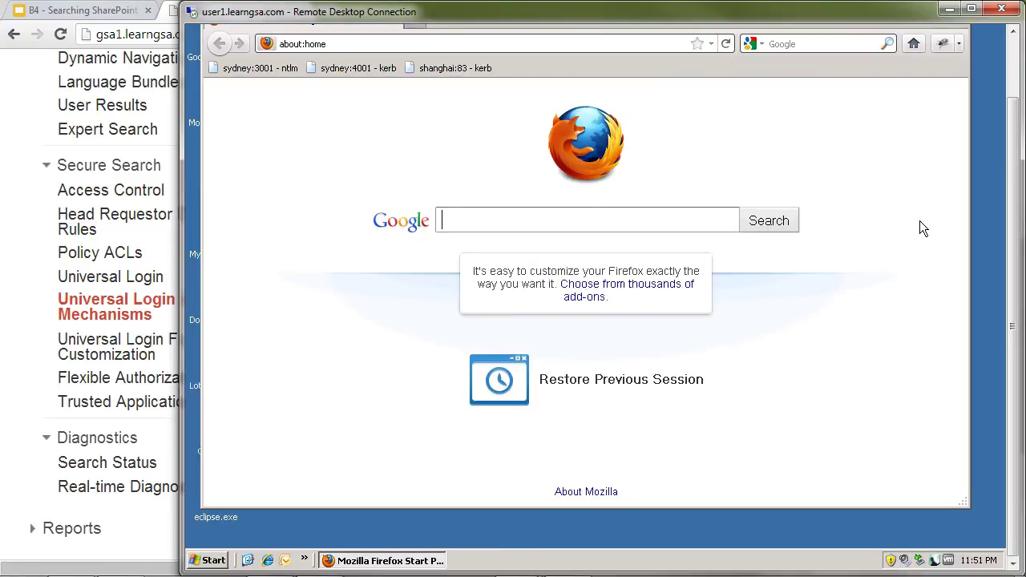
{"action": "left_click_drag", "start_coordinate": [1018, 207], "coordinate": [1018, 160]}
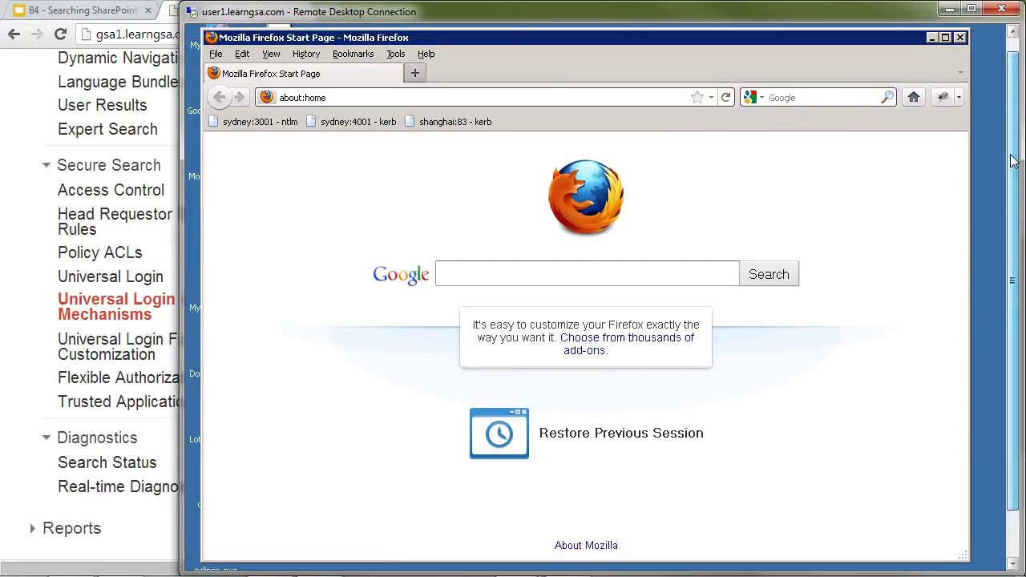
Step: Load about:config in Firefox and accept the warning to reach the advanced preferences
{"action": "left_click", "coordinate": [406, 97]}
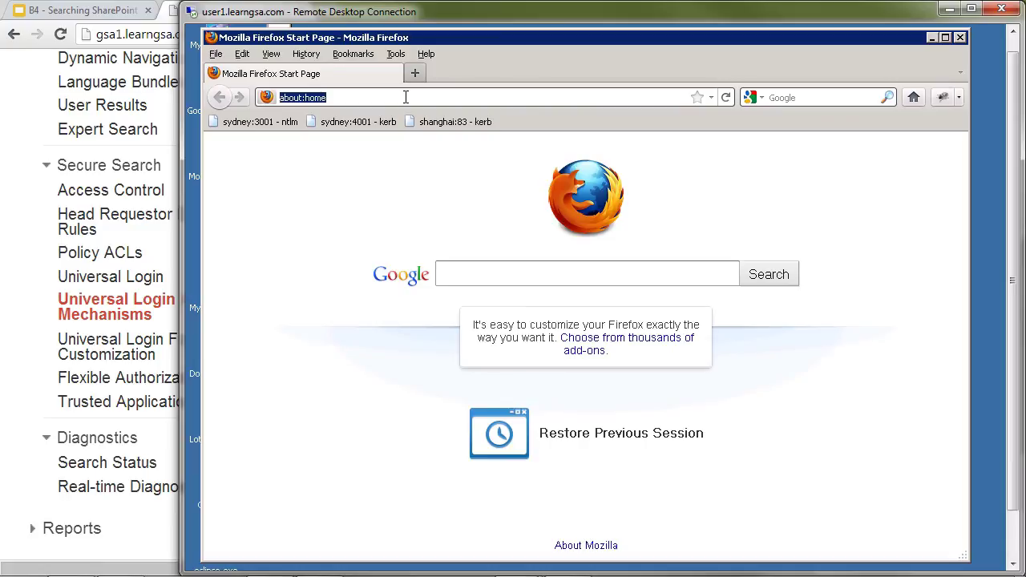
{"action": "type", "text": "bou"}
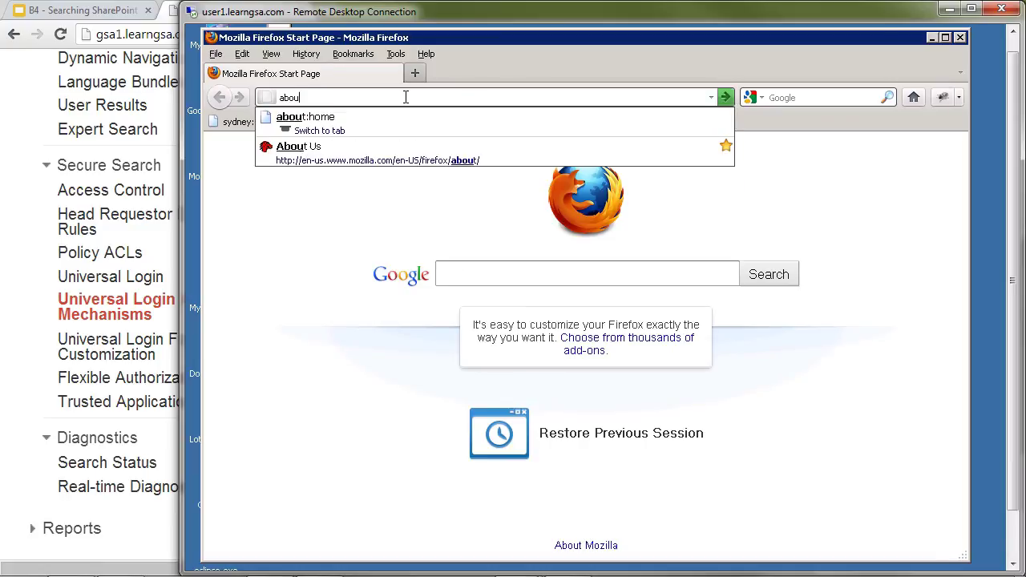
{"action": "type", "text": "t"}
{"action": "type", "text": ":config"}
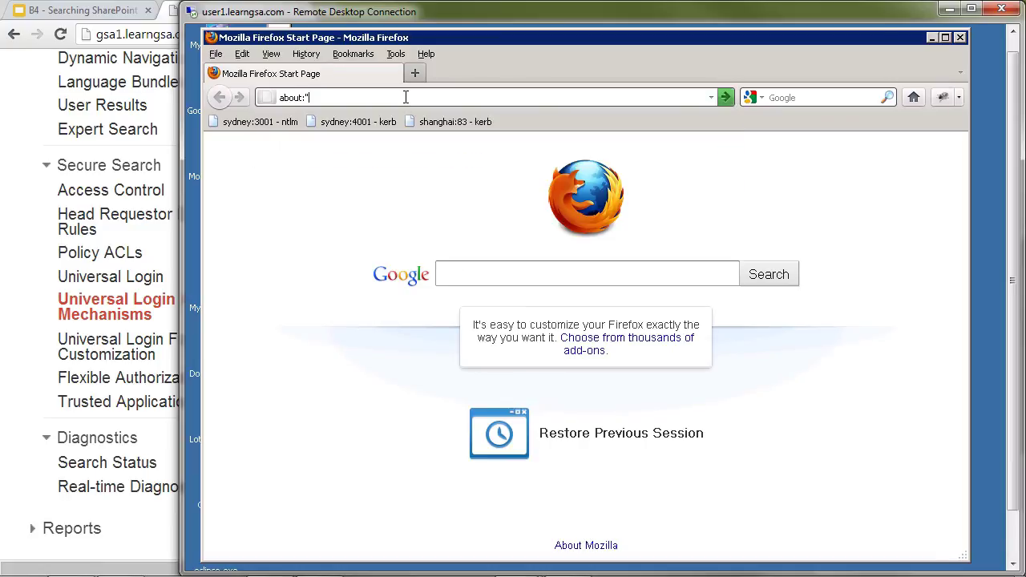
{"action": "key", "text": "Return"}
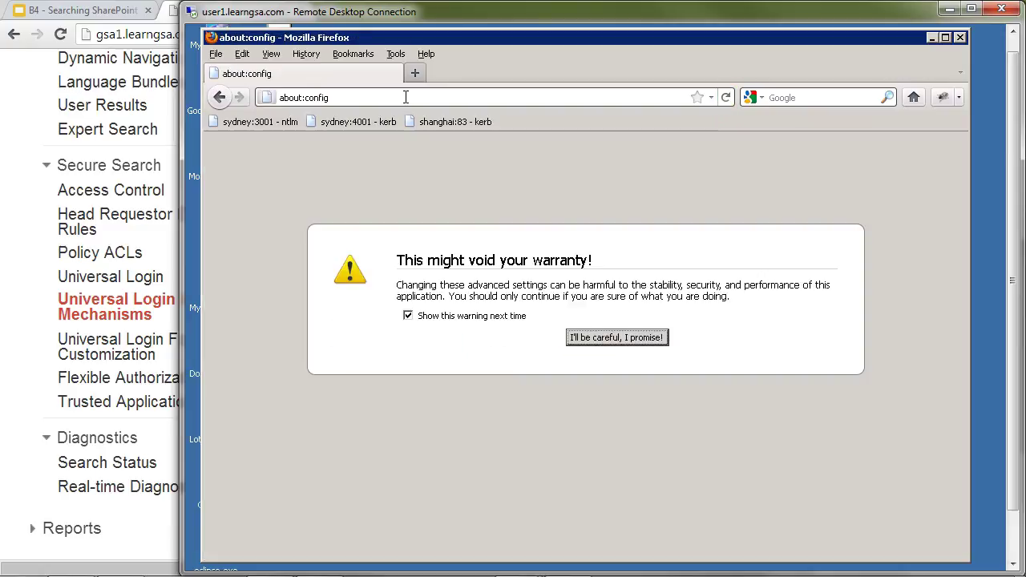
{"action": "left_click", "coordinate": [607, 339]}
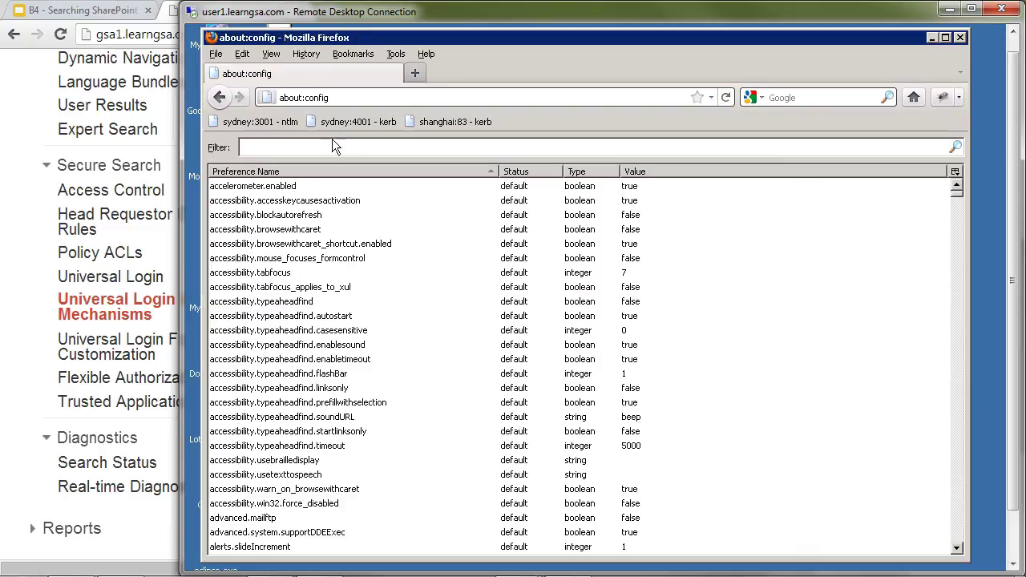
Step: Filter the preferences for "nego" and check the host list in network.negotiate-auth.trusted-uris, keeping its value
{"action": "type", "text": "nego"}
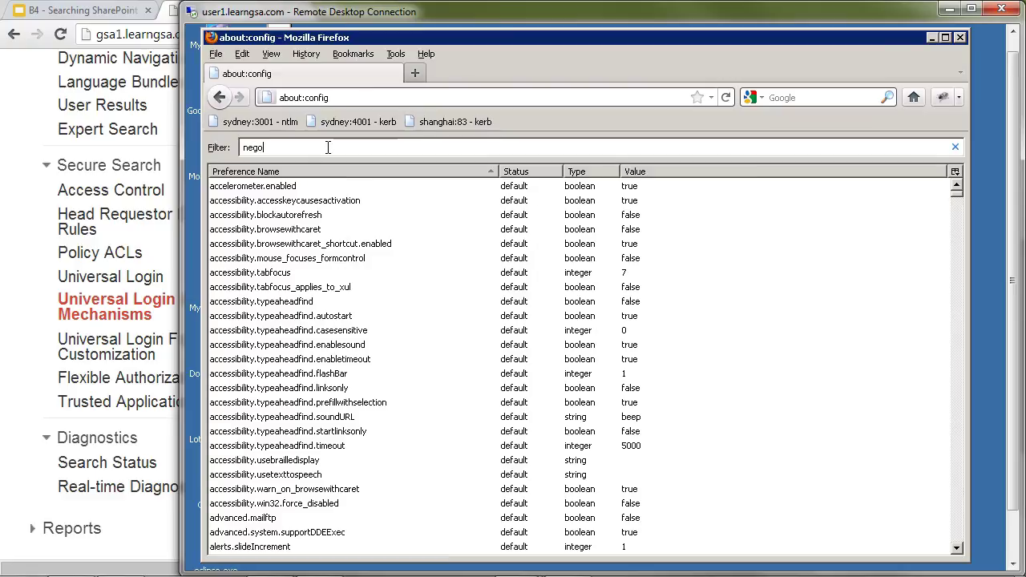
{"action": "double_click", "coordinate": [372, 228]}
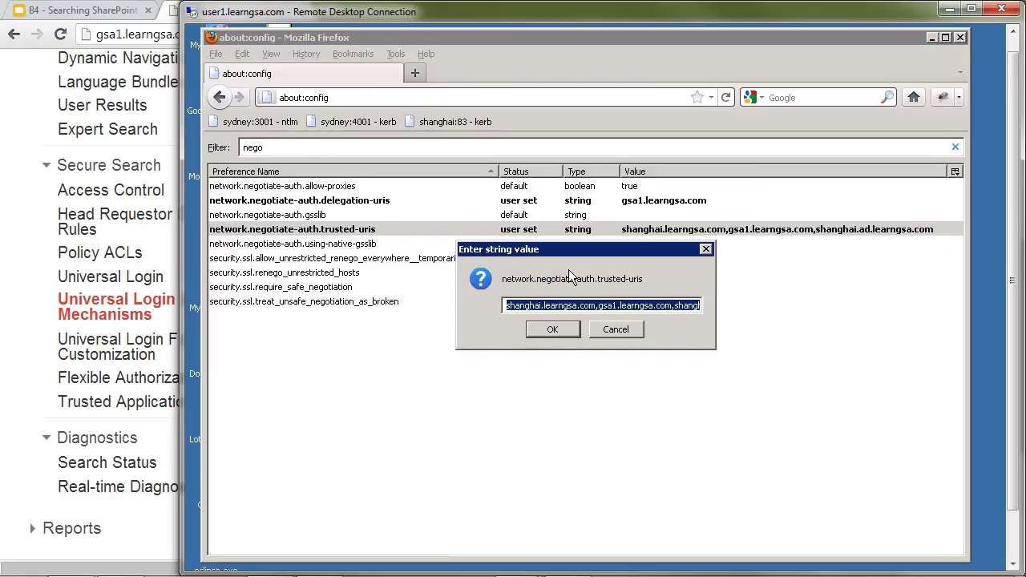
{"action": "left_click", "coordinate": [649, 308]}
{"action": "left_click_drag", "start_coordinate": [675, 305], "coordinate": [711, 305]}
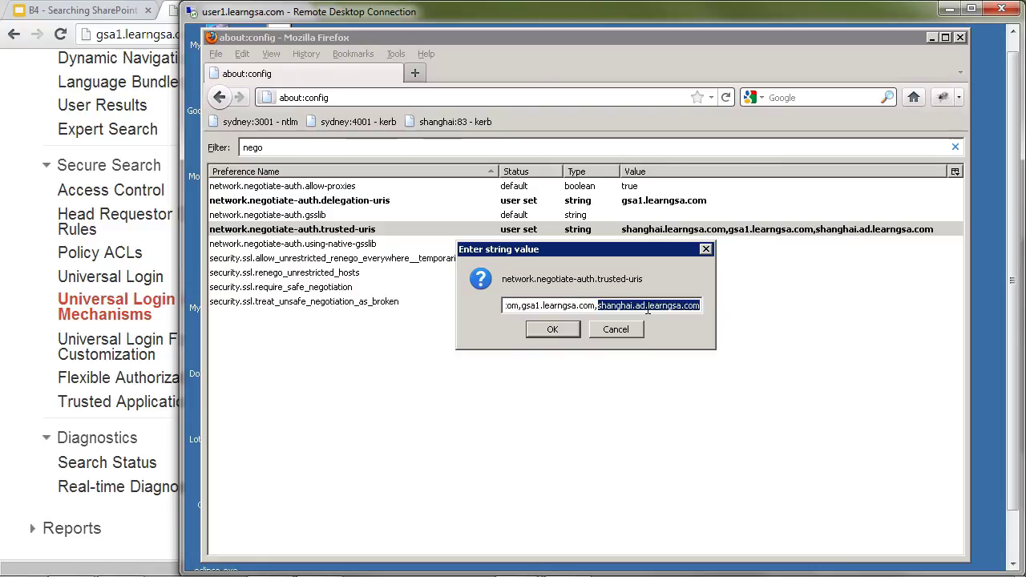
{"action": "left_click", "coordinate": [553, 331]}
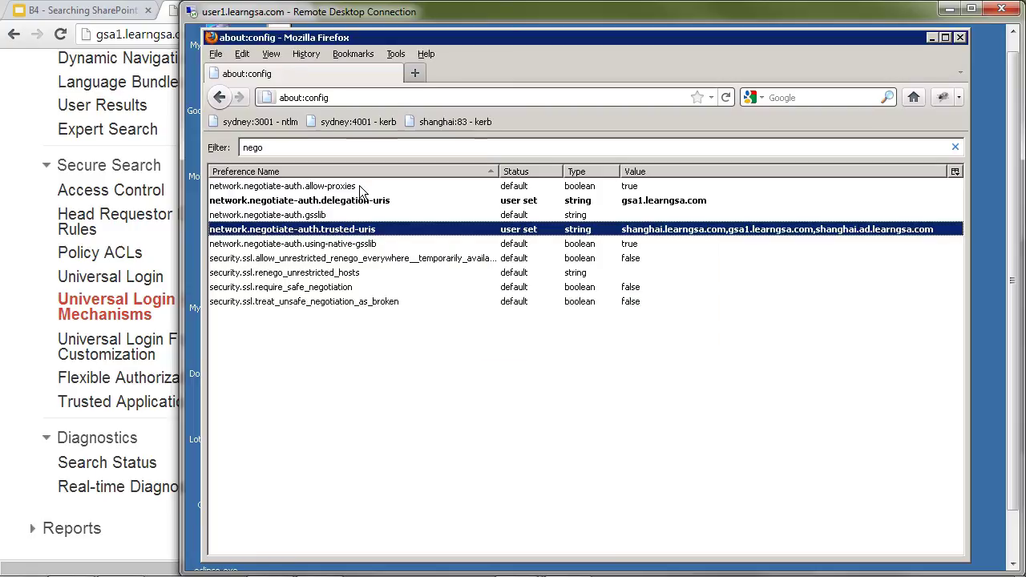
{"action": "left_click", "coordinate": [353, 98]}
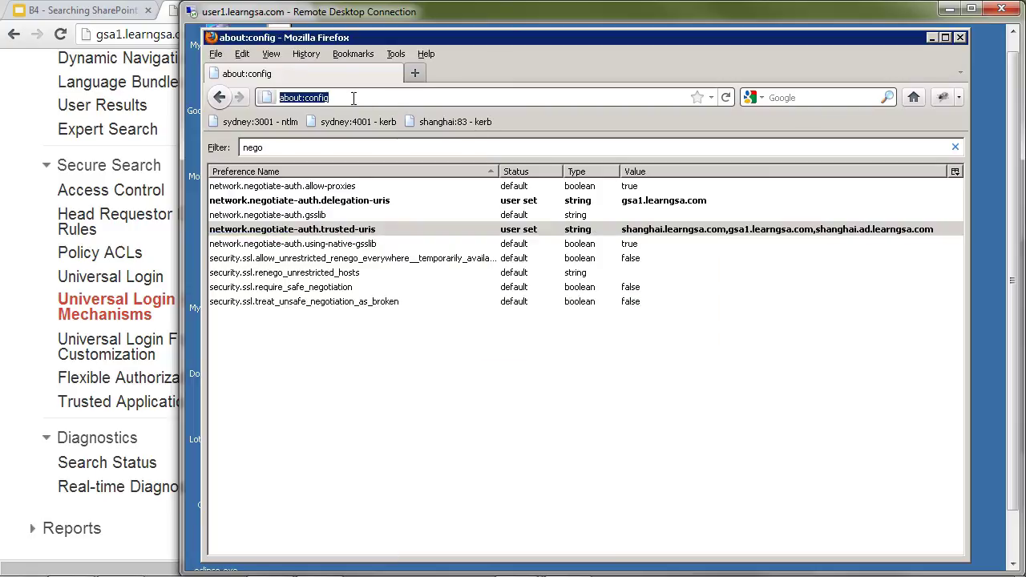
{"action": "type", "text": "sh"}
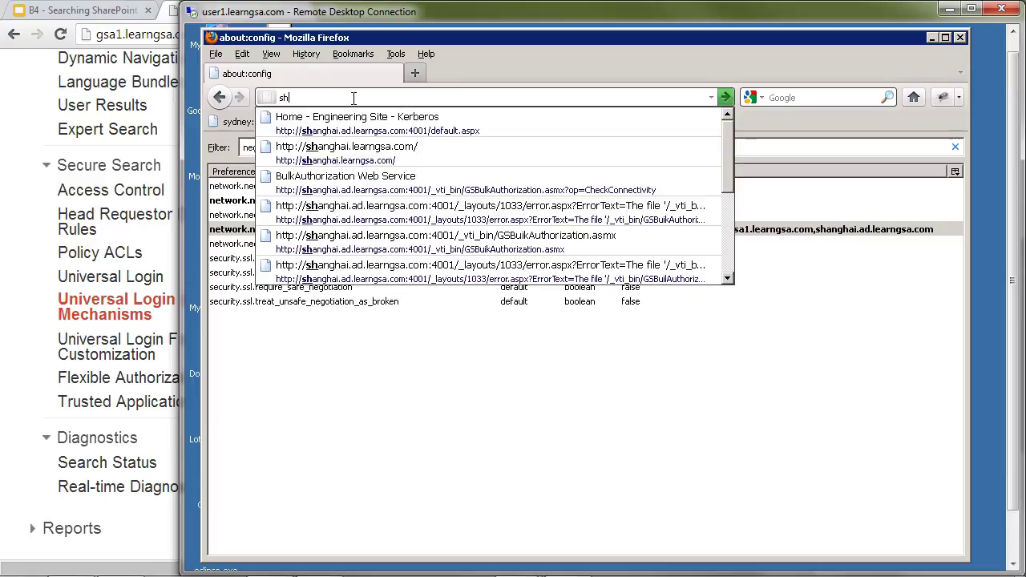
{"action": "key", "text": "Down"}
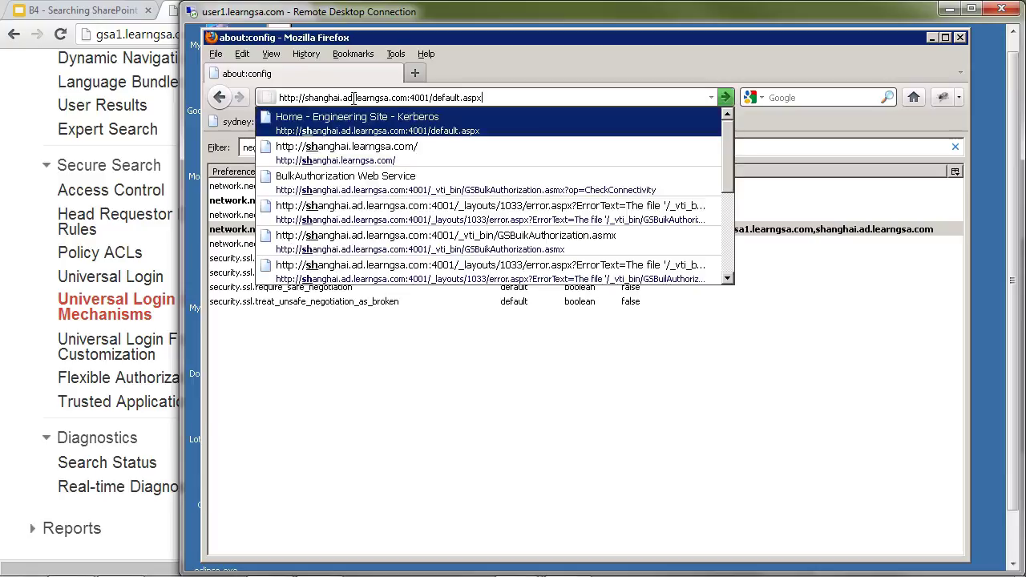
{"action": "key", "text": "Return"}
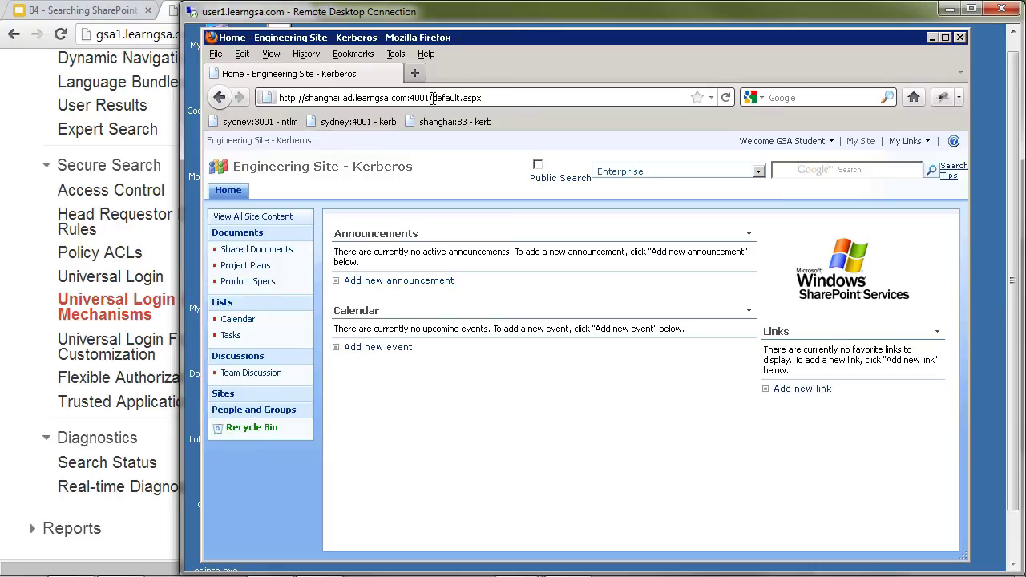
{"action": "left_click_drag", "start_coordinate": [432, 98], "coordinate": [503, 98]}
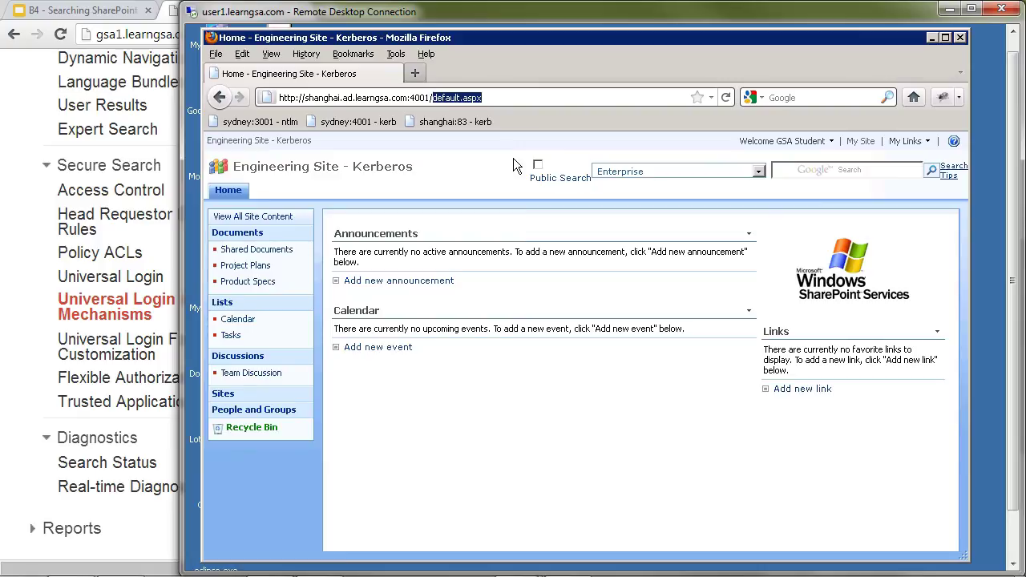
{"action": "key", "text": "BackSpace"}
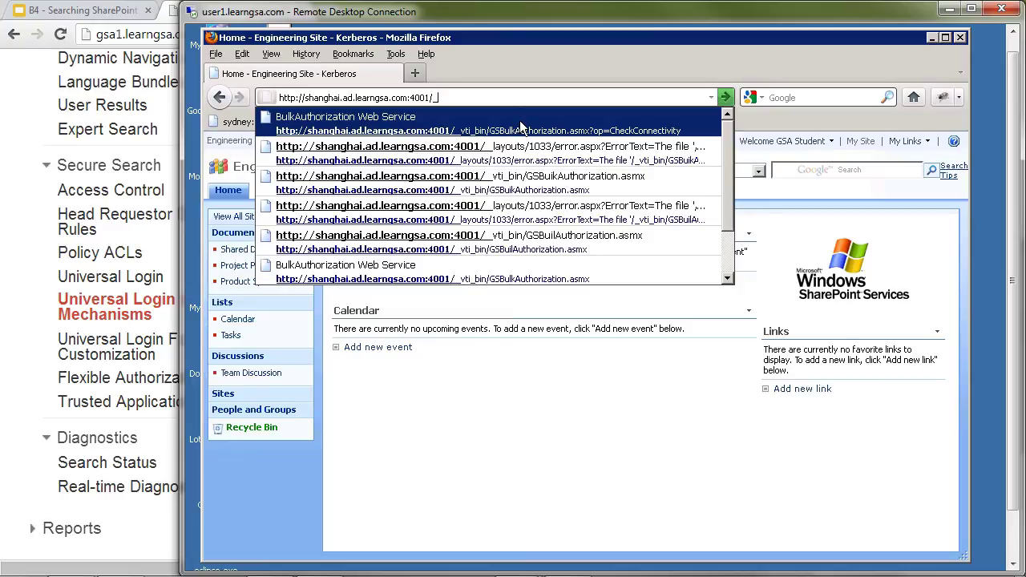
{"action": "left_click", "coordinate": [481, 130]}
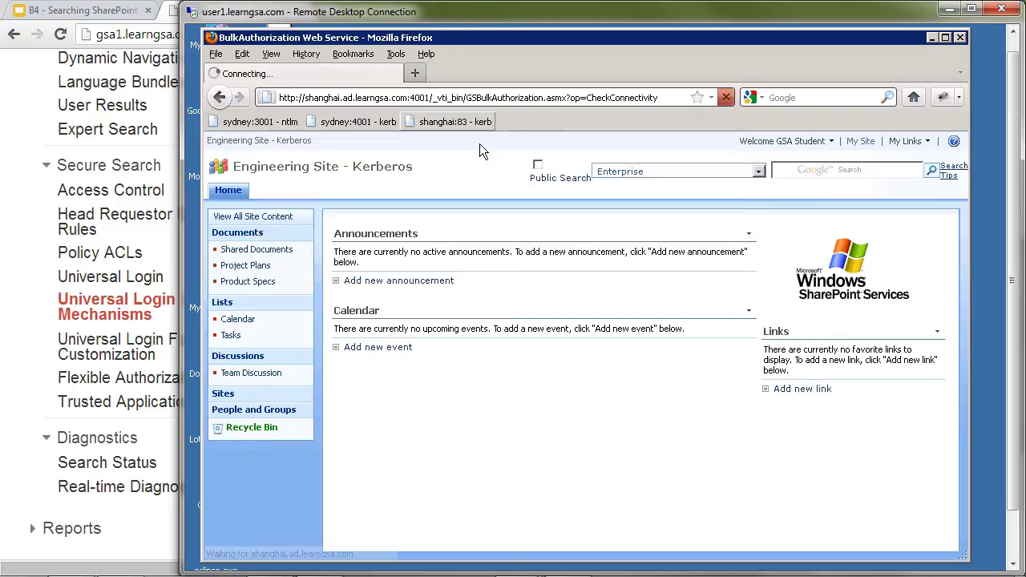
{"action": "left_click", "coordinate": [568, 98]}
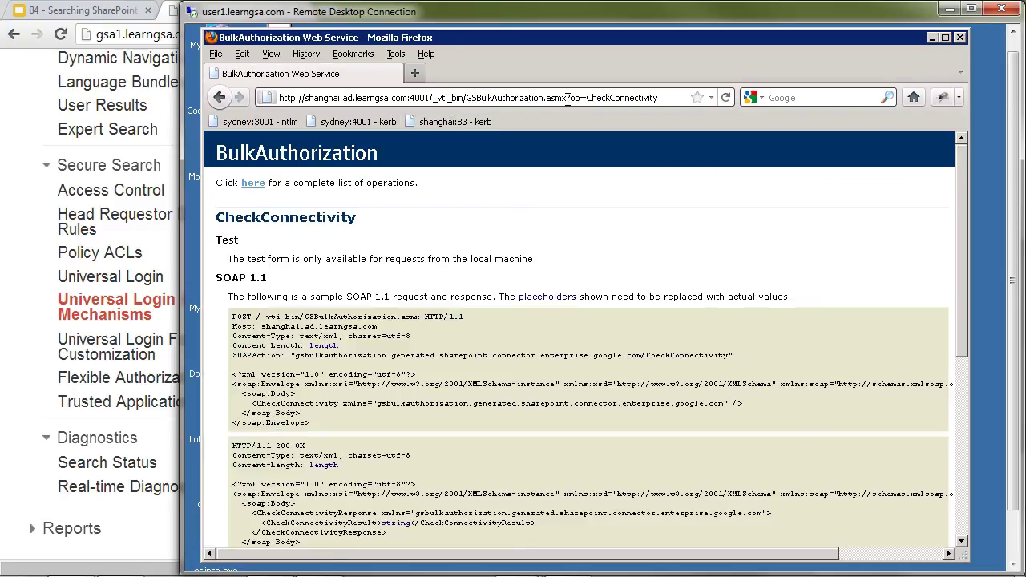
{"action": "left_click_drag", "start_coordinate": [616, 102], "coordinate": [691, 99]}
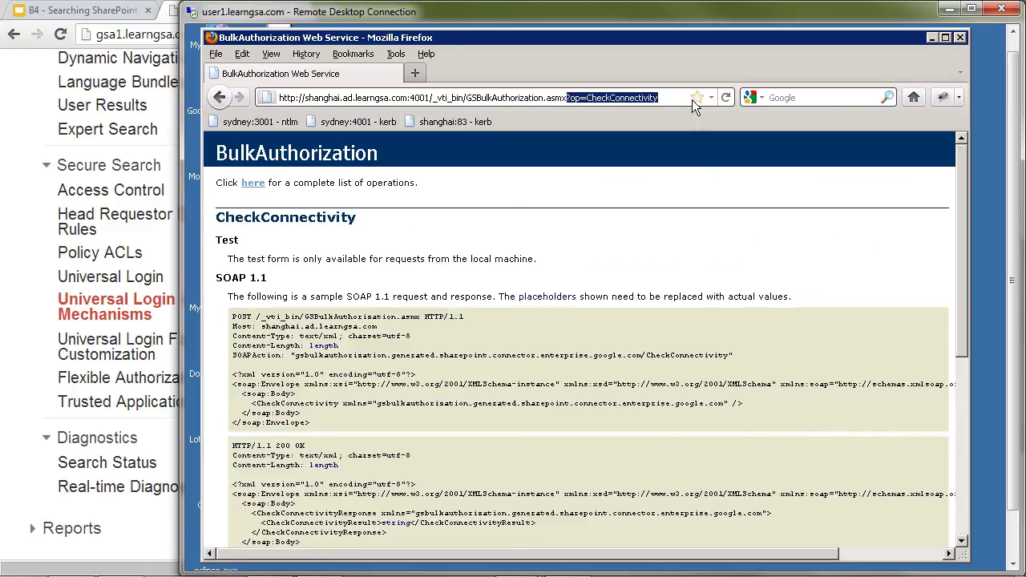
{"action": "key", "text": "Delete"}
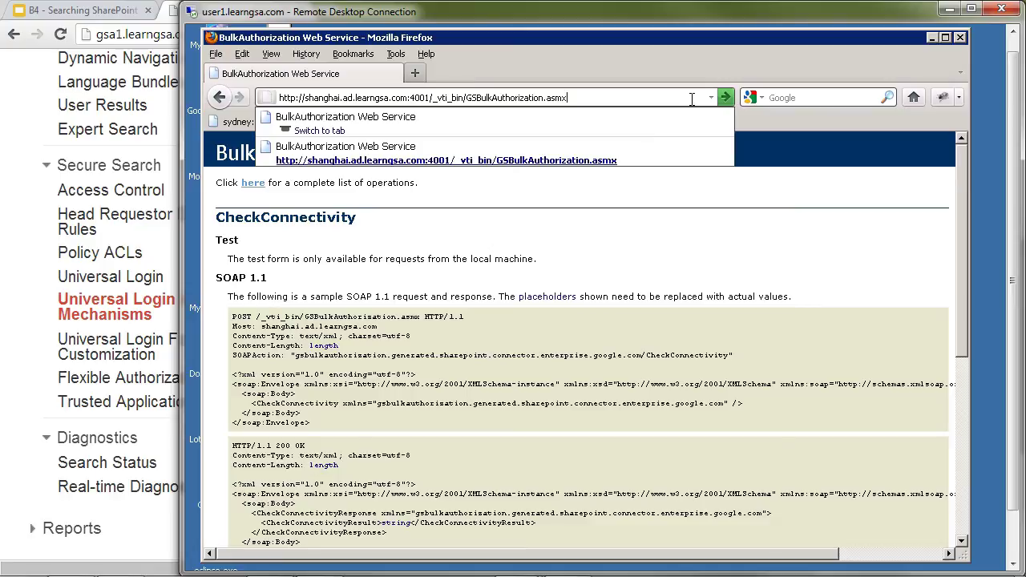
{"action": "key", "text": "Return"}
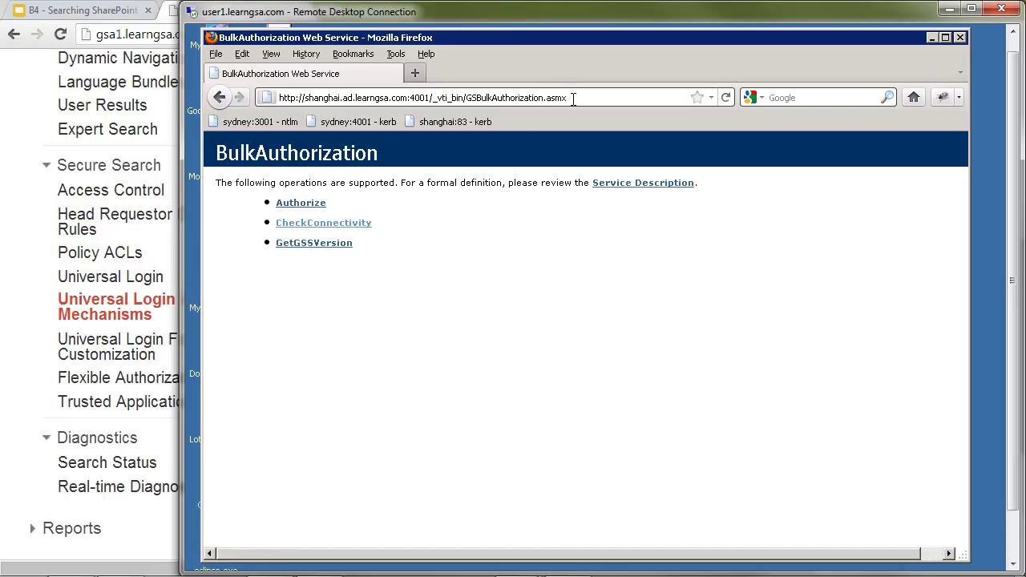
{"action": "left_click_drag", "start_coordinate": [572, 97], "coordinate": [276, 97]}
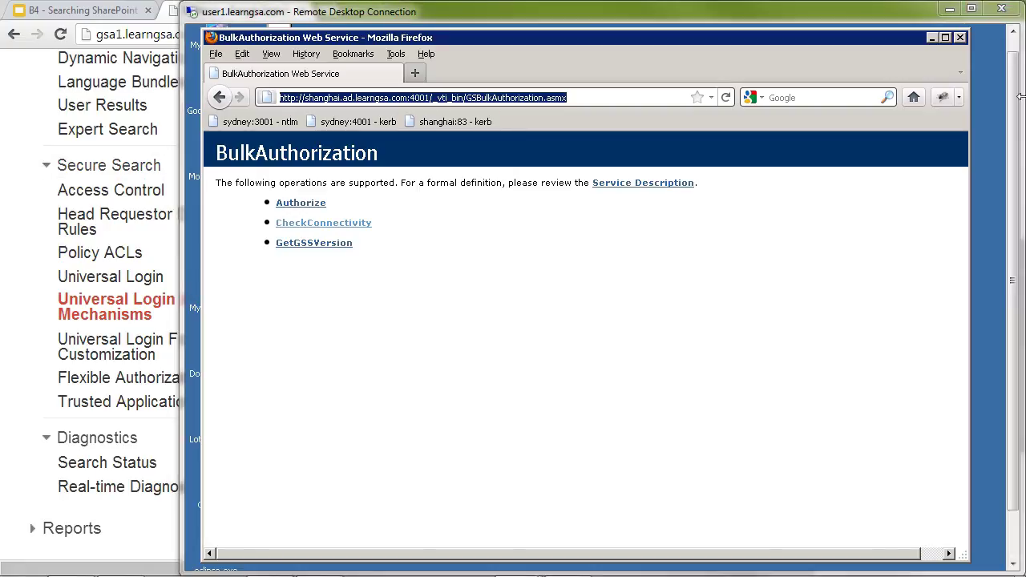
Step: Return to the search appliance's admin console and open Index Diagnostics at its list of all hosts
{"action": "left_click", "coordinate": [949, 8]}
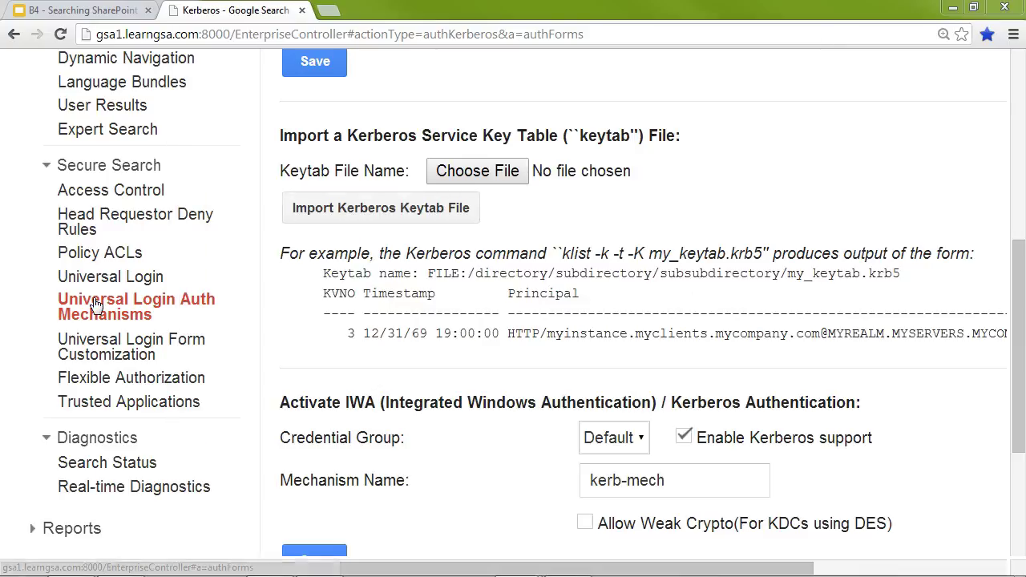
{"action": "scroll", "coordinate": [202, 257], "scroll_direction": "up", "scroll_amount": 3}
{"action": "scroll", "coordinate": [164, 319], "scroll_direction": "up", "scroll_amount": 2}
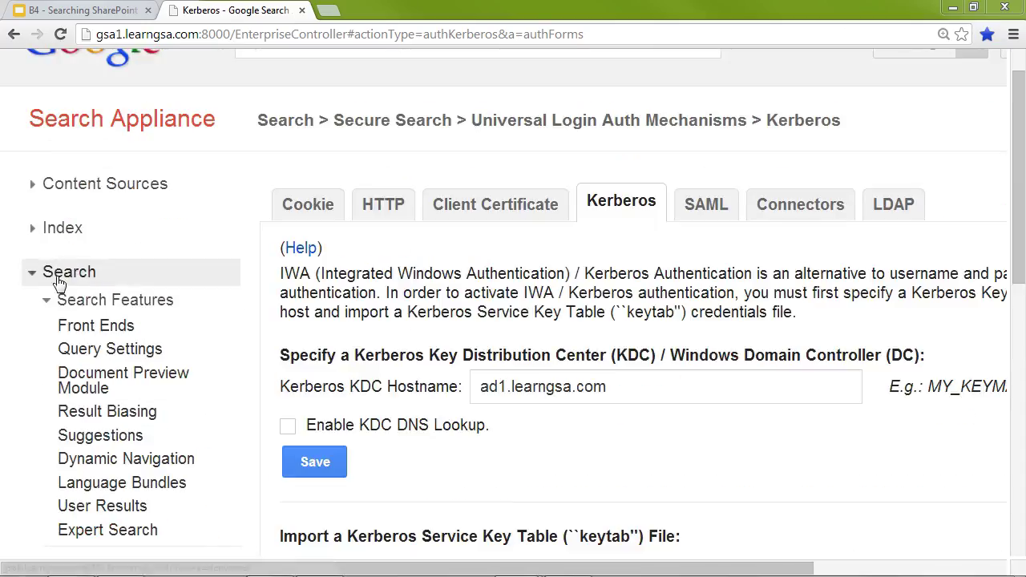
{"action": "left_click", "coordinate": [57, 272]}
{"action": "left_click", "coordinate": [48, 227]}
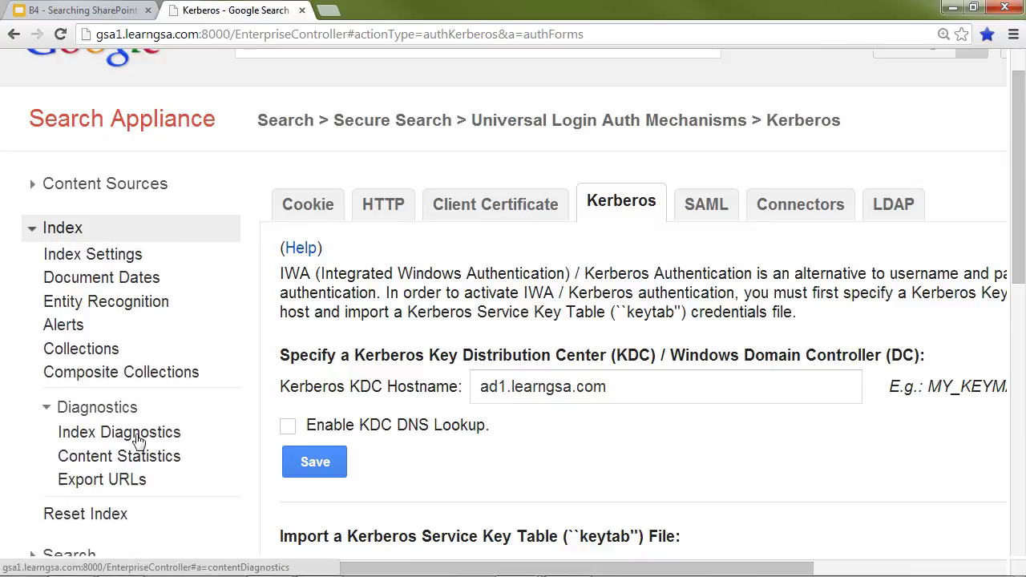
{"action": "left_click", "coordinate": [138, 434]}
{"action": "scroll", "coordinate": [404, 357], "scroll_direction": "down", "scroll_amount": 6}
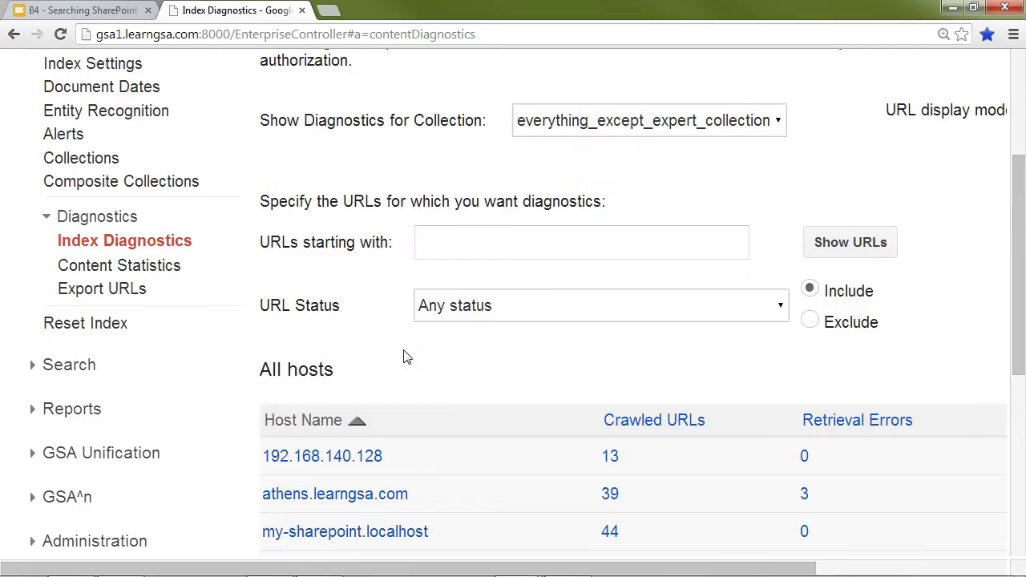
{"action": "scroll", "coordinate": [404, 343], "scroll_direction": "down", "scroll_amount": 1}
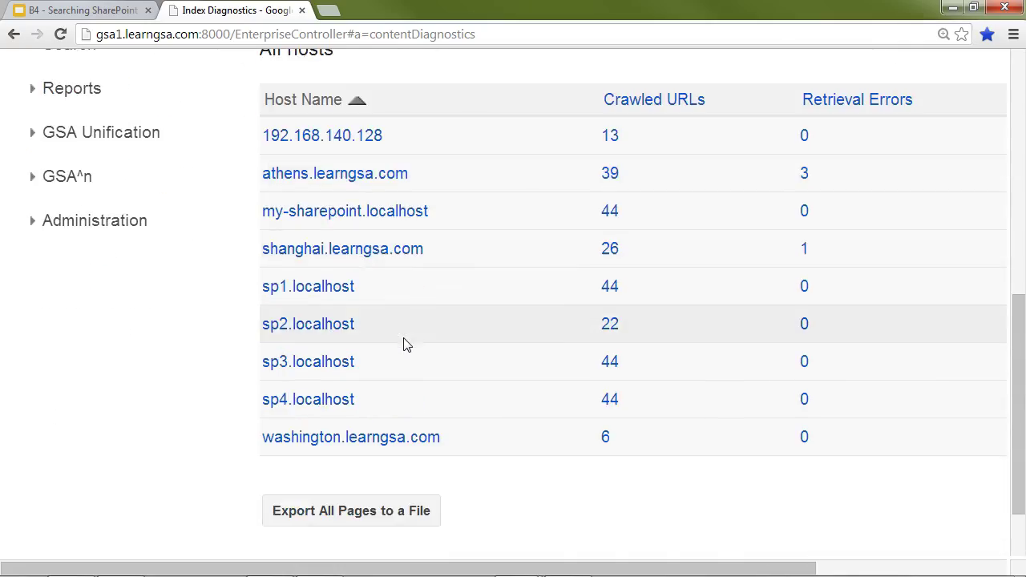
Step: Drill down through the sp1.localhost host to the files indexed under googleconnector://sp1.localhost
{"action": "left_click", "coordinate": [324, 289]}
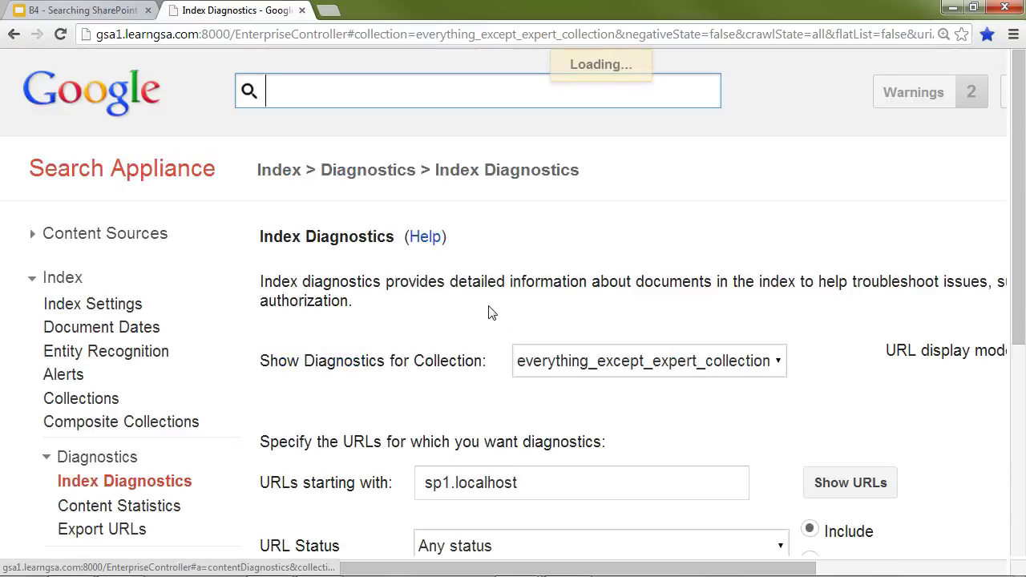
{"action": "scroll", "coordinate": [489, 316], "scroll_direction": "down", "scroll_amount": 7}
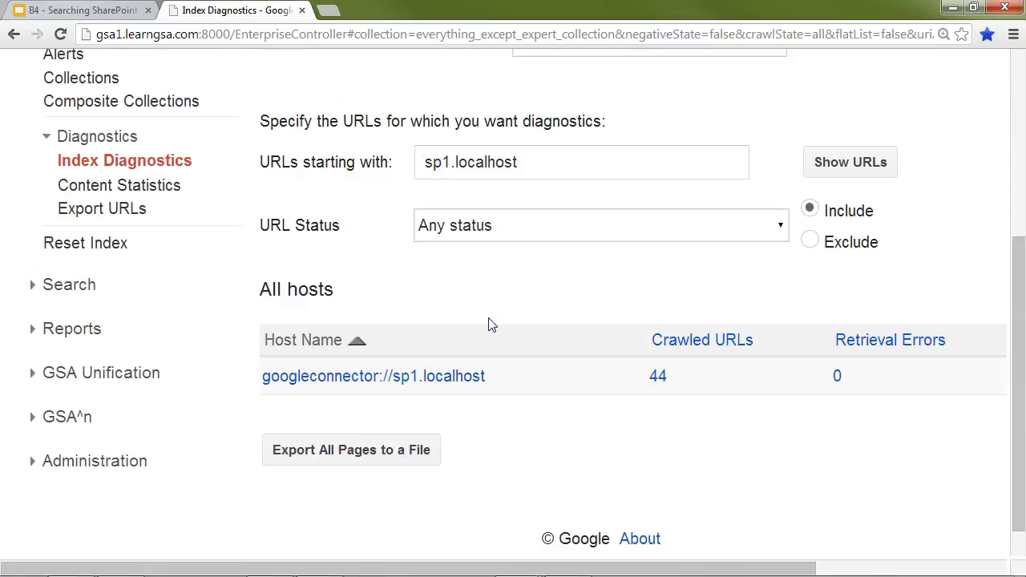
{"action": "left_click", "coordinate": [451, 377]}
{"action": "scroll", "coordinate": [566, 363], "scroll_direction": "down", "scroll_amount": 2}
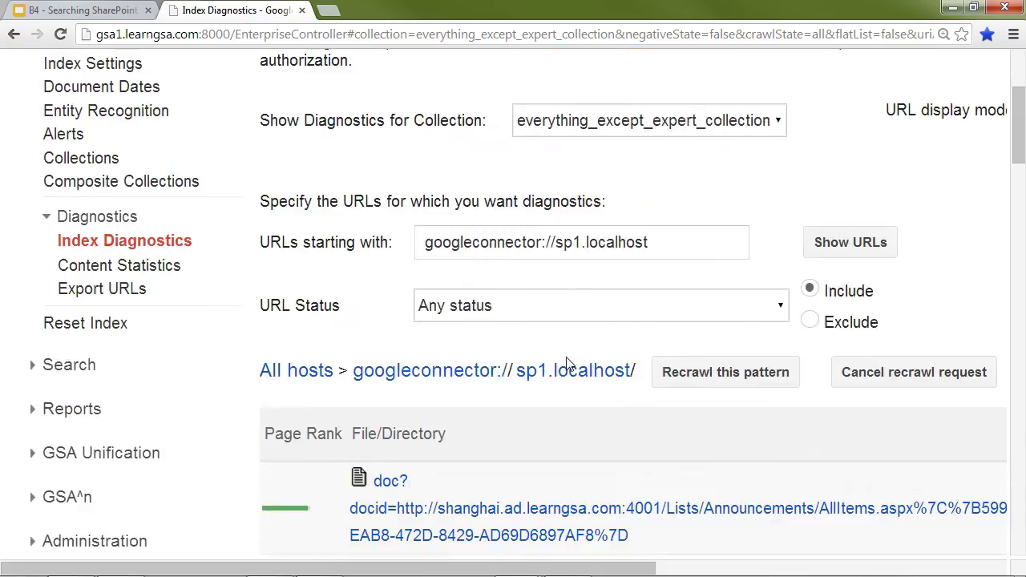
Step: Open the index diagnostics of the first Announcements document in the sp1 connector's file list
{"action": "scroll", "coordinate": [566, 363], "scroll_direction": "down", "scroll_amount": 3}
{"action": "scroll", "coordinate": [566, 363], "scroll_direction": "down", "scroll_amount": 1}
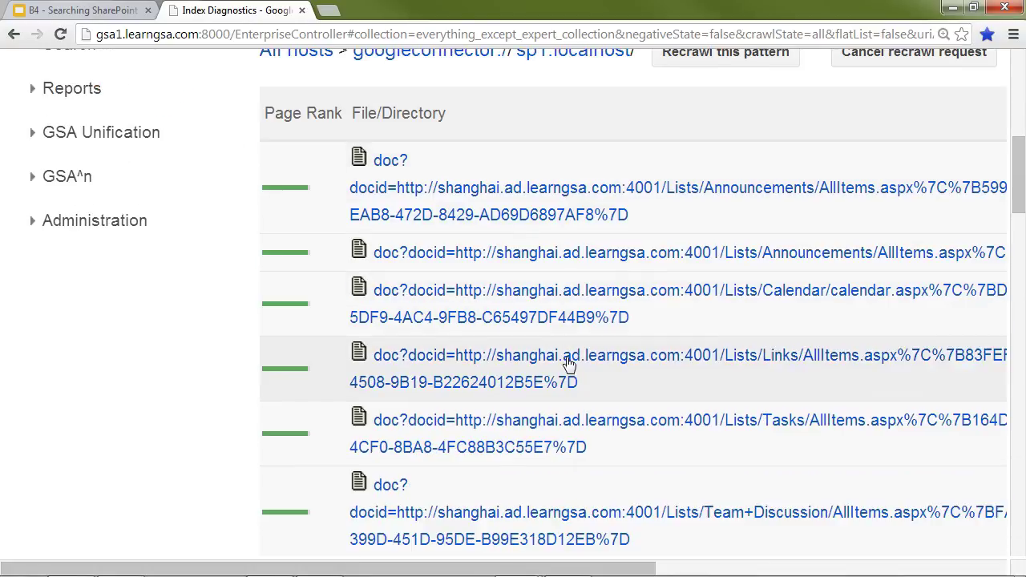
{"action": "left_click", "coordinate": [526, 222]}
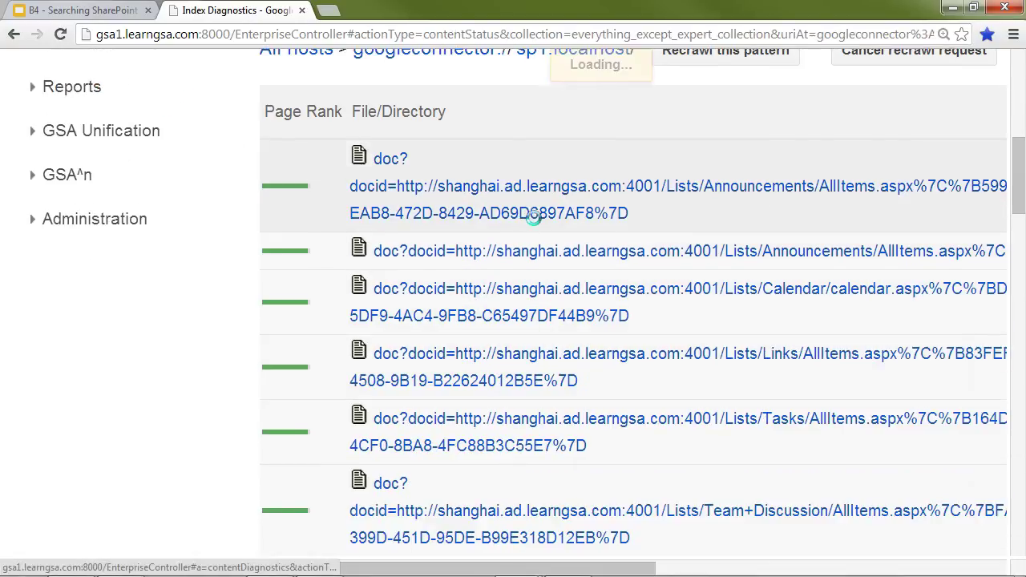
Step: Examine the Announcements document's index details, metadata, access control list and crawl history
{"action": "scroll", "coordinate": [706, 343], "scroll_direction": "down", "scroll_amount": 4}
{"action": "scroll", "coordinate": [706, 343], "scroll_direction": "down", "scroll_amount": 7}
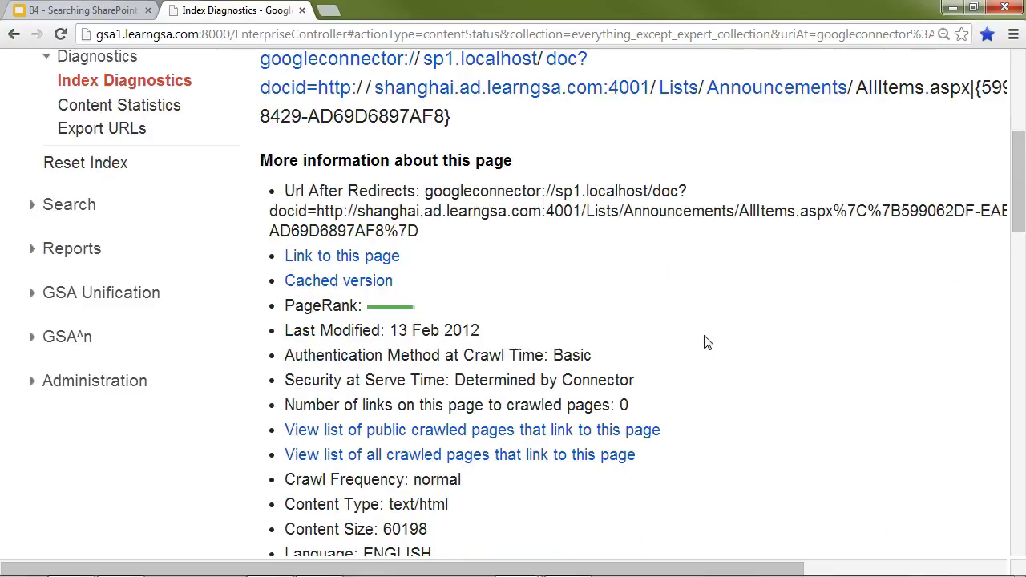
{"action": "scroll", "coordinate": [706, 343], "scroll_direction": "down", "scroll_amount": 6}
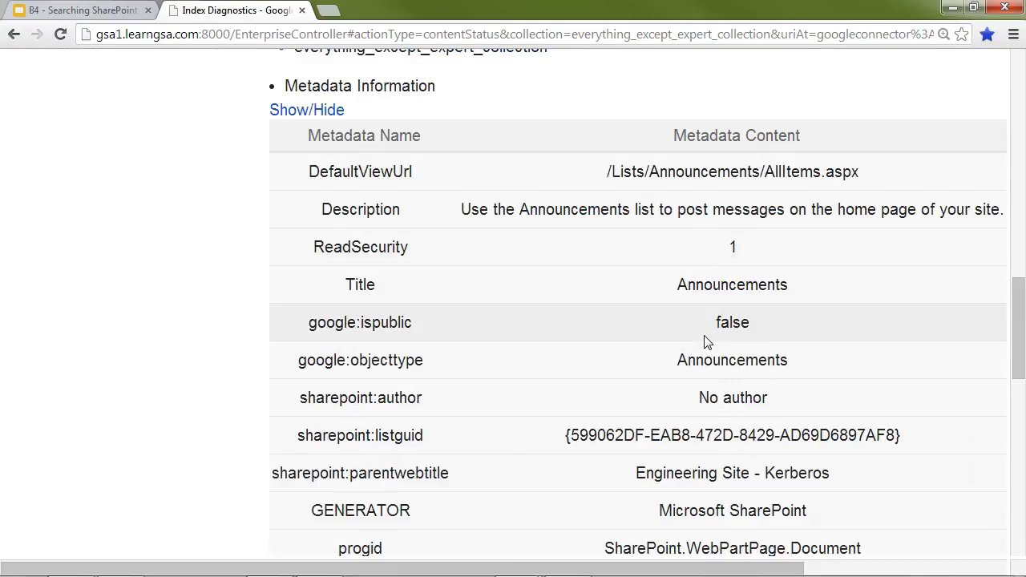
{"action": "scroll", "coordinate": [705, 343], "scroll_direction": "down", "scroll_amount": 2}
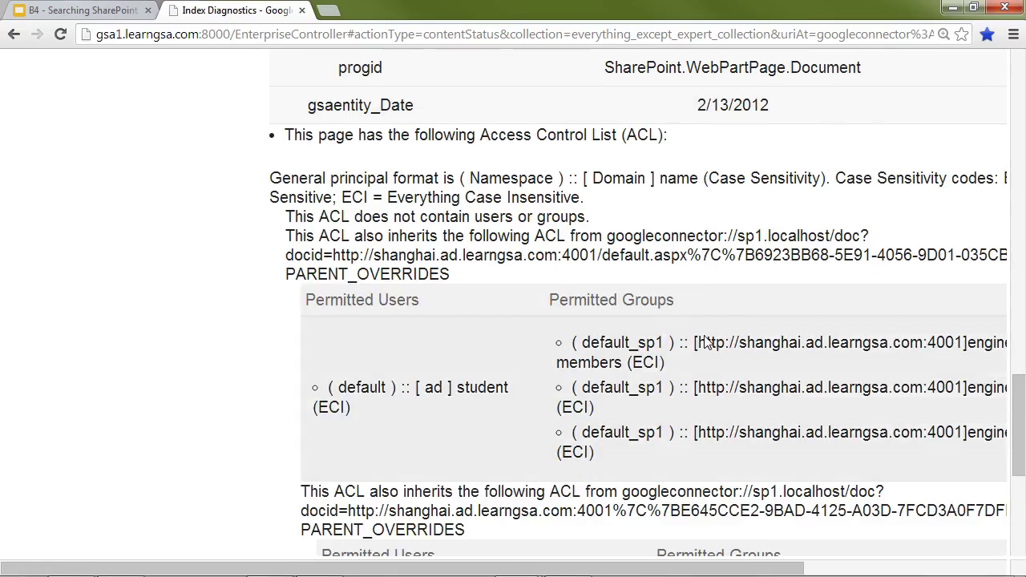
{"action": "scroll", "coordinate": [705, 343], "scroll_direction": "down", "scroll_amount": 5}
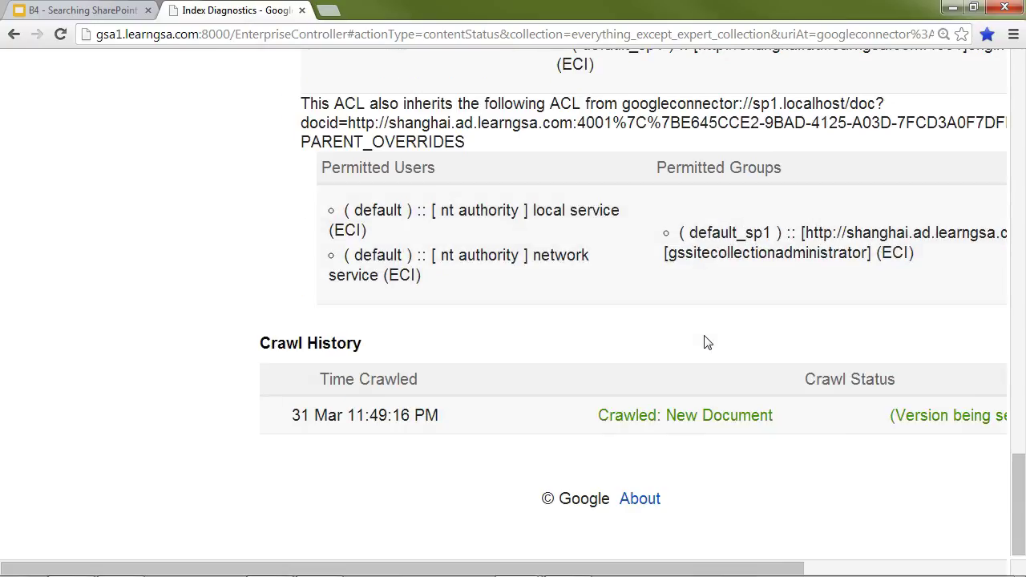
{"action": "scroll", "coordinate": [705, 343], "scroll_direction": "up", "scroll_amount": 3}
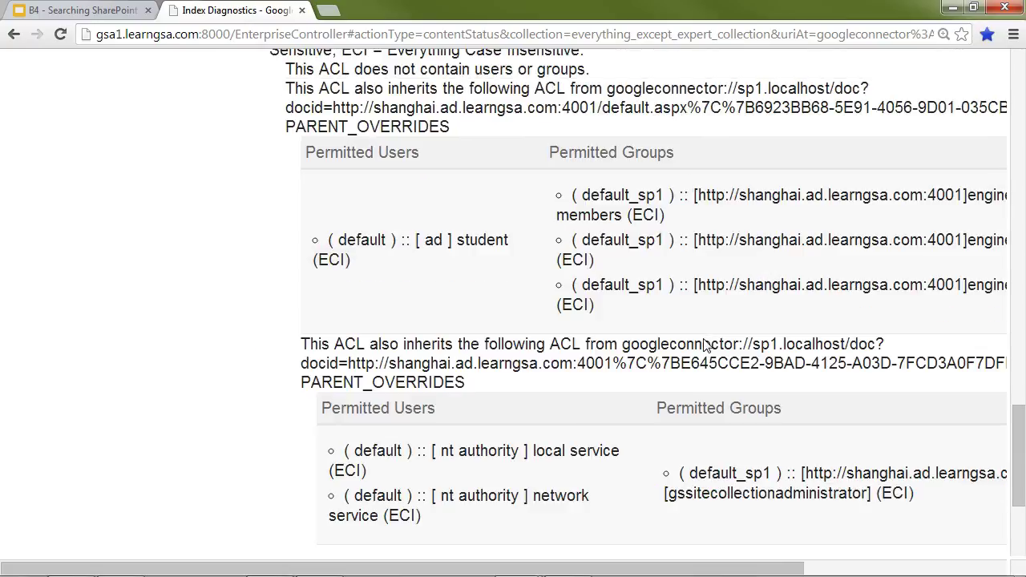
{"action": "left_click_drag", "start_coordinate": [346, 571], "coordinate": [520, 573]}
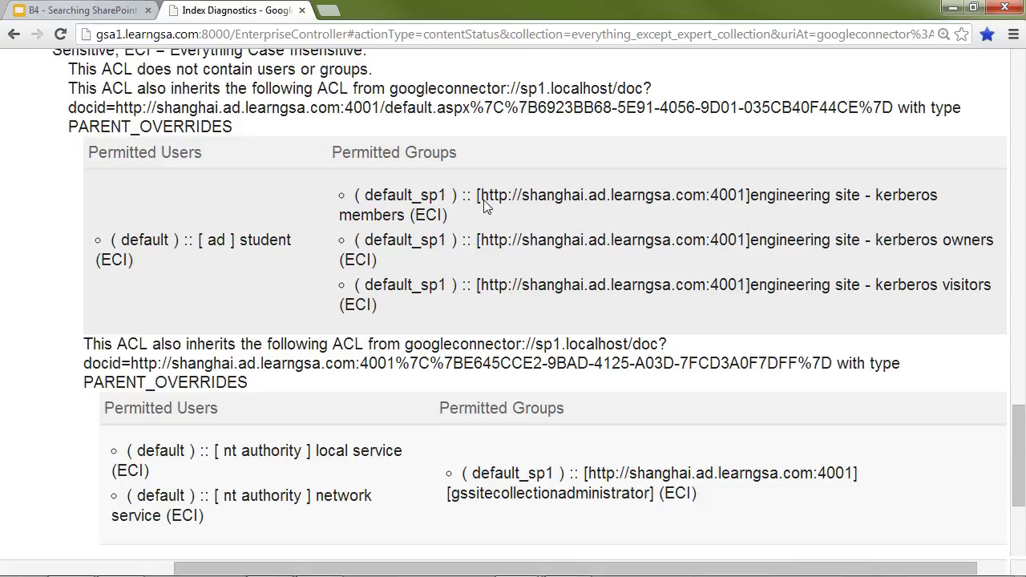
{"action": "left_click_drag", "start_coordinate": [481, 205], "coordinate": [751, 207]}
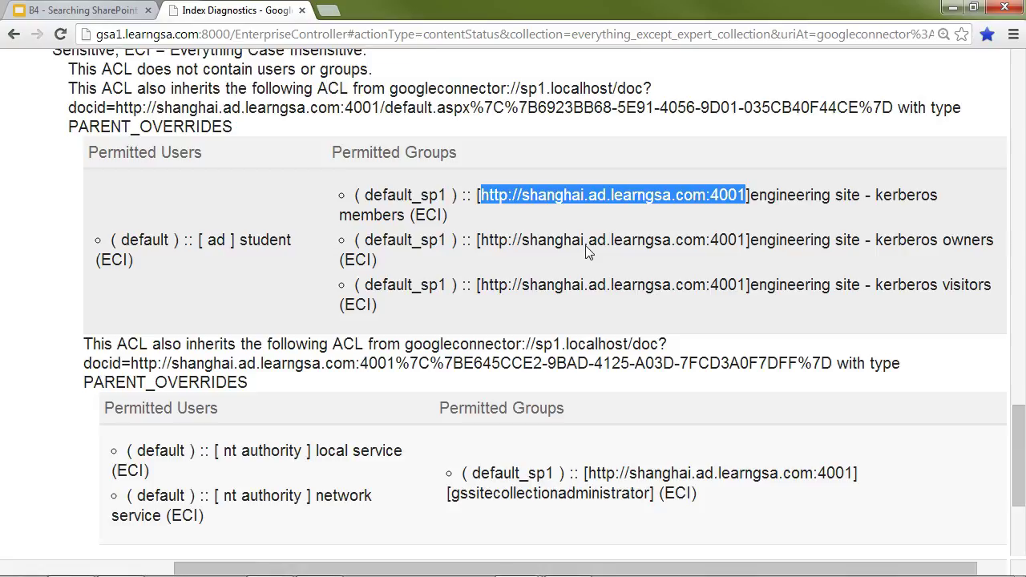
{"action": "scroll", "coordinate": [585, 245], "scroll_direction": "down", "scroll_amount": 2}
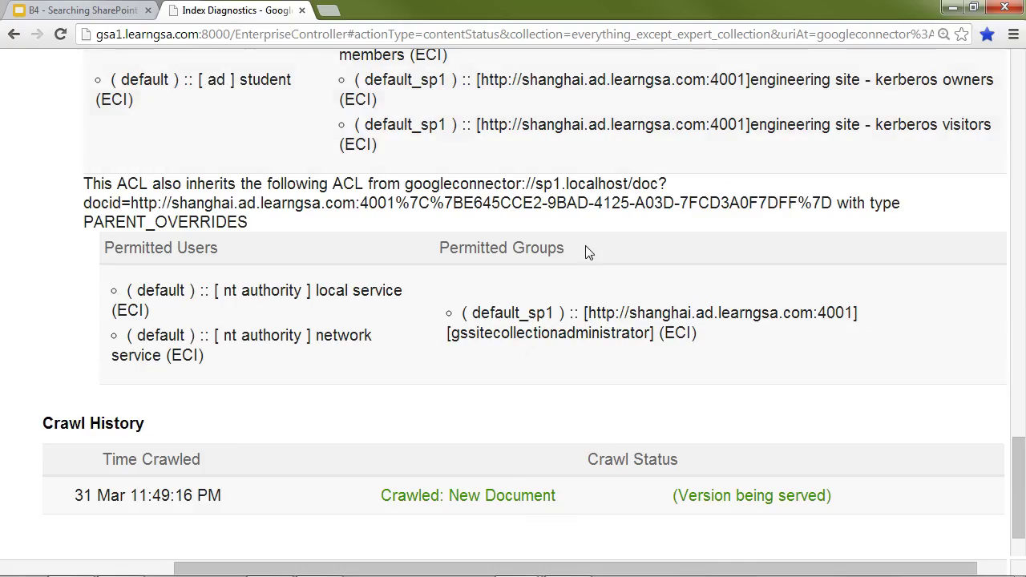
{"action": "scroll", "coordinate": [586, 251], "scroll_direction": "up", "scroll_amount": 2}
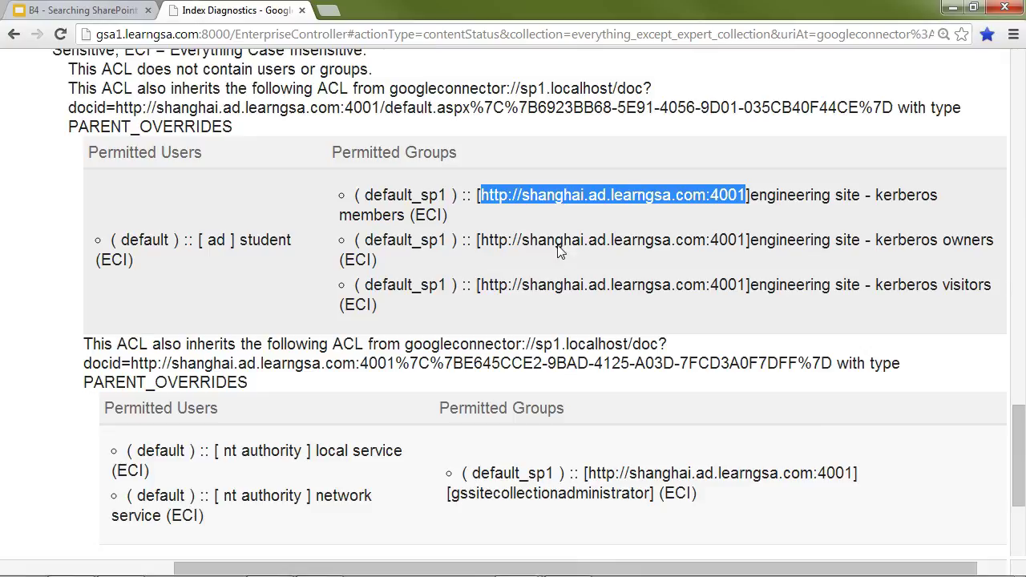
{"action": "scroll", "coordinate": [560, 251], "scroll_direction": "up", "scroll_amount": 9}
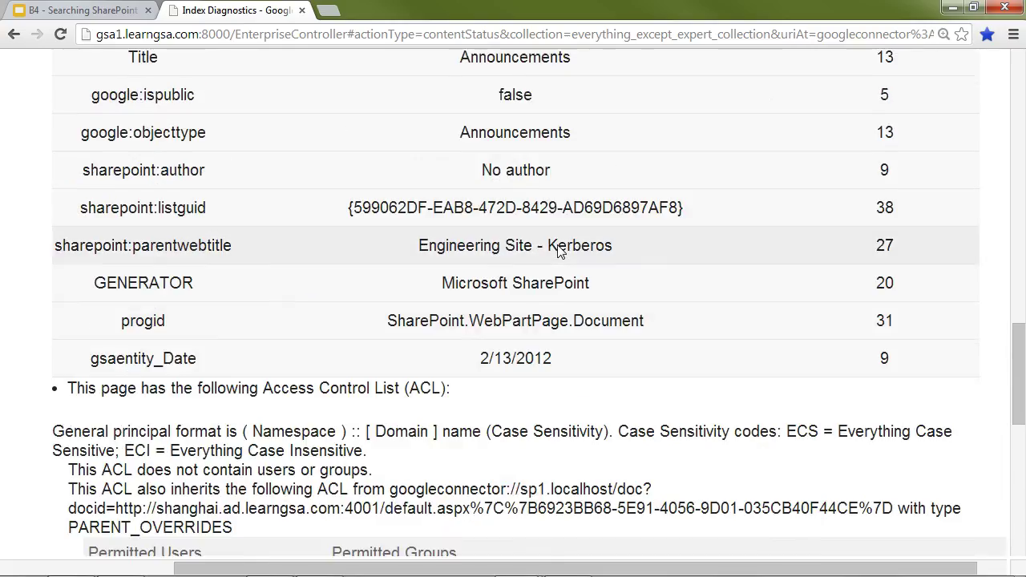
{"action": "scroll", "coordinate": [559, 252], "scroll_direction": "up", "scroll_amount": 10}
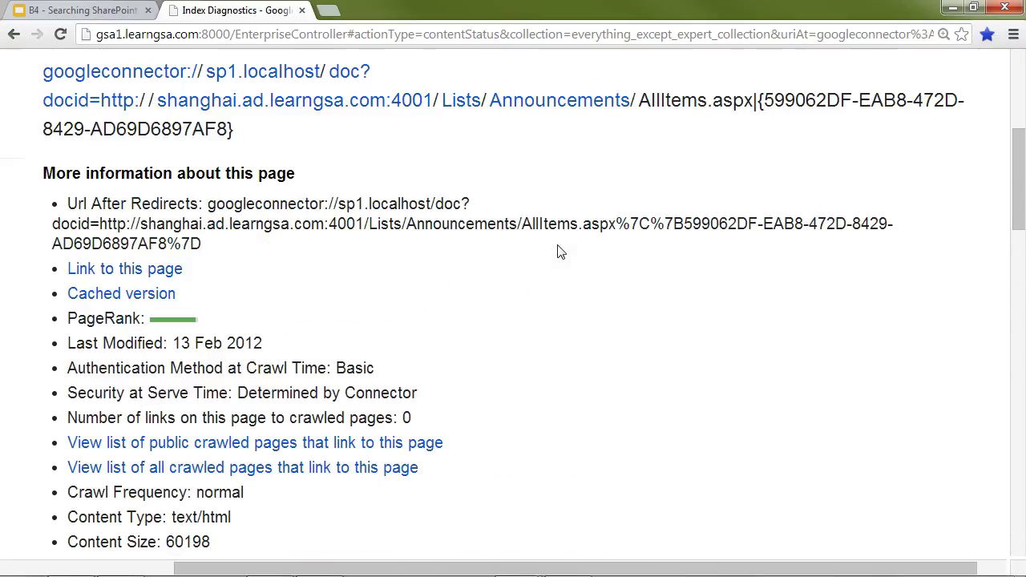
{"action": "scroll", "coordinate": [559, 252], "scroll_direction": "up", "scroll_amount": 2}
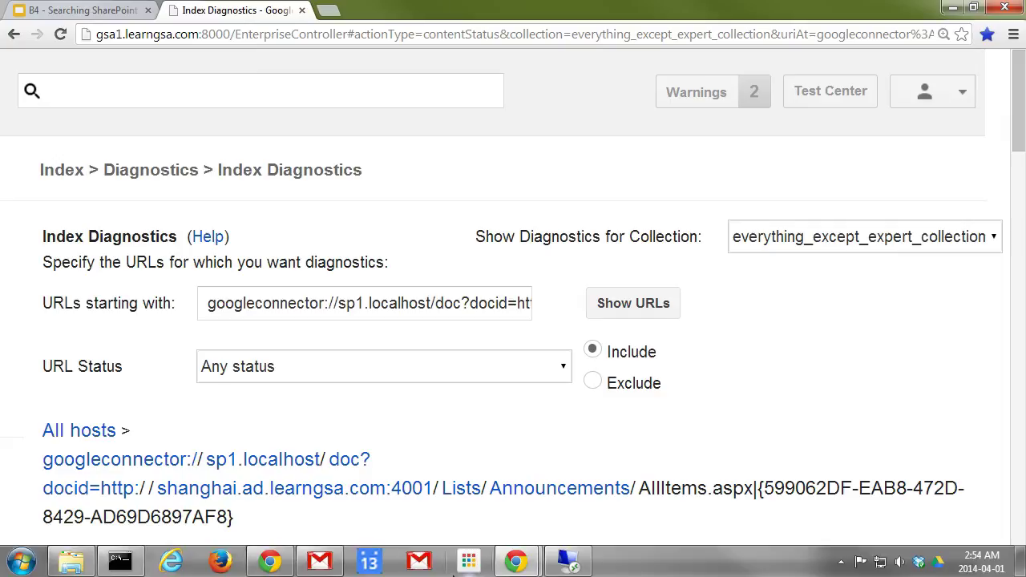
{"action": "left_click", "coordinate": [524, 560]}
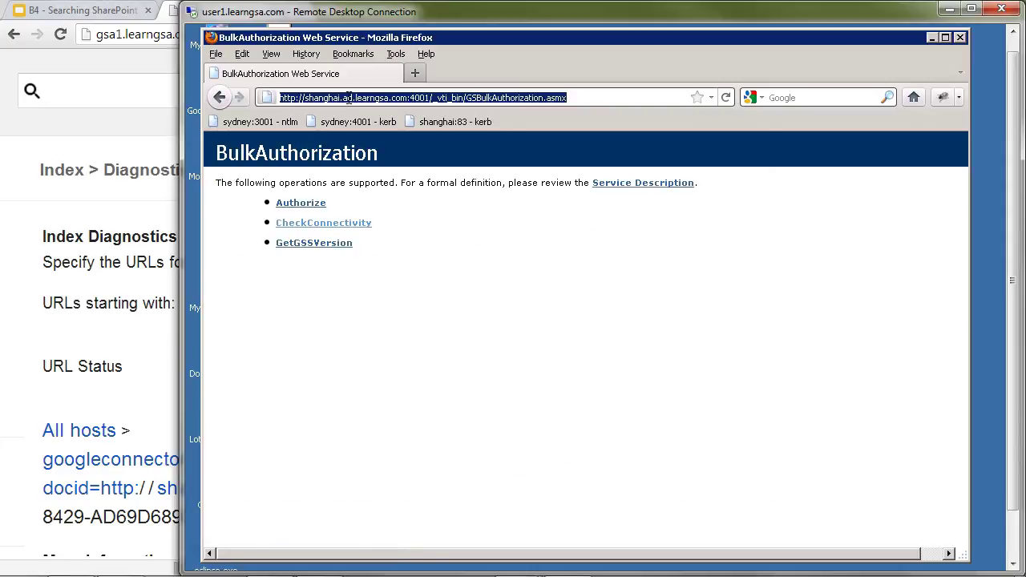
{"action": "type", "text": "gsa"}
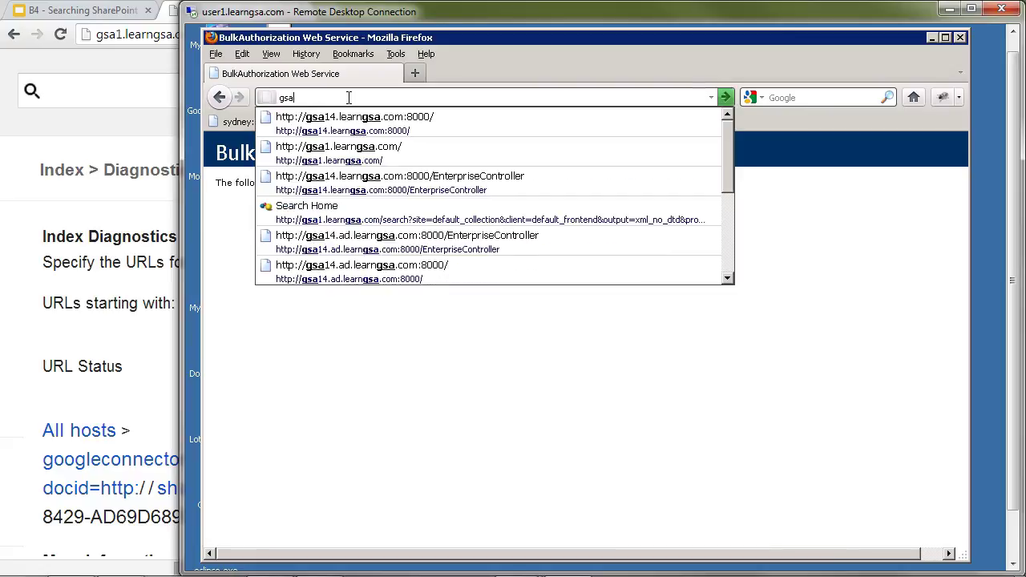
{"action": "key", "text": "Down"}
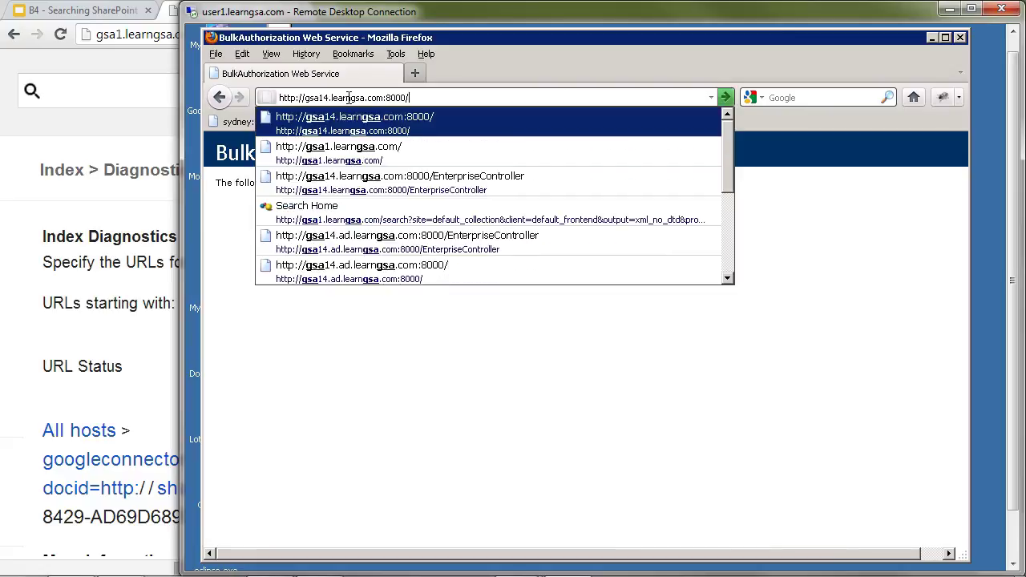
{"action": "key", "text": "Down"}
{"action": "key", "text": "Return"}
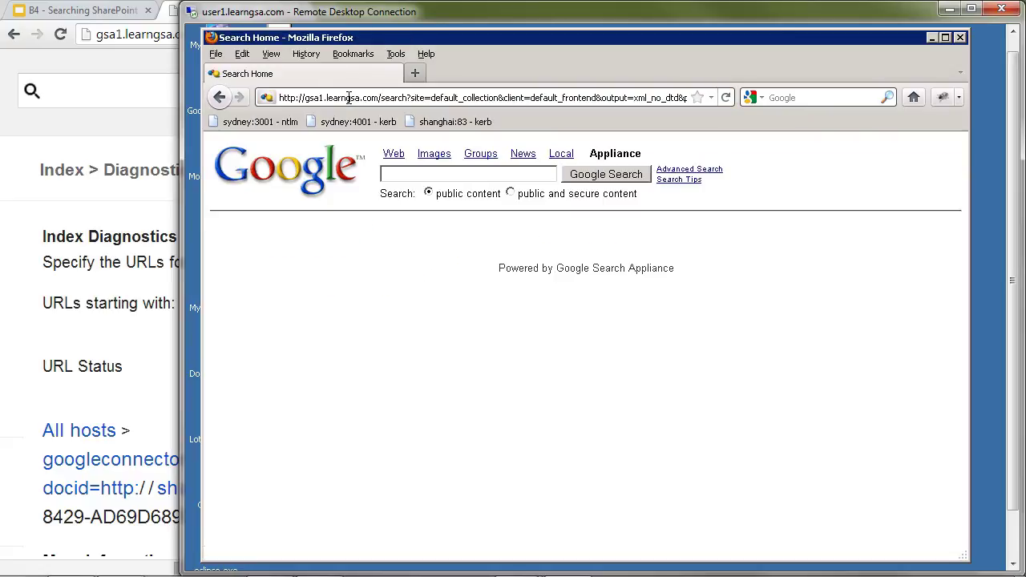
Step: Search public and secure content for inurl:shanghai and look through the first page of results
{"action": "left_click", "coordinate": [446, 174]}
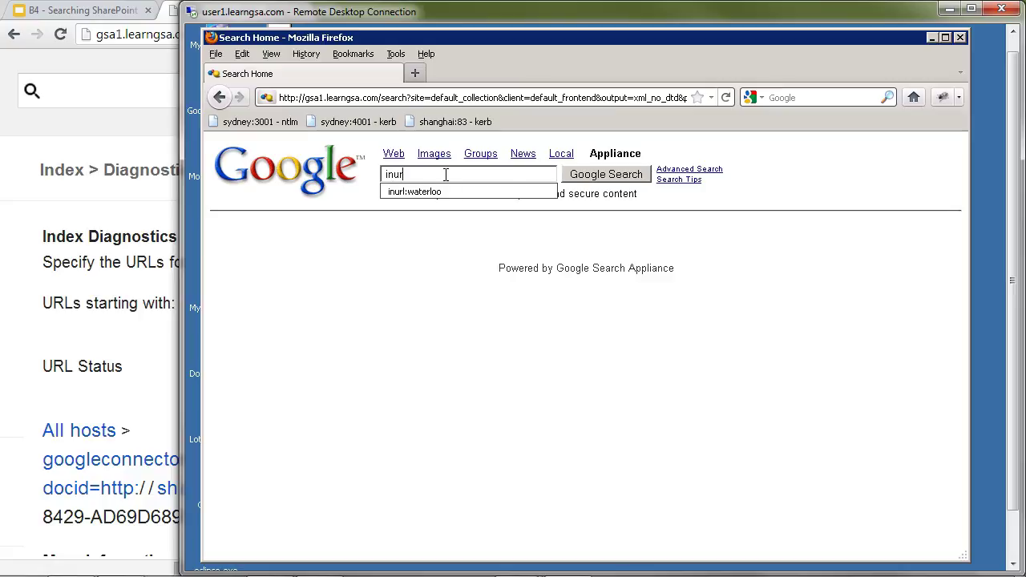
{"action": "type", "text": ":shanghai"}
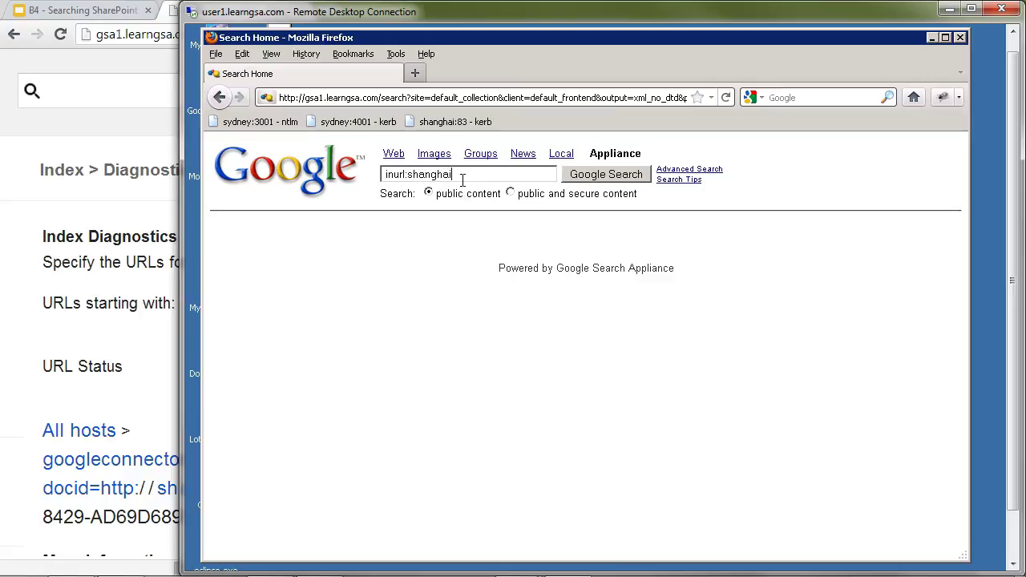
{"action": "left_click", "coordinate": [510, 194]}
{"action": "left_click", "coordinate": [617, 182]}
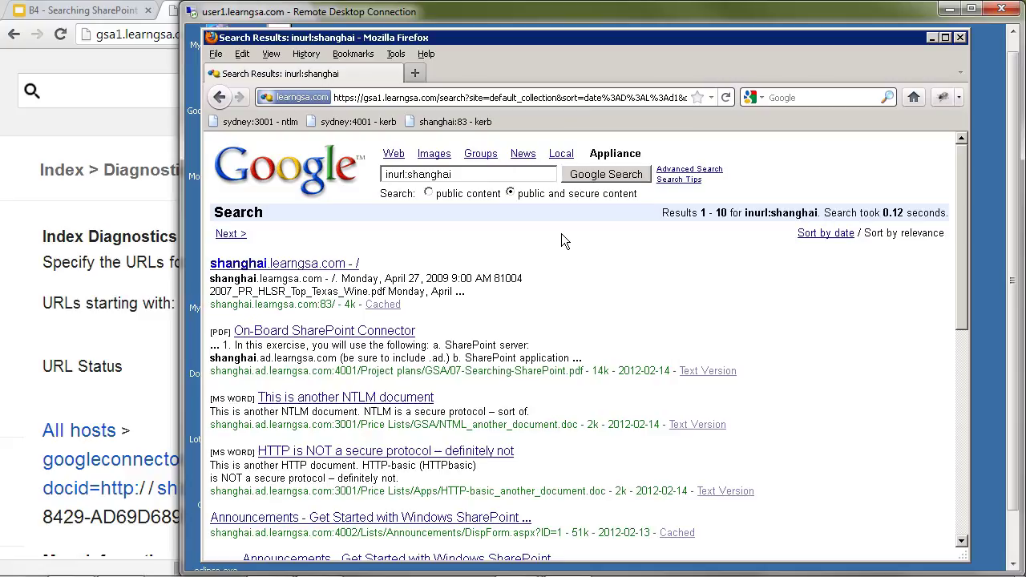
{"action": "scroll", "coordinate": [561, 233], "scroll_direction": "down", "scroll_amount": 4}
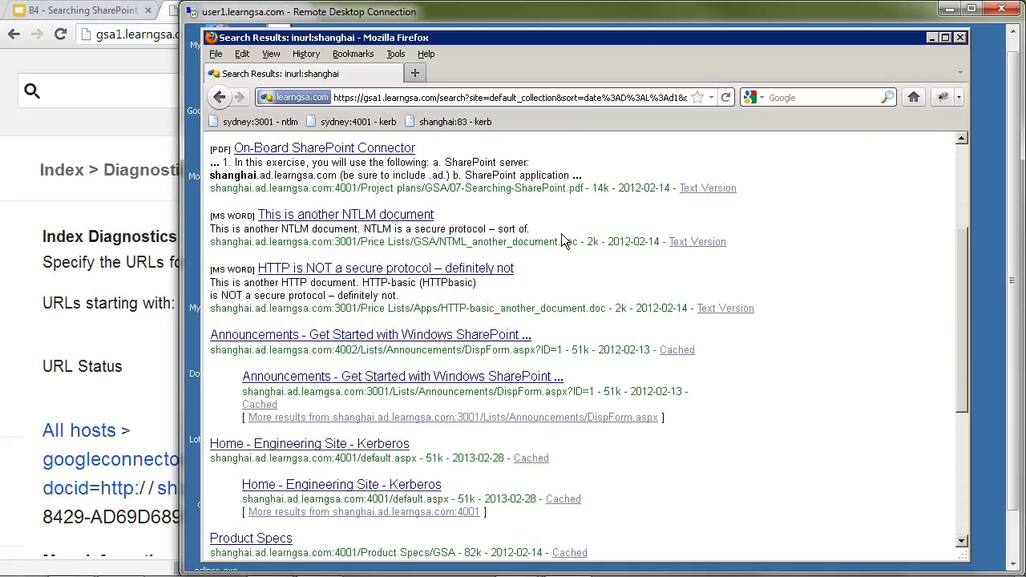
{"action": "scroll", "coordinate": [564, 239], "scroll_direction": "up", "scroll_amount": 4}
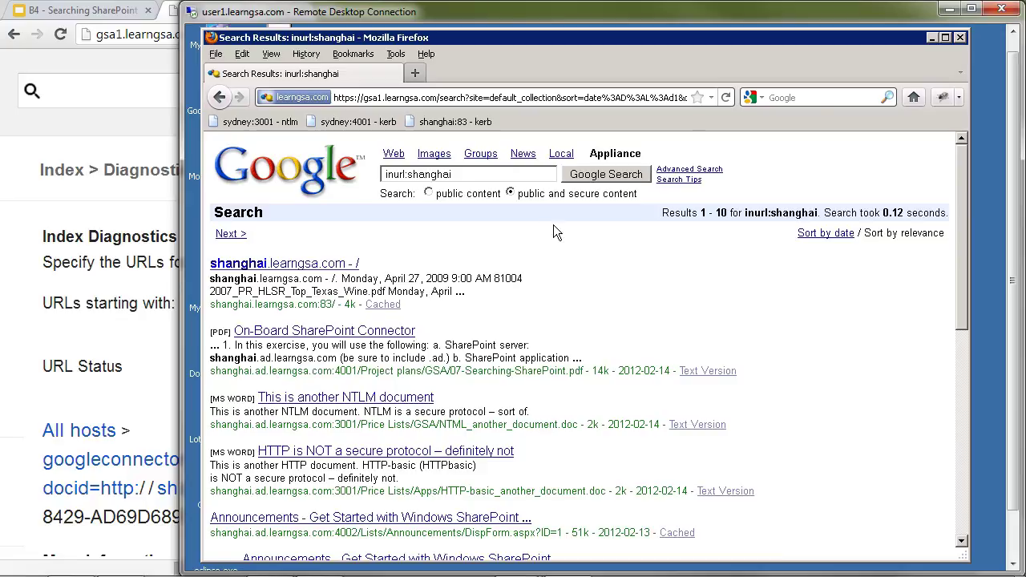
Step: Return from the remote desktop to the search appliance's admin console and open the Serving Logs report
{"action": "left_click", "coordinate": [952, 11]}
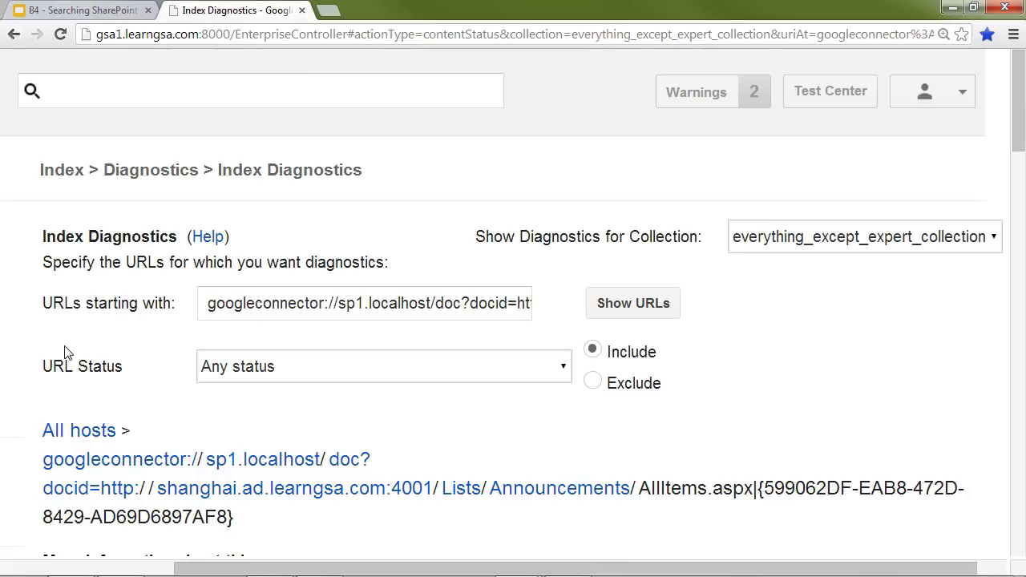
{"action": "scroll", "coordinate": [67, 353], "scroll_direction": "left", "scroll_amount": 5}
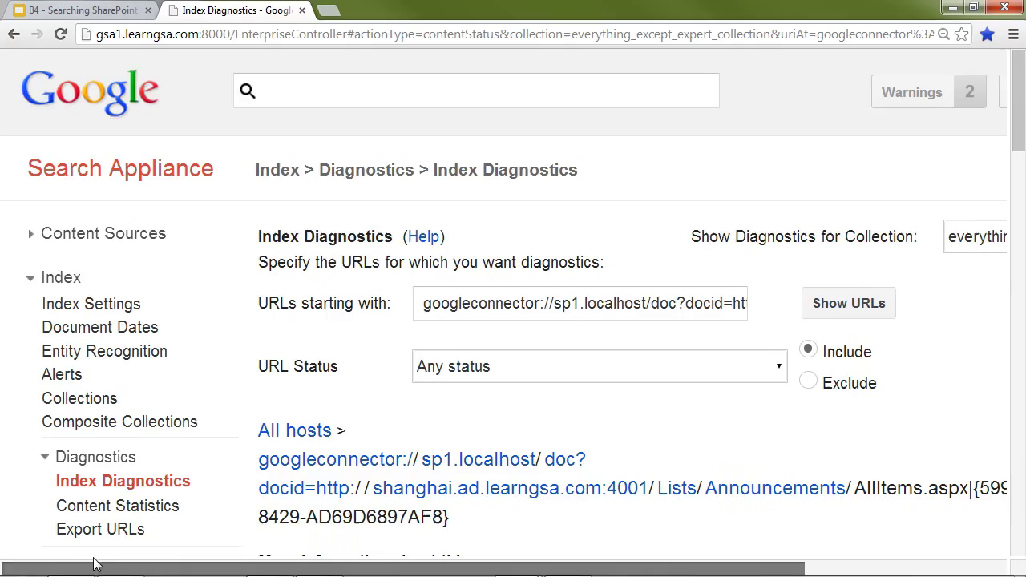
{"action": "left_click", "coordinate": [73, 278]}
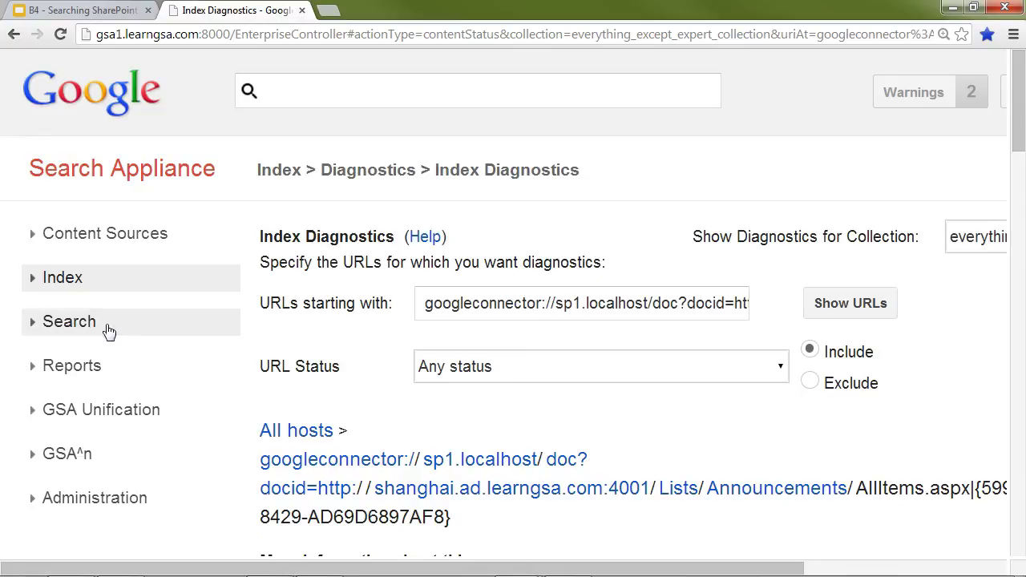
{"action": "left_click", "coordinate": [71, 370]}
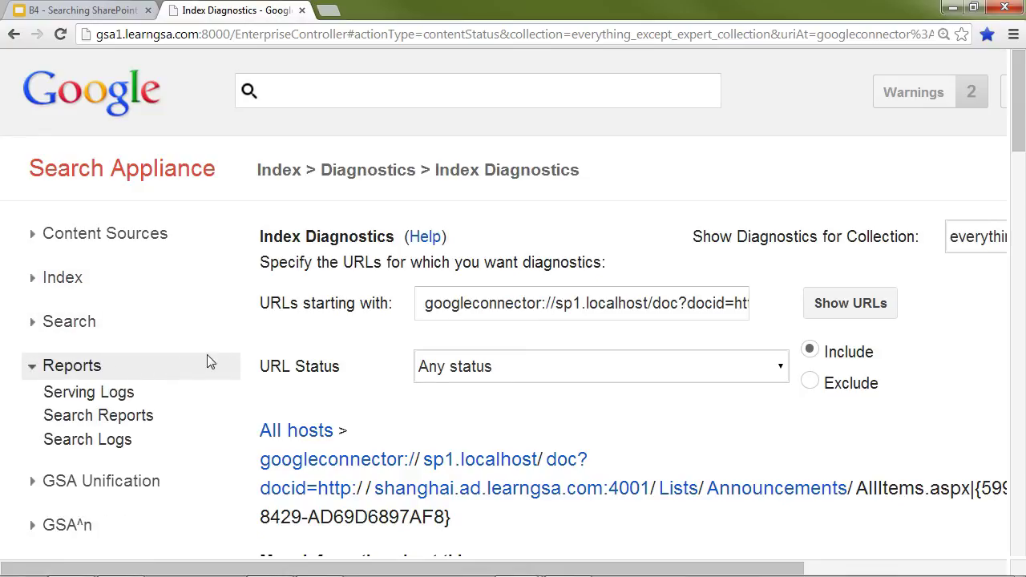
{"action": "left_click", "coordinate": [118, 396]}
Step: Examine the Authentication and Security Manager log entries for the inurl:shanghai query, including the Kerberos and connector group lookup entries
{"action": "scroll", "coordinate": [363, 375], "scroll_direction": "down", "scroll_amount": 2}
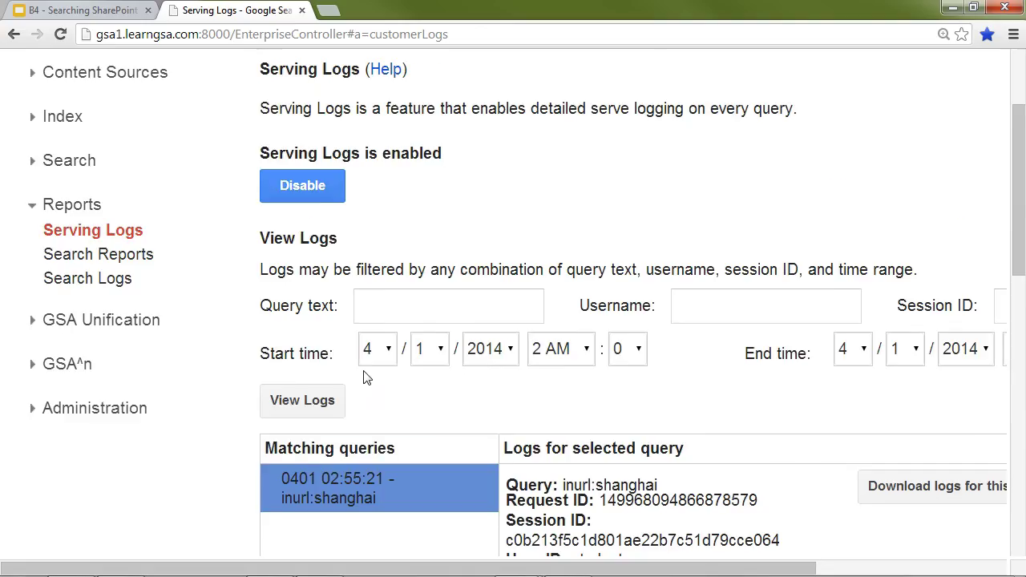
{"action": "scroll", "coordinate": [366, 377], "scroll_direction": "down", "scroll_amount": 1}
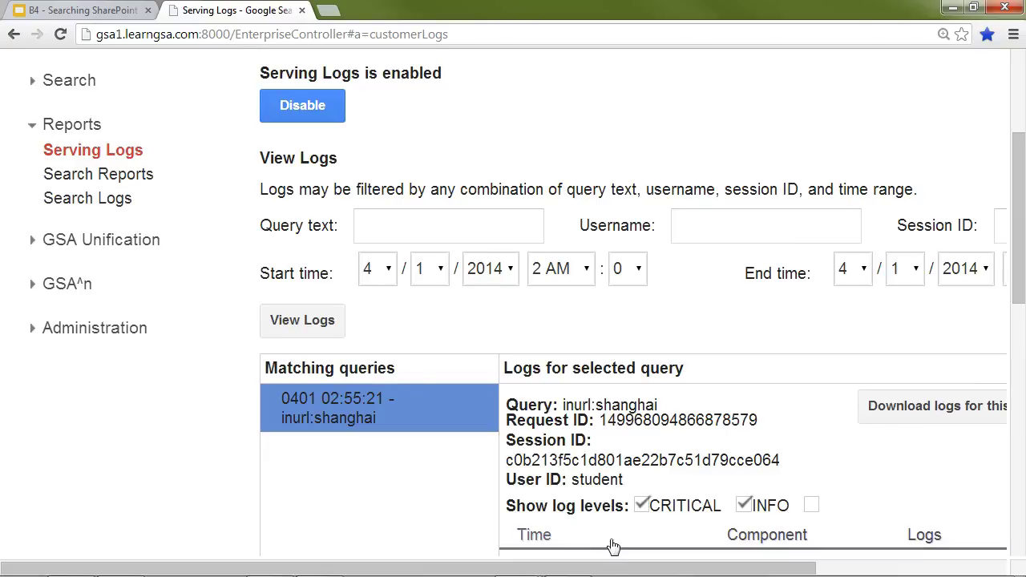
{"action": "left_click_drag", "start_coordinate": [609, 568], "coordinate": [800, 568]}
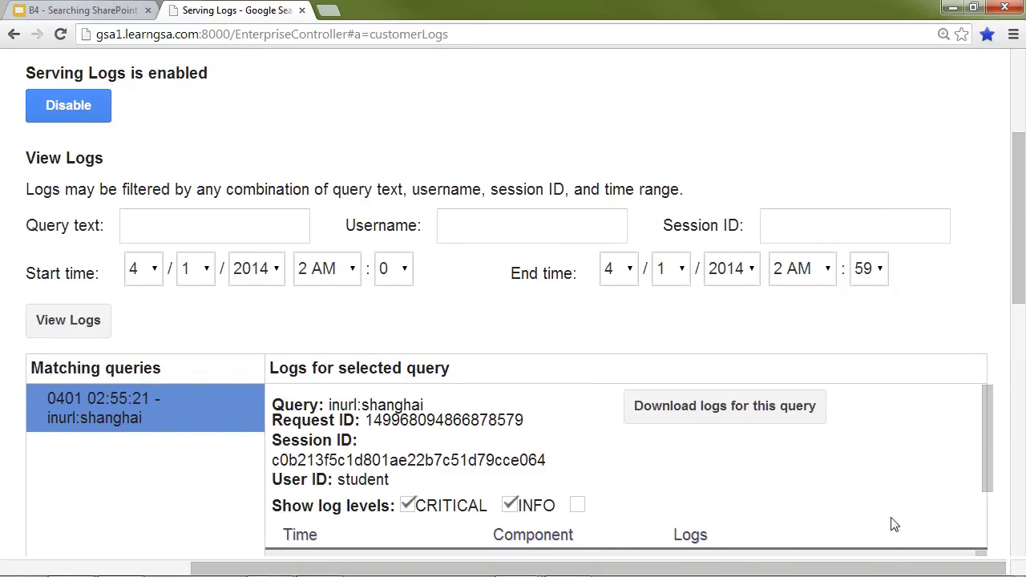
{"action": "left_click_drag", "start_coordinate": [985, 419], "coordinate": [989, 481]}
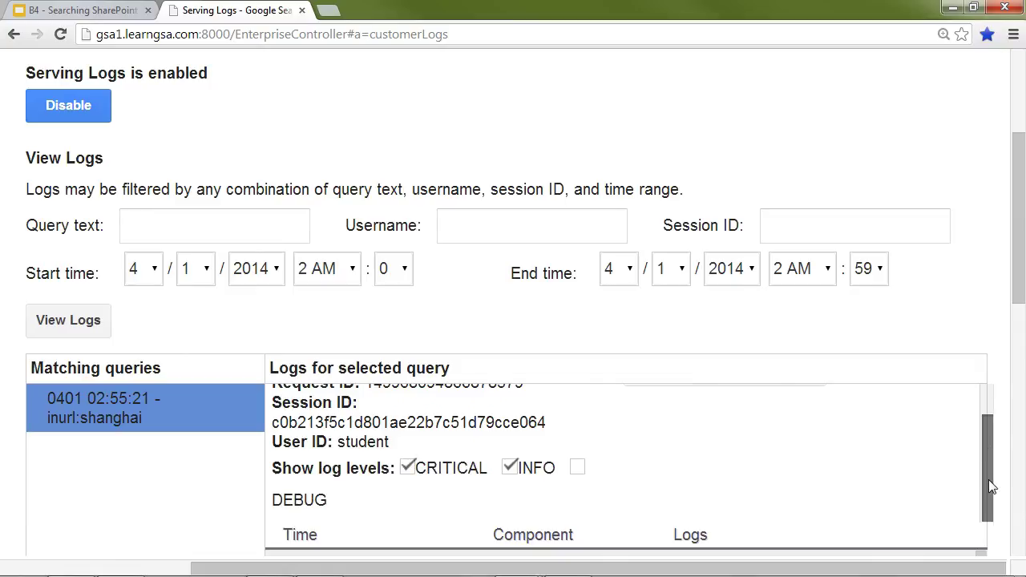
{"action": "left_click_drag", "start_coordinate": [1020, 268], "coordinate": [1023, 398]}
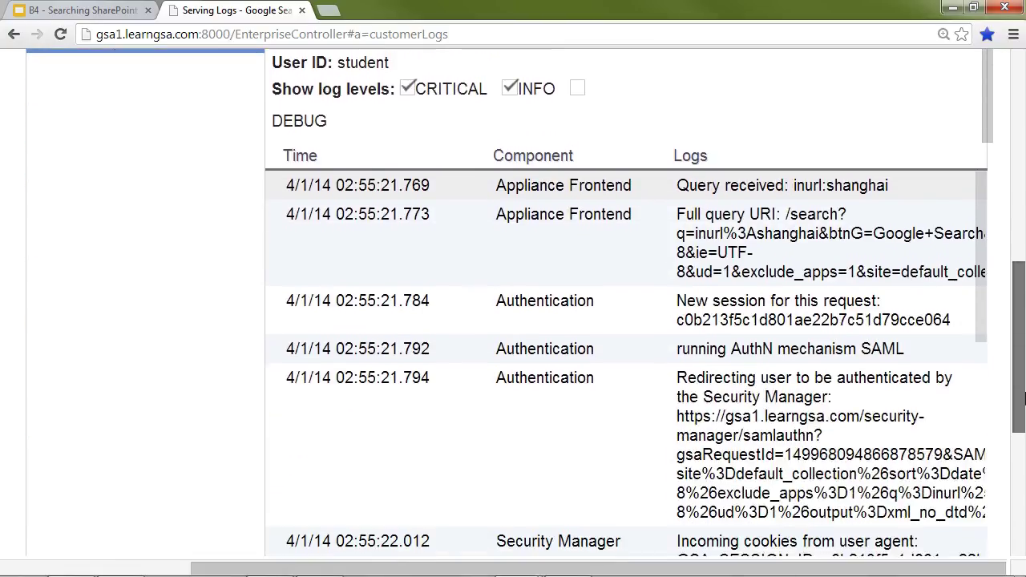
{"action": "scroll", "coordinate": [1000, 243], "scroll_direction": "down", "scroll_amount": 2}
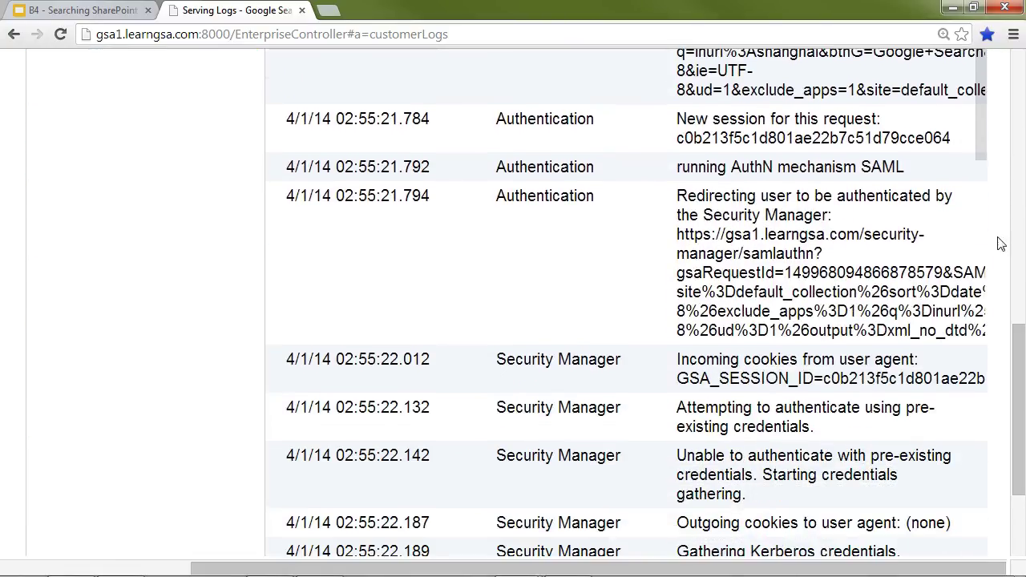
{"action": "left_click_drag", "start_coordinate": [980, 144], "coordinate": [989, 291]}
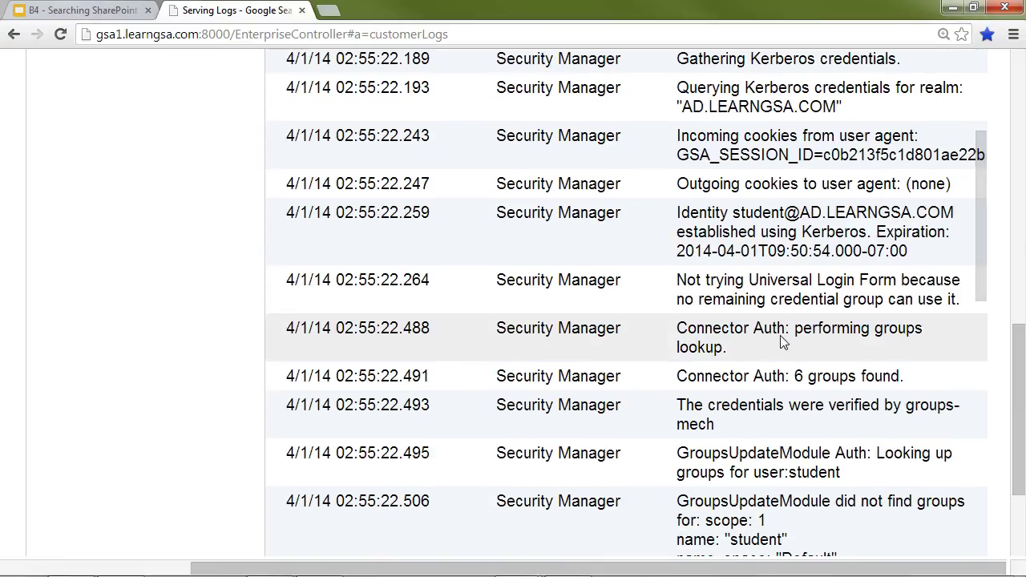